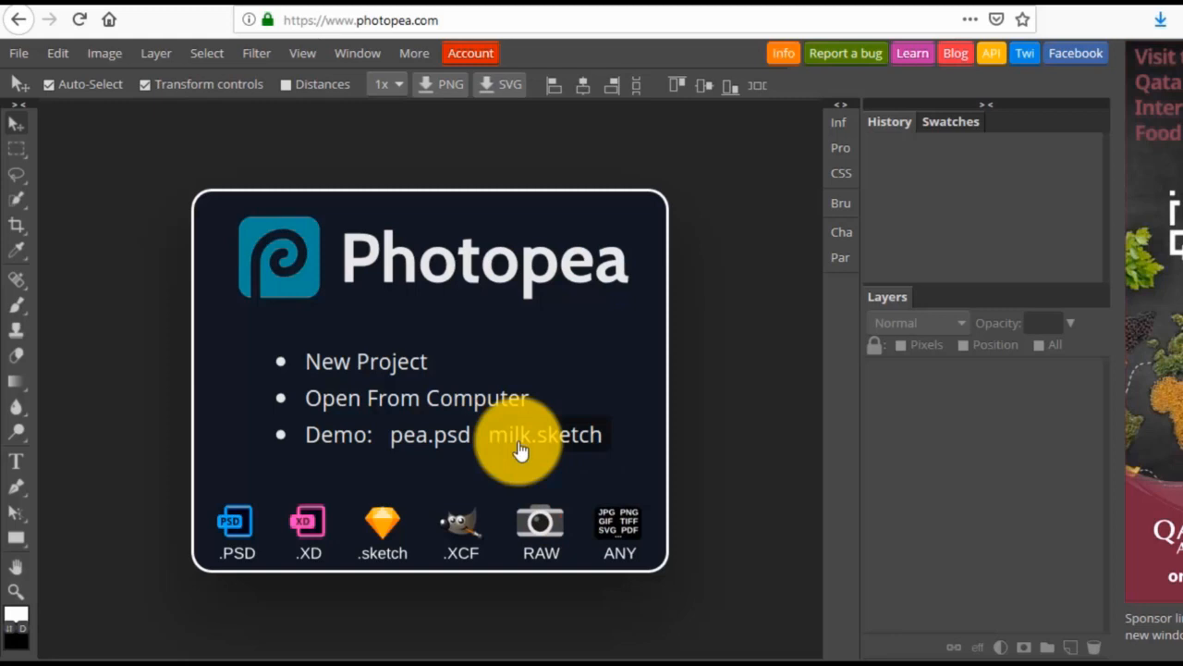
Create a new project named "Facebook ad", 1200 px wide and 628 px high, with a transparent background.
left_click(25, 57)
left_click(32, 82)
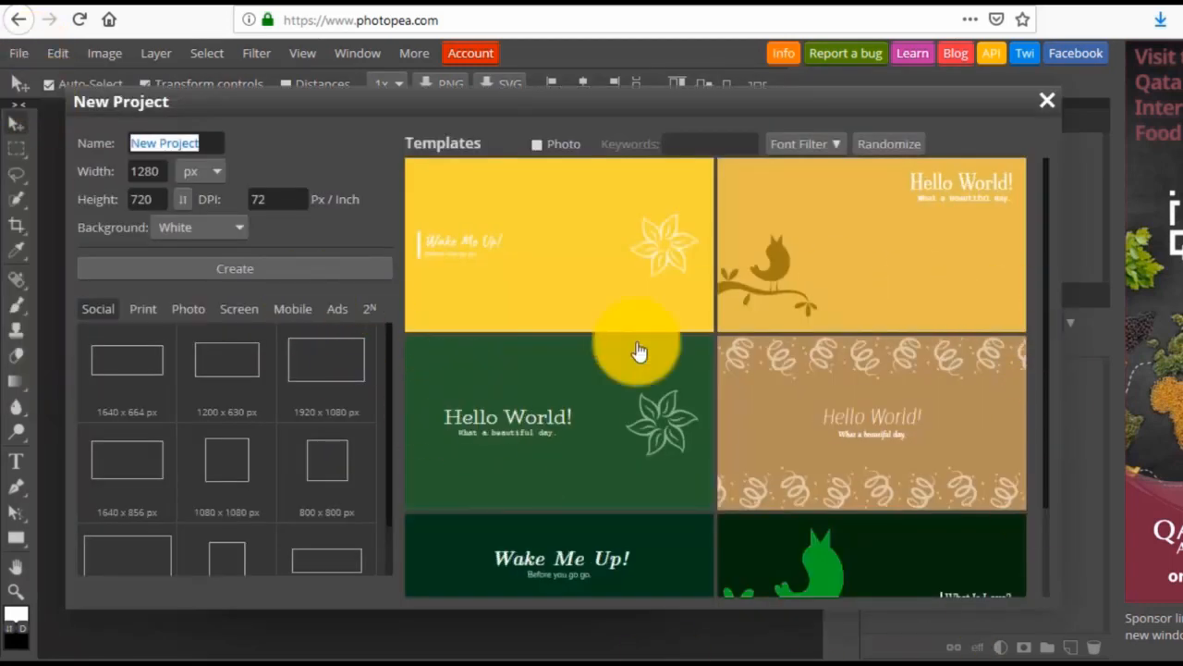
scroll(638, 351, "down", 5)
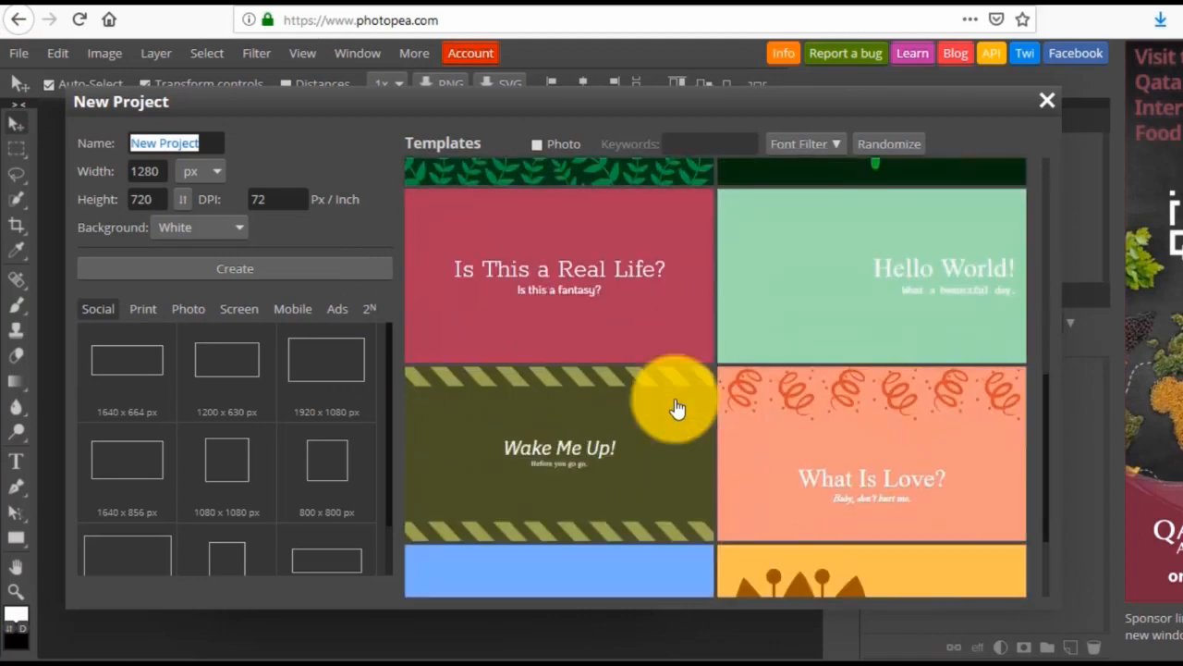
scroll(771, 413, "up", 5)
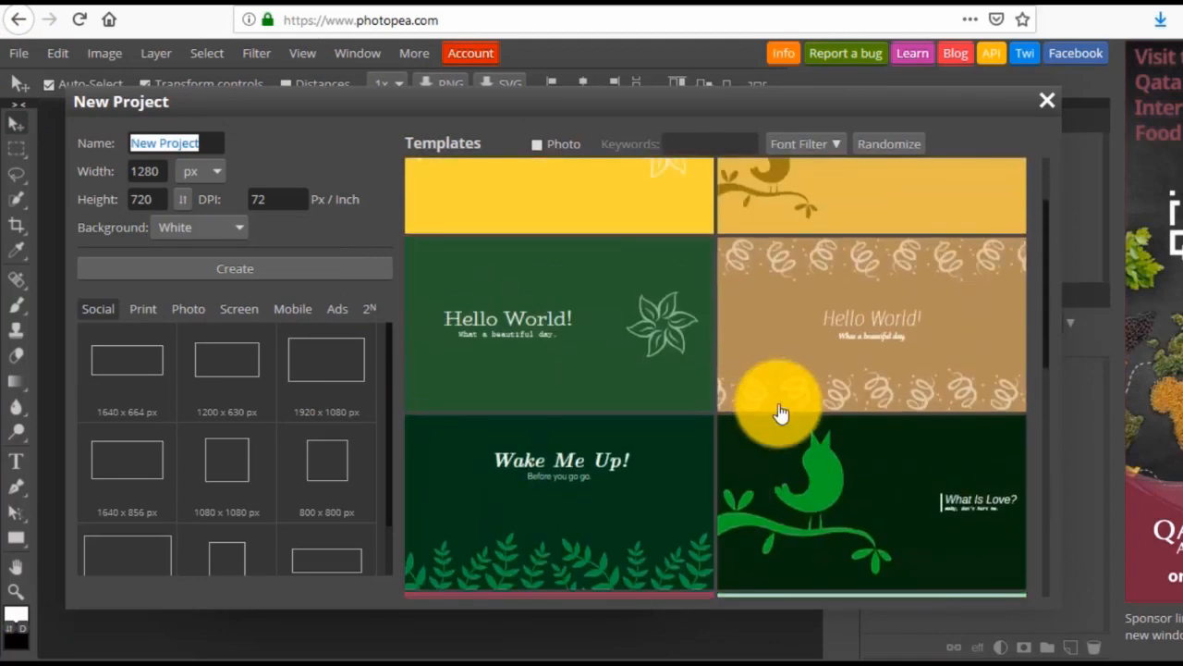
scroll(781, 413, "up", 2)
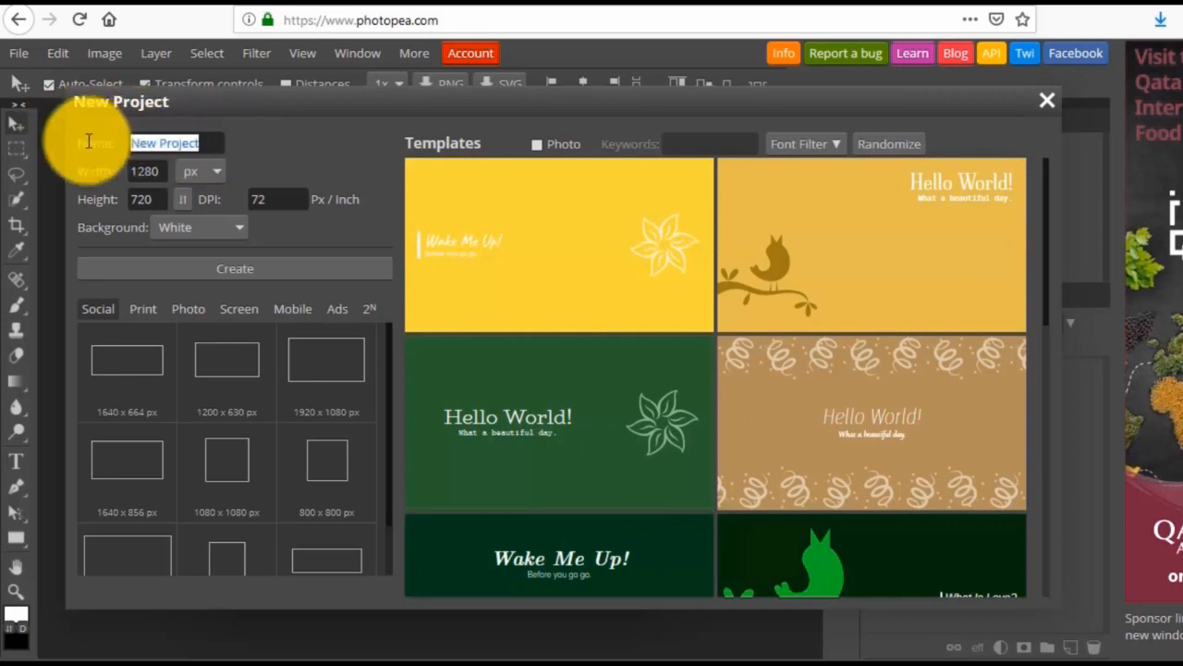
type("Facebook ad")
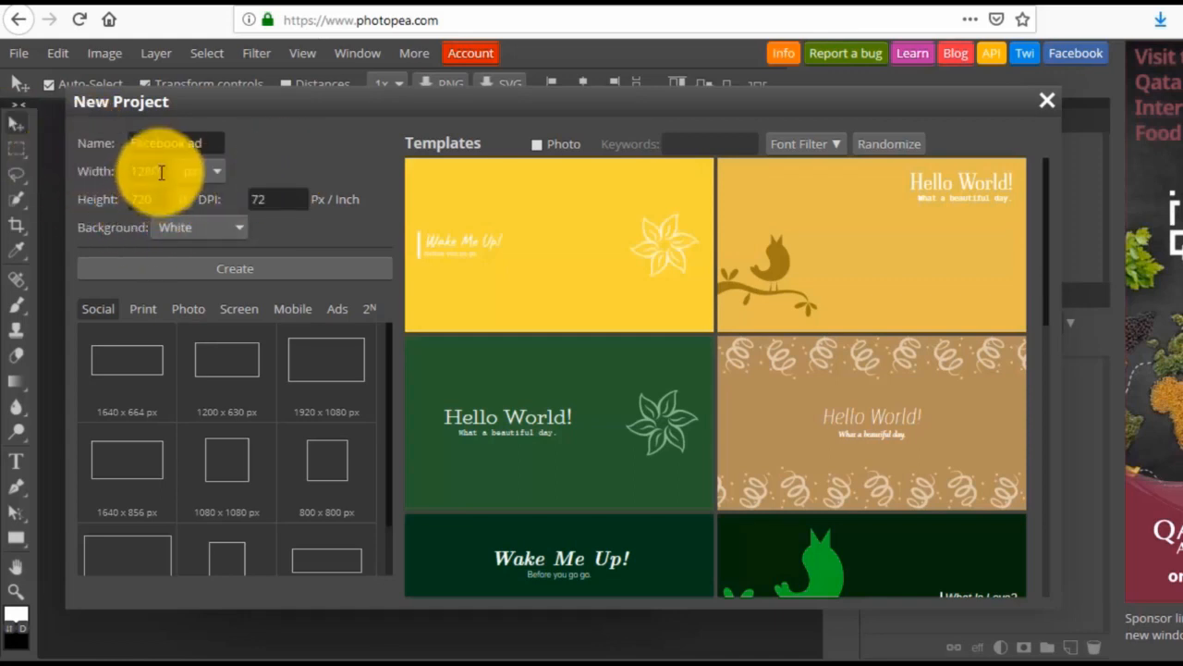
left_click_drag(160, 172, 113, 168)
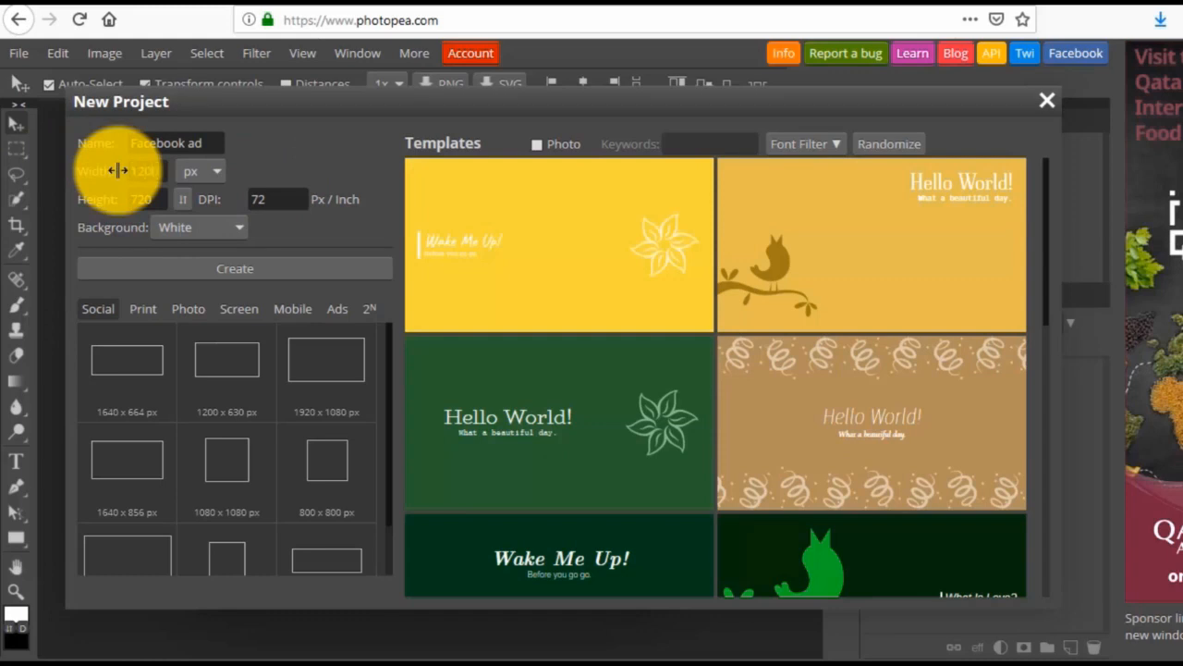
left_click_drag(162, 200, 117, 201)
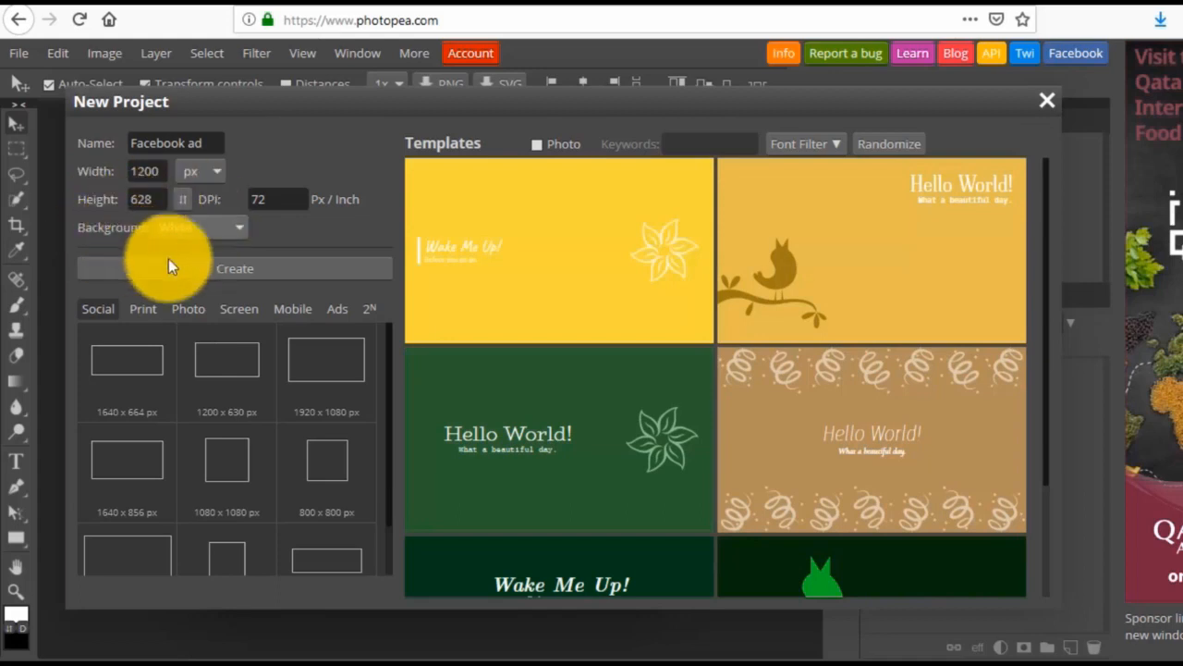
left_click(181, 227)
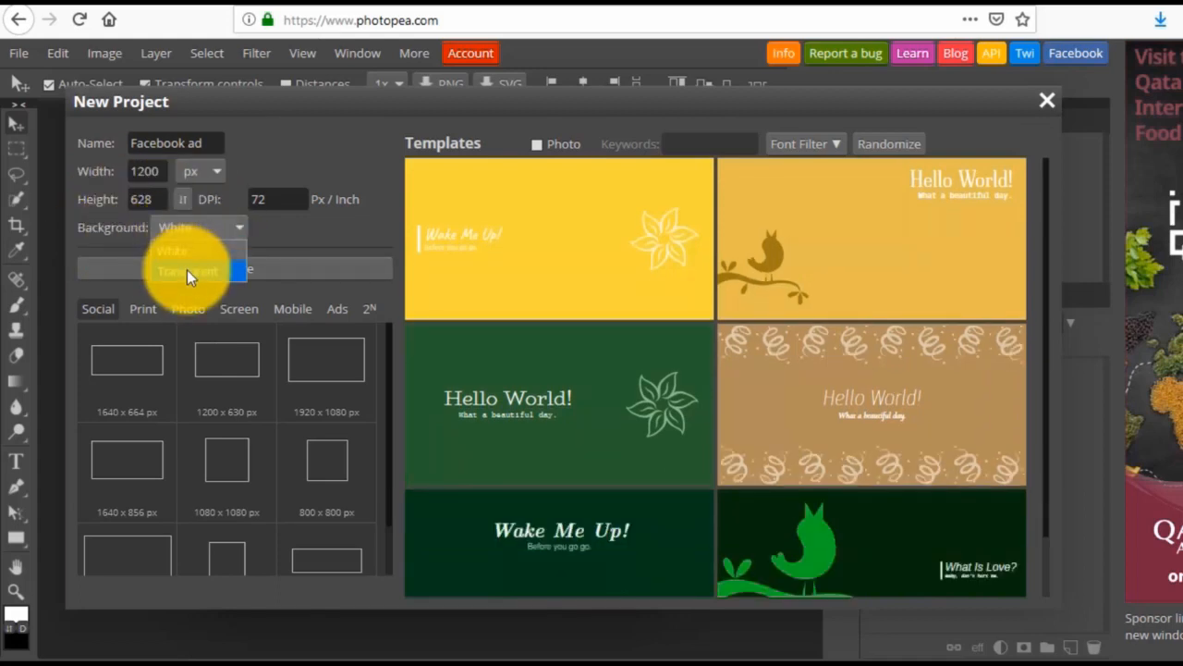
left_click(187, 270)
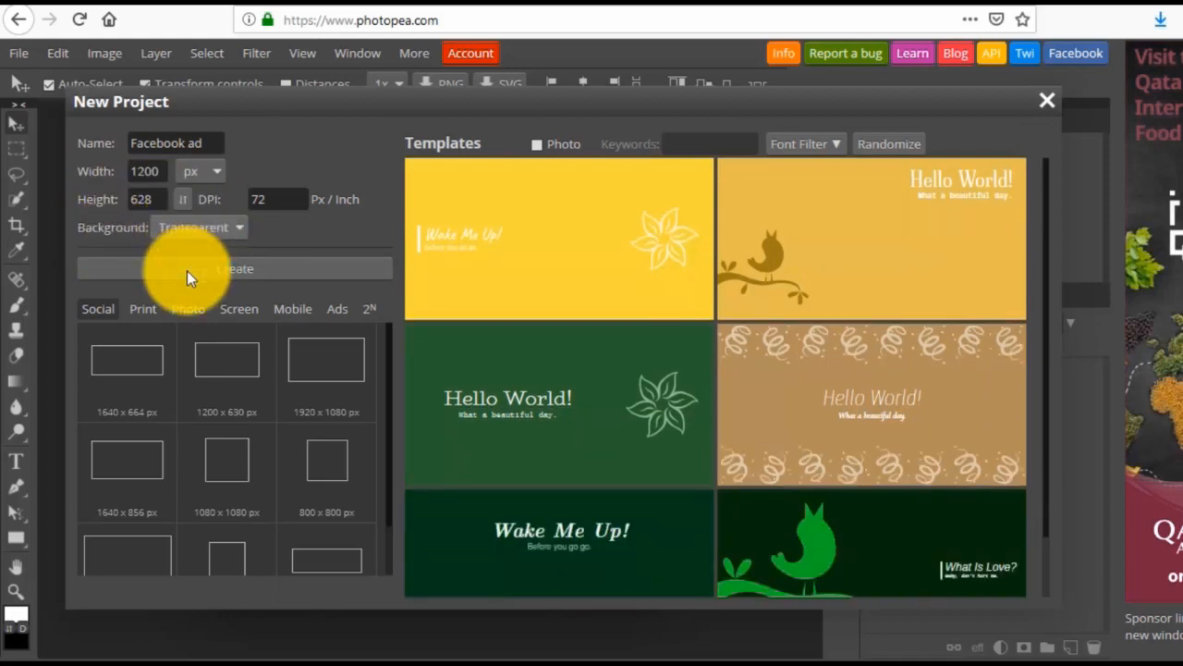
left_click(251, 270)
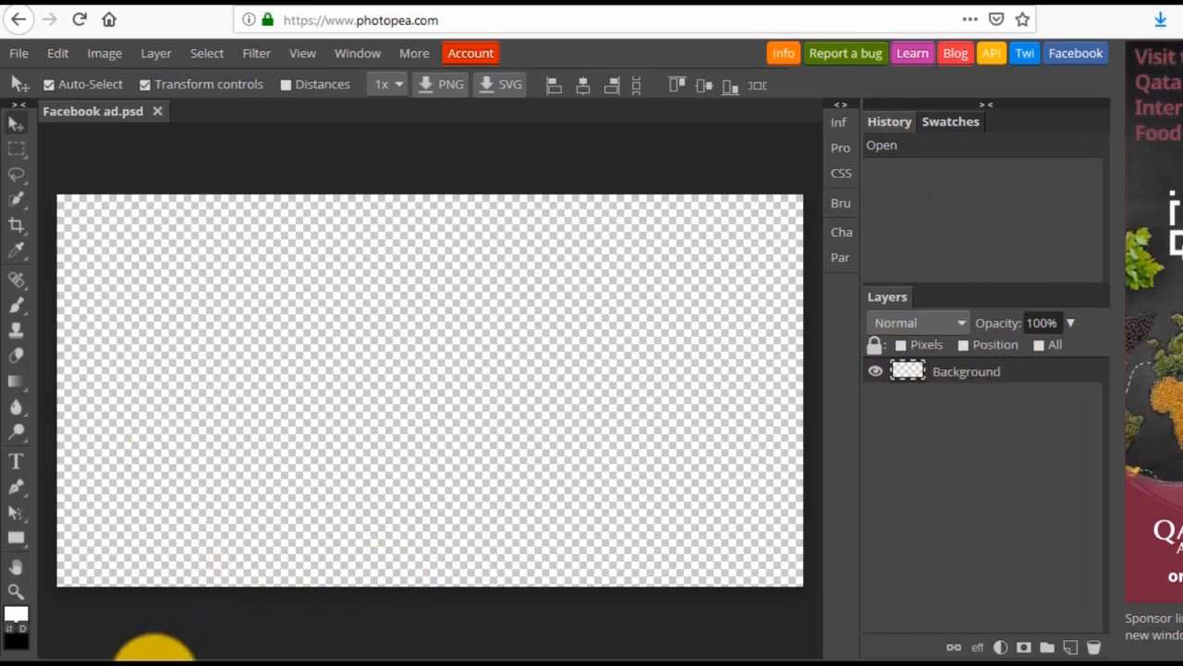
Place the first apple peeler image from the product photo subfolder of Downloads into the Facebook ad document.
mouse_move(159, 654)
left_click(336, 588)
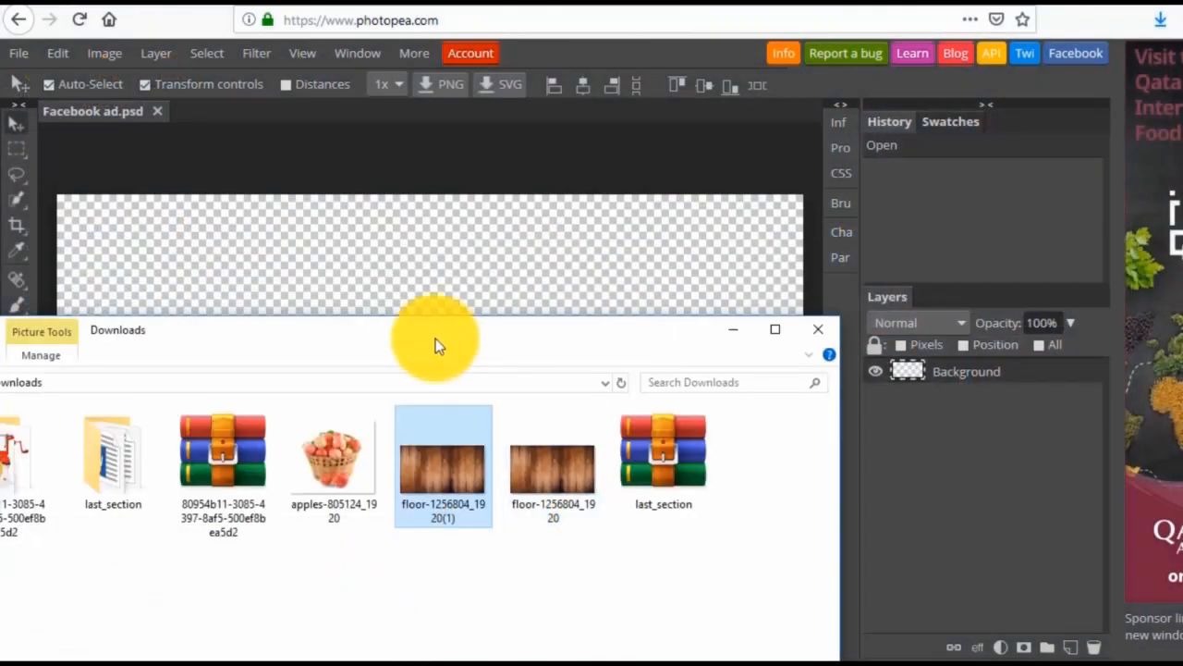
left_click_drag(632, 342, 989, 323)
double_click(380, 454)
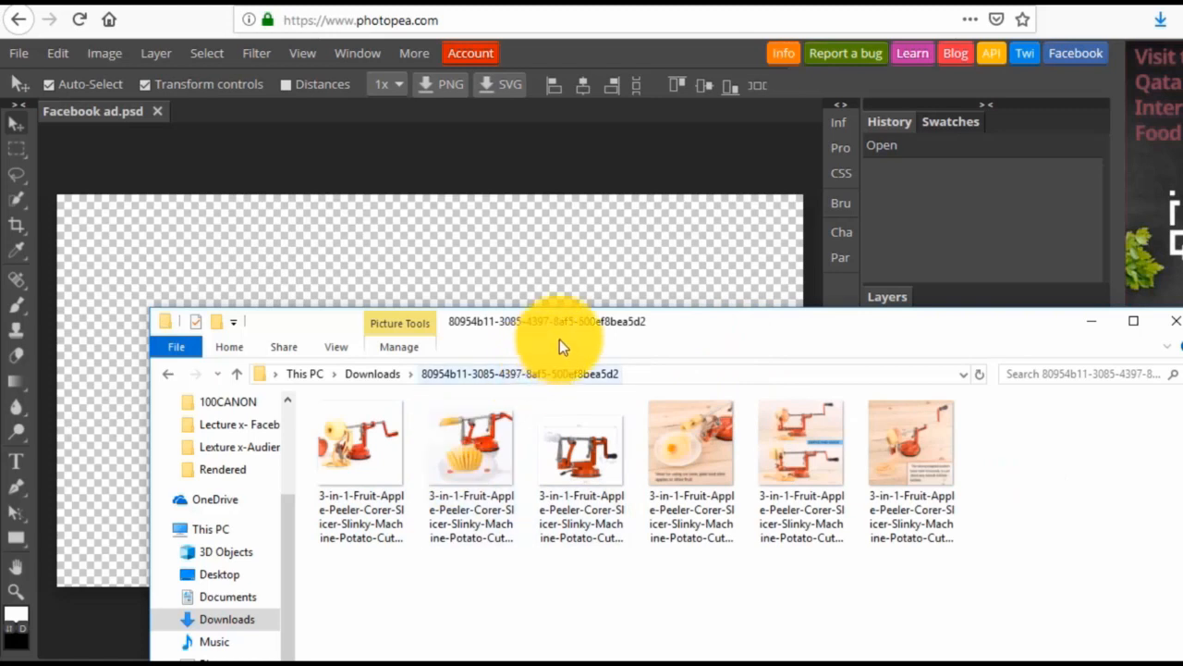
left_click_drag(585, 327, 609, 405)
left_click_drag(389, 526, 422, 320)
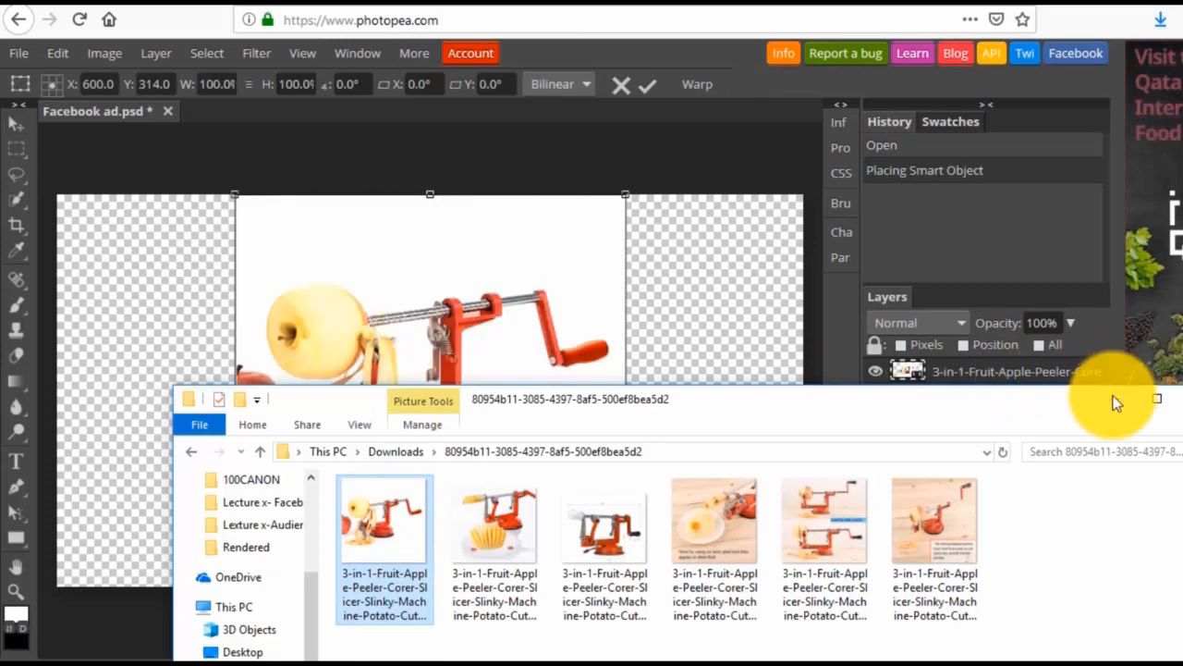
left_click(1115, 399)
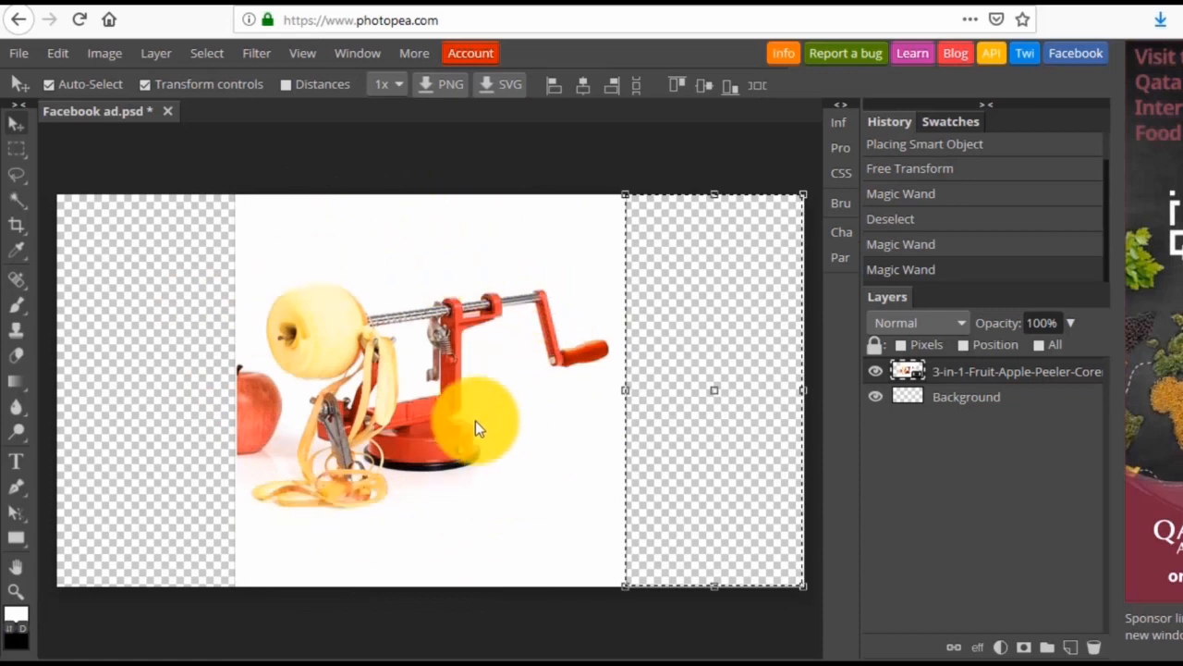
Deselect the current selection and rasterize the apple peeler layer.
key("ctrl+d")
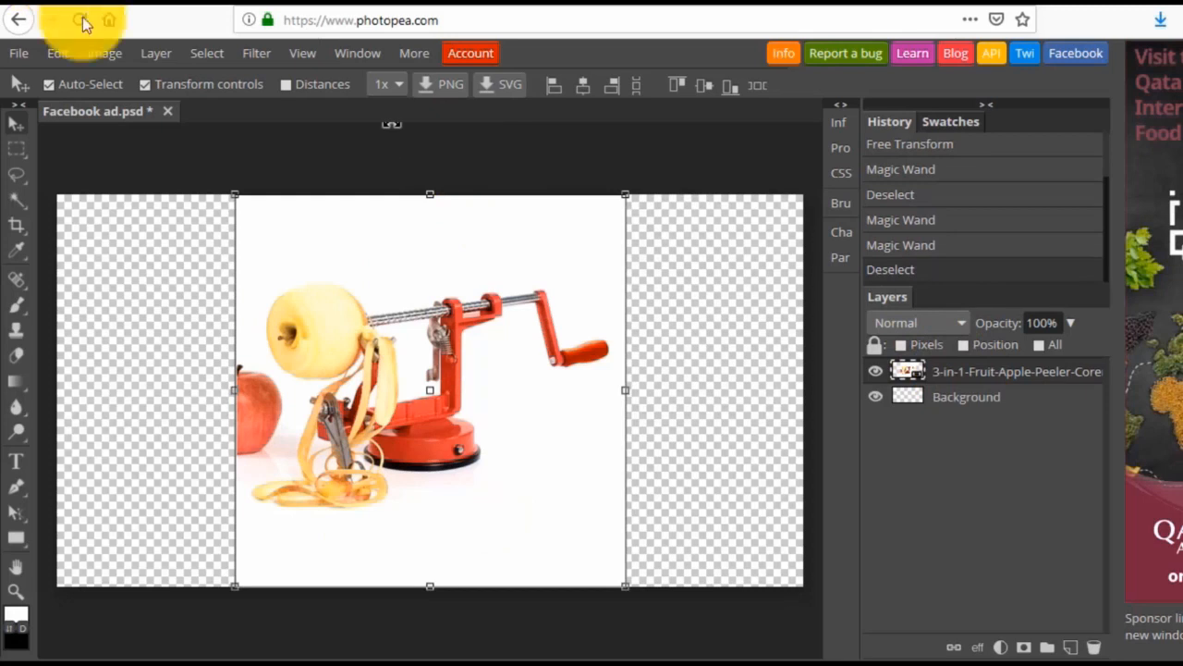
left_click(156, 58)
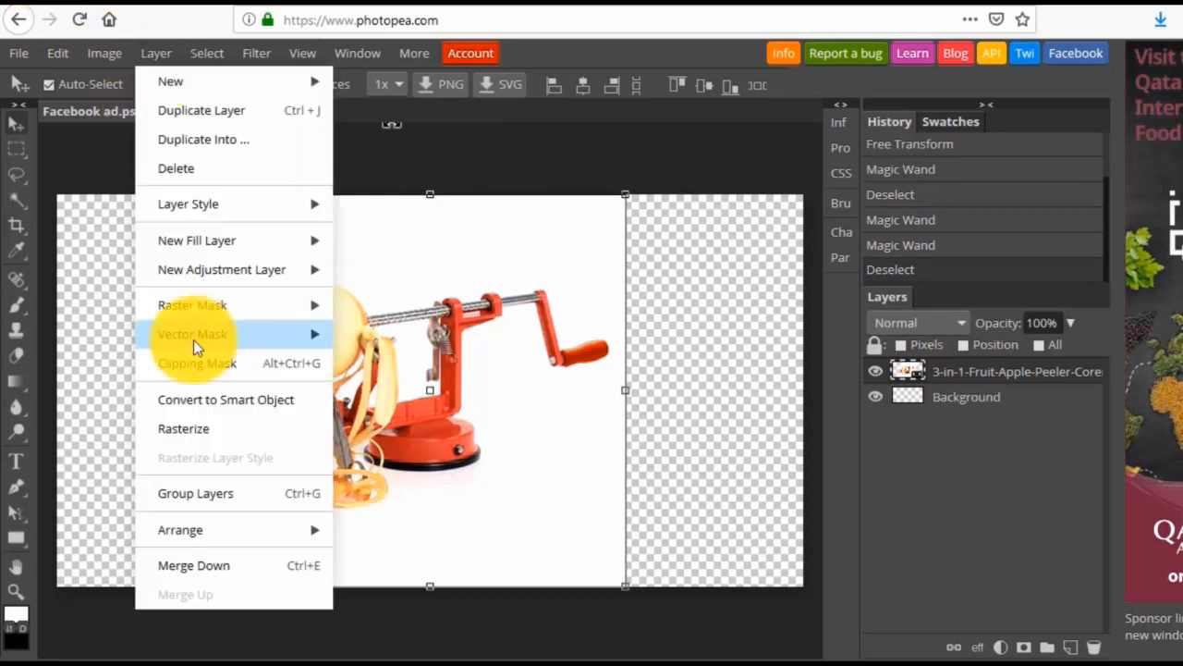
left_click(204, 427)
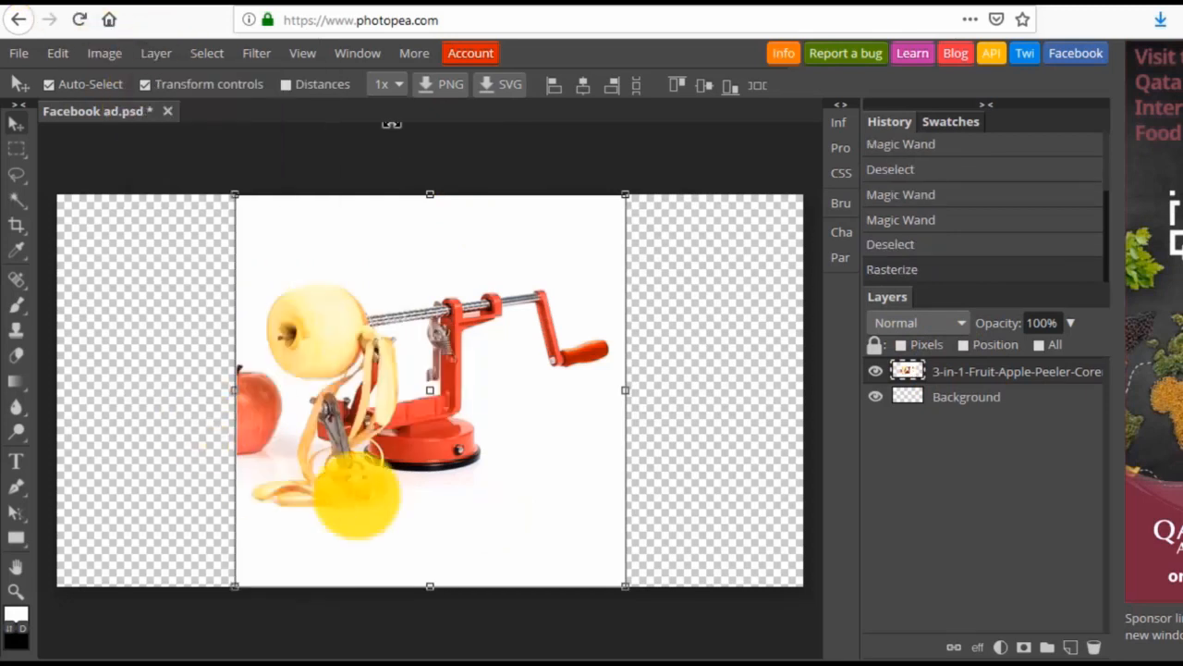
Select the white background around the apple peeler with the Magic Wand and delete it.
right_click(22, 207)
left_click(111, 233)
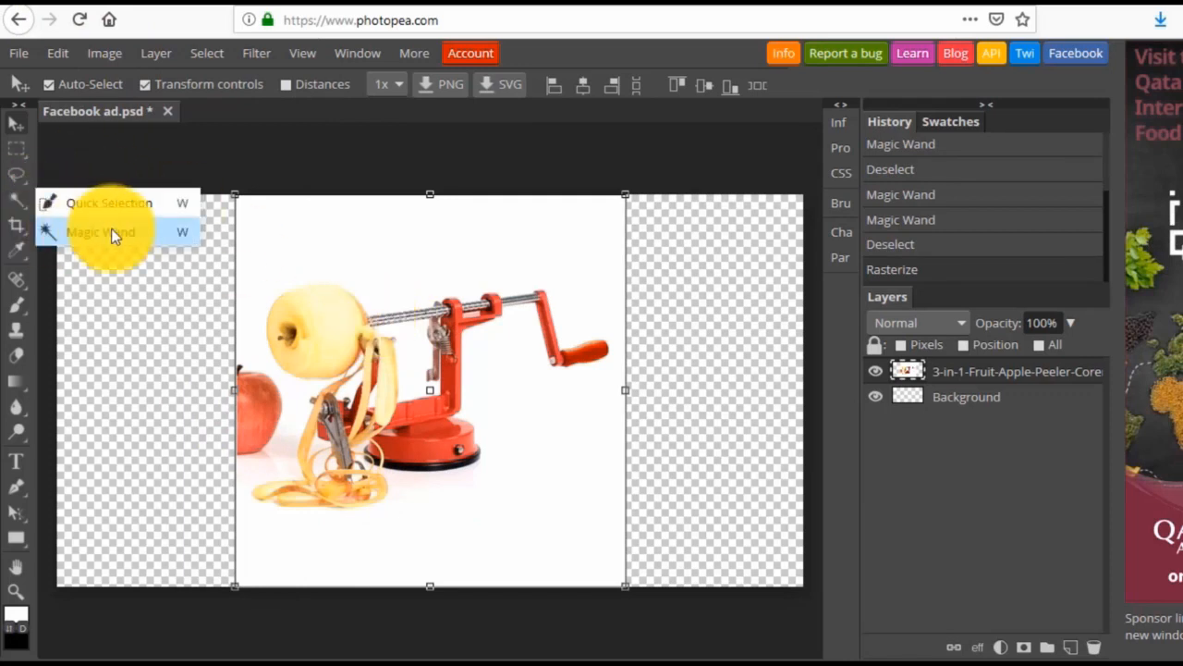
left_click(371, 250)
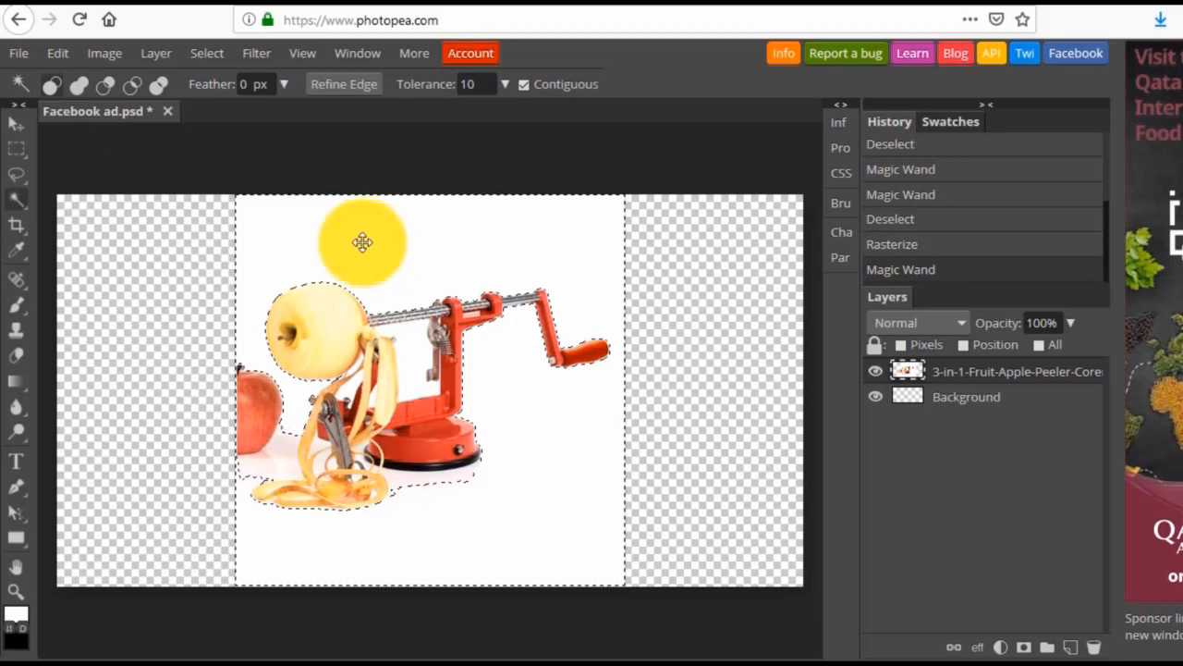
key("Delete")
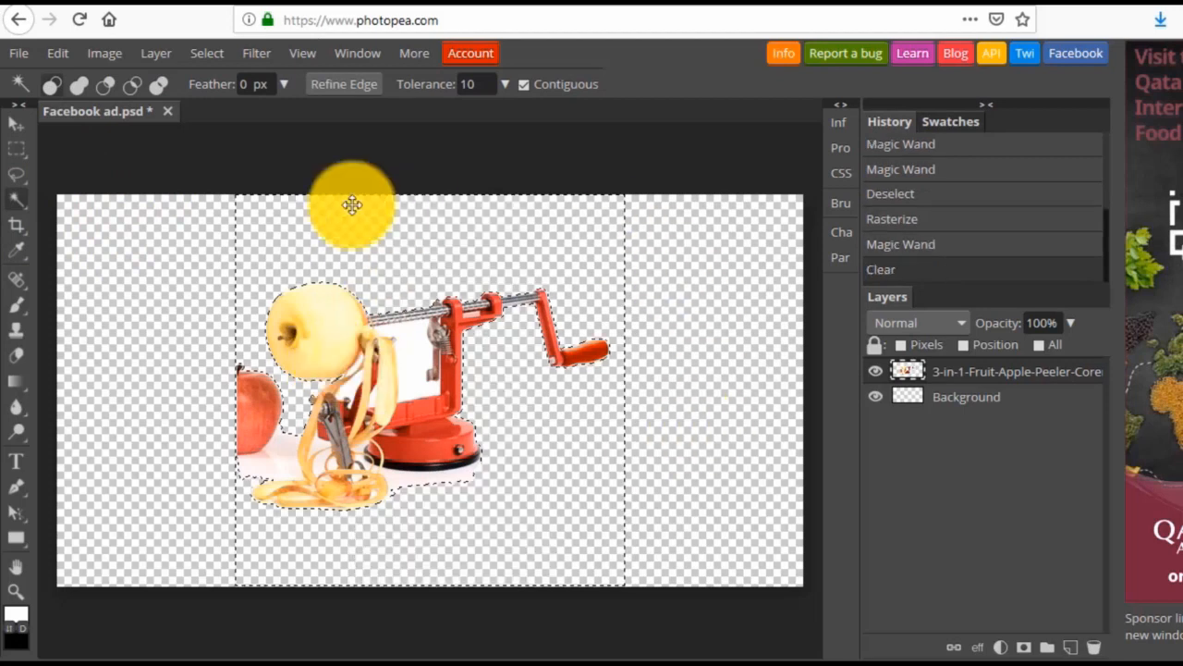
Remove the white area enclosed between the peeler's metal rod and its red frame.
right_click(16, 224)
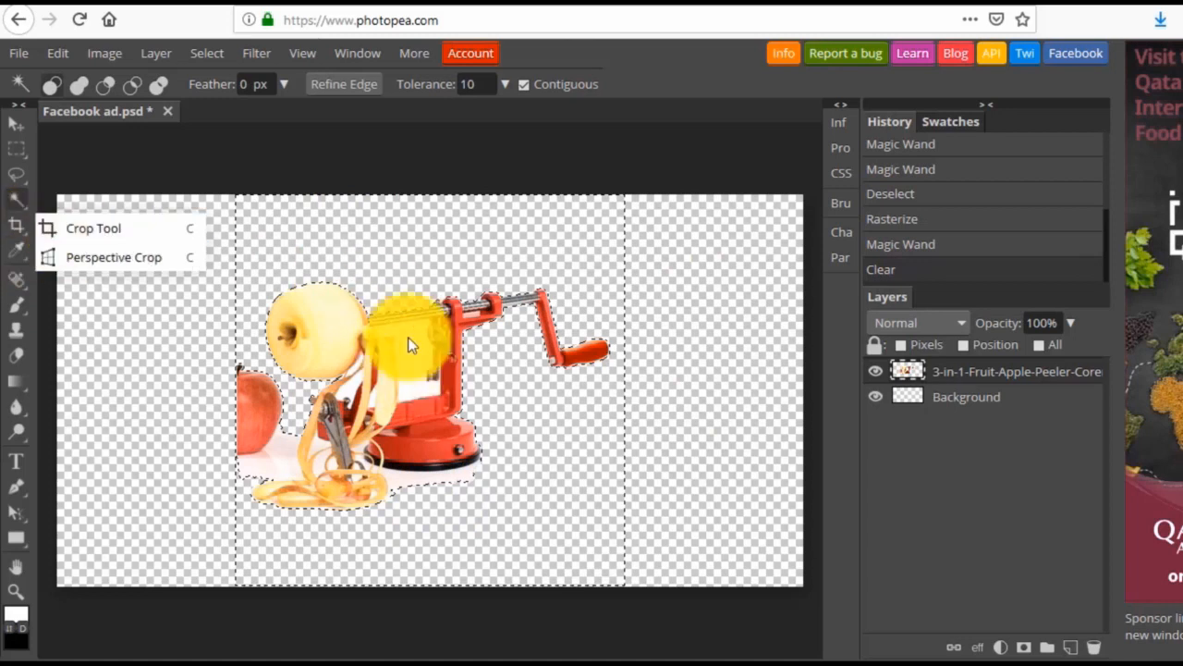
left_click(421, 361)
key("Delete")
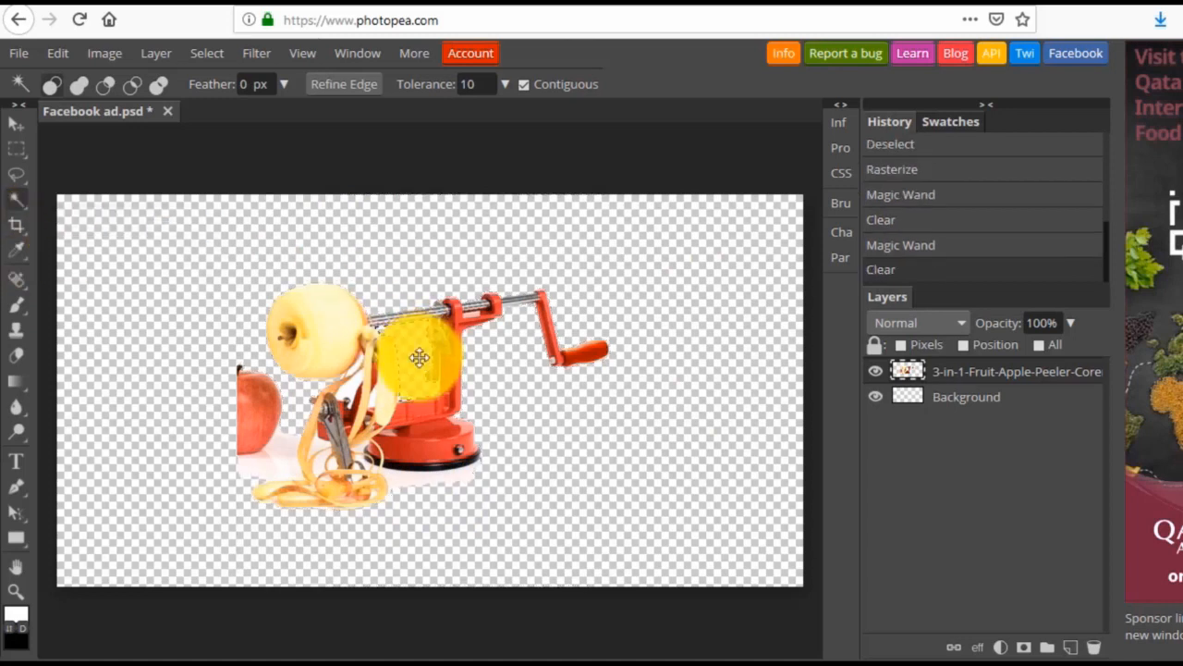
Clear the remaining pale shadow areas beneath the red apple and the peeler's base with the Magic Wand.
left_click(284, 458)
key("Delete")
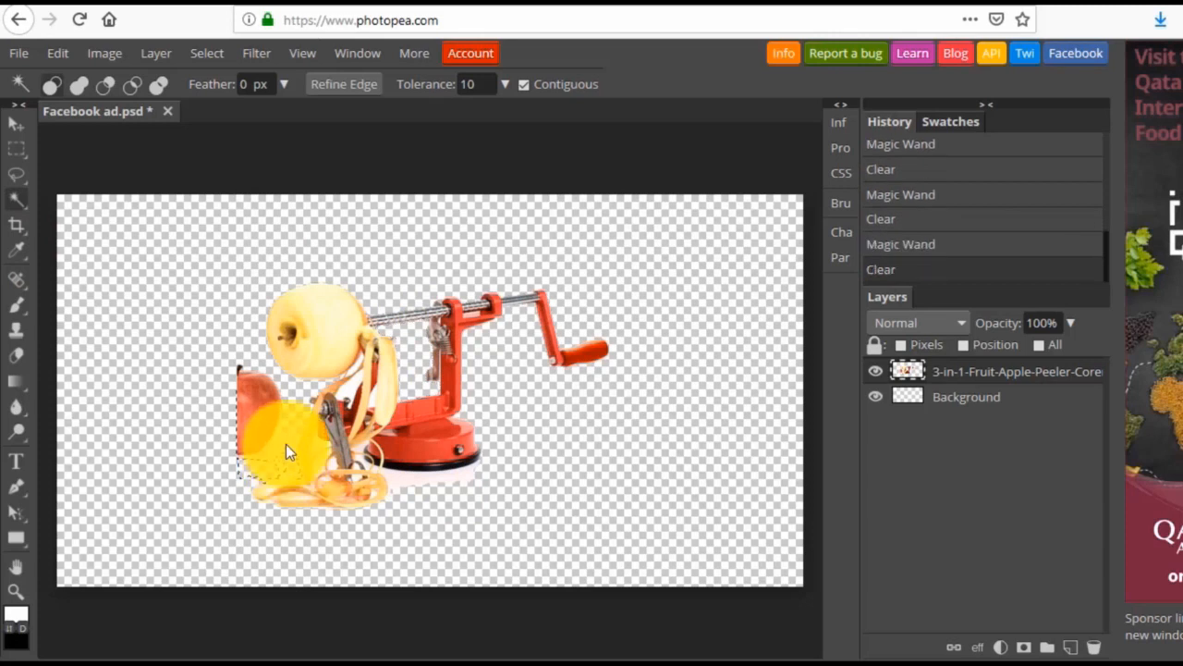
key("Delete")
left_click(272, 453)
key("Delete")
left_click(260, 456)
key("Delete")
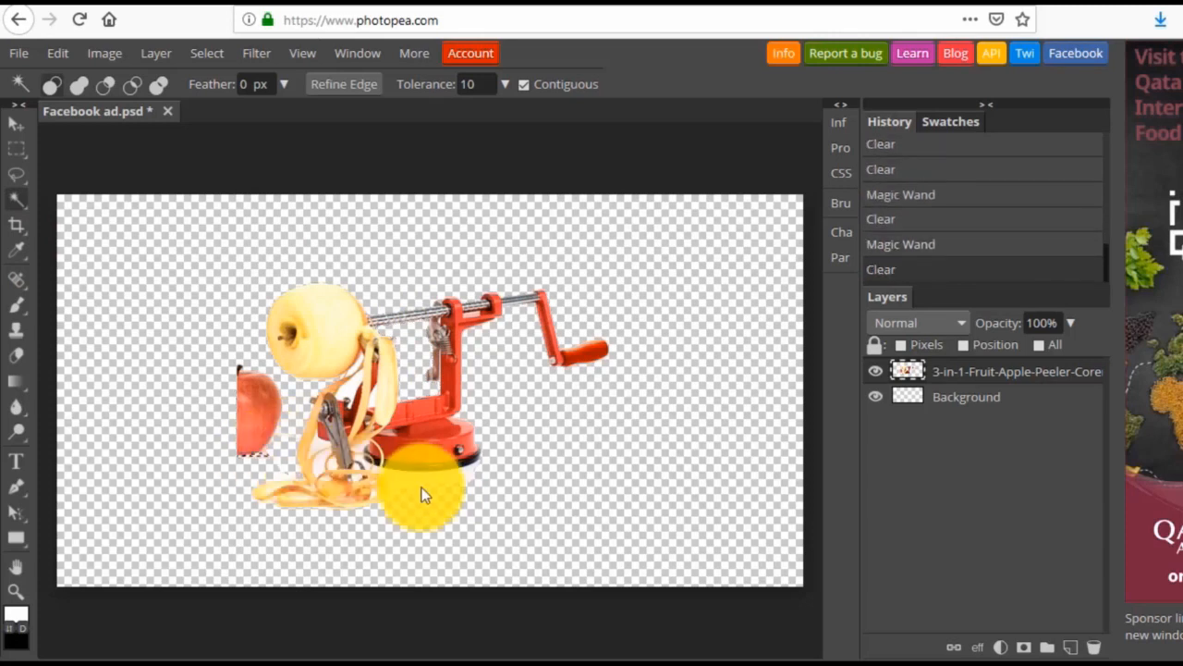
left_click(400, 476)
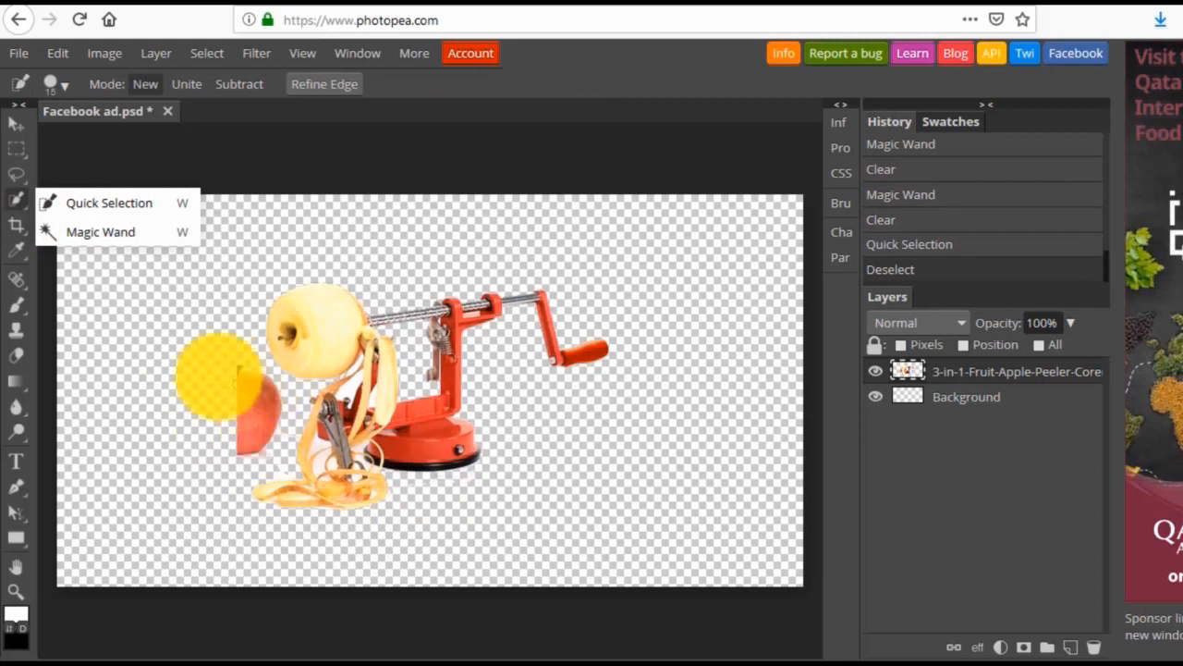
Erase the cut-off red apple beside the peeler using Quick Selection, then deselect.
left_click(61, 205)
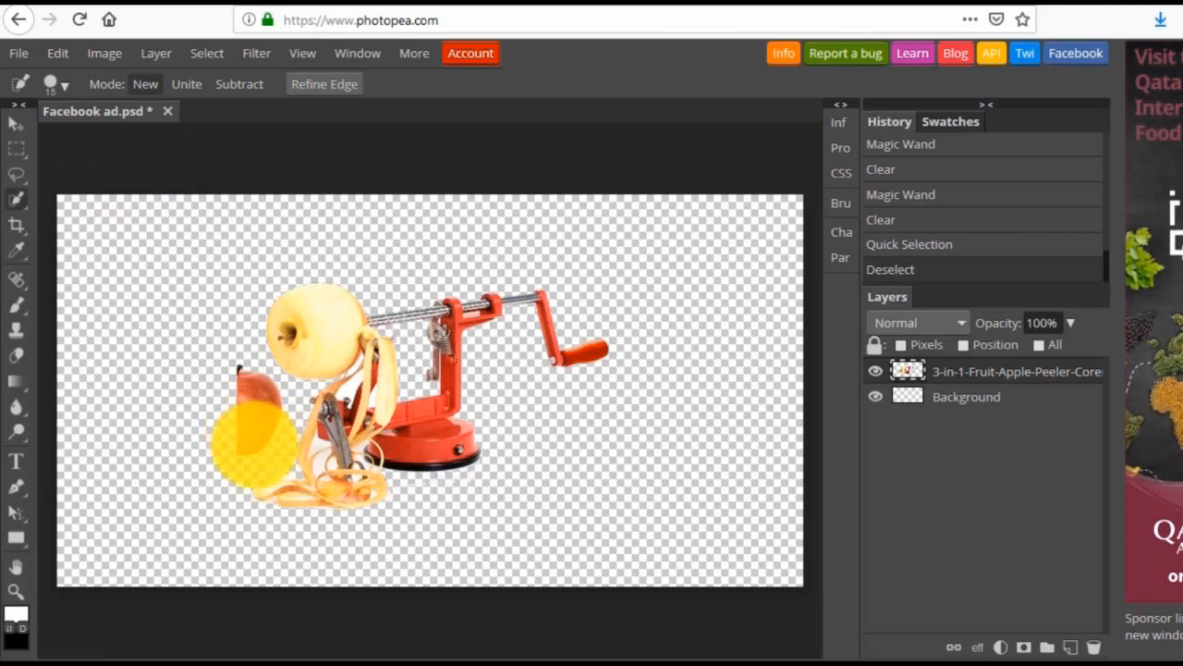
mouse_move(238, 396)
left_mouse_down()
mouse_move(262, 452)
mouse_move(273, 410)
mouse_move(259, 453)
mouse_move(268, 437)
mouse_move(242, 458)
left_mouse_up()
key("Delete")
key("Delete")
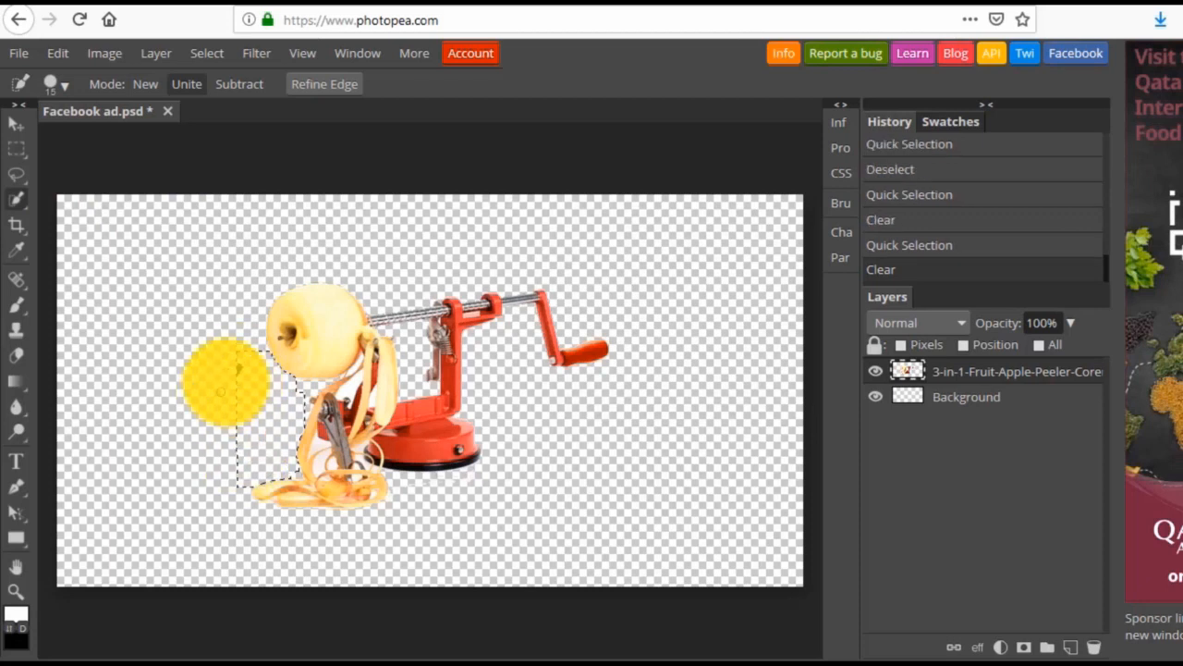
left_click(225, 371)
key("Delete")
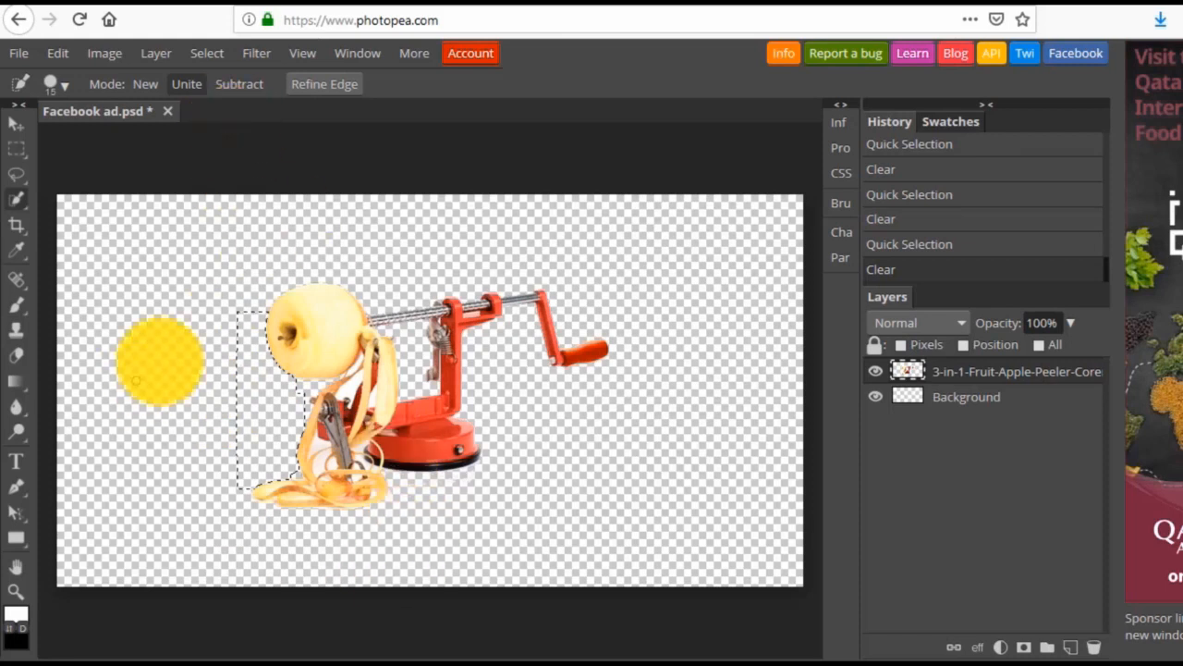
left_click(202, 57)
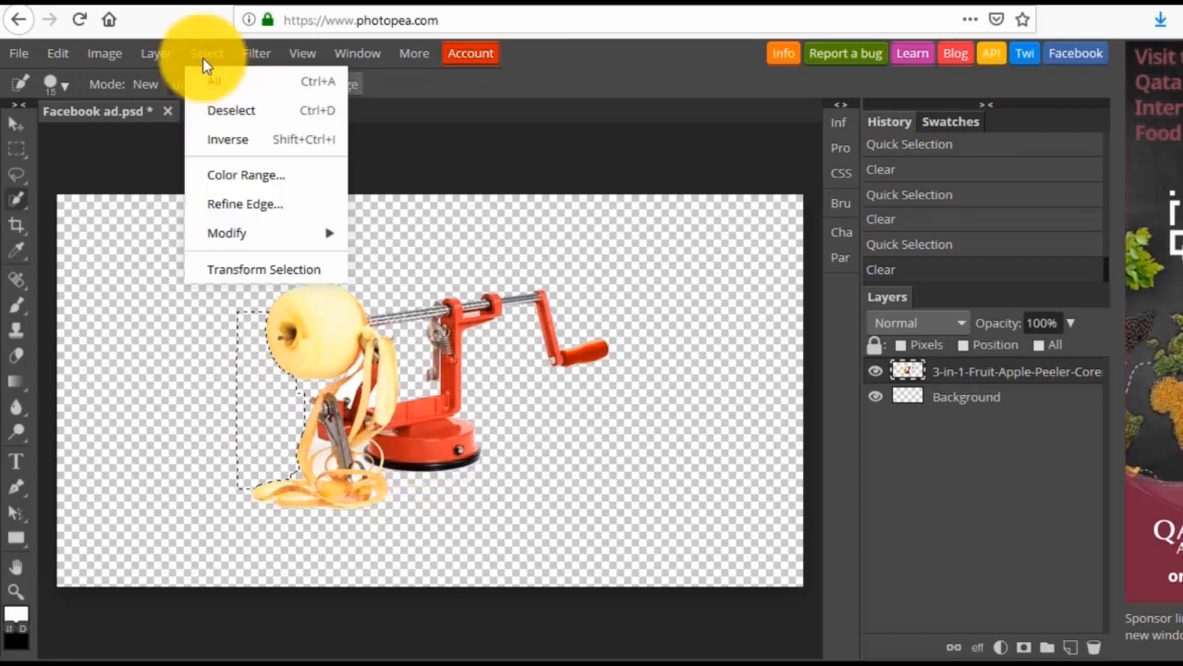
left_click(210, 112)
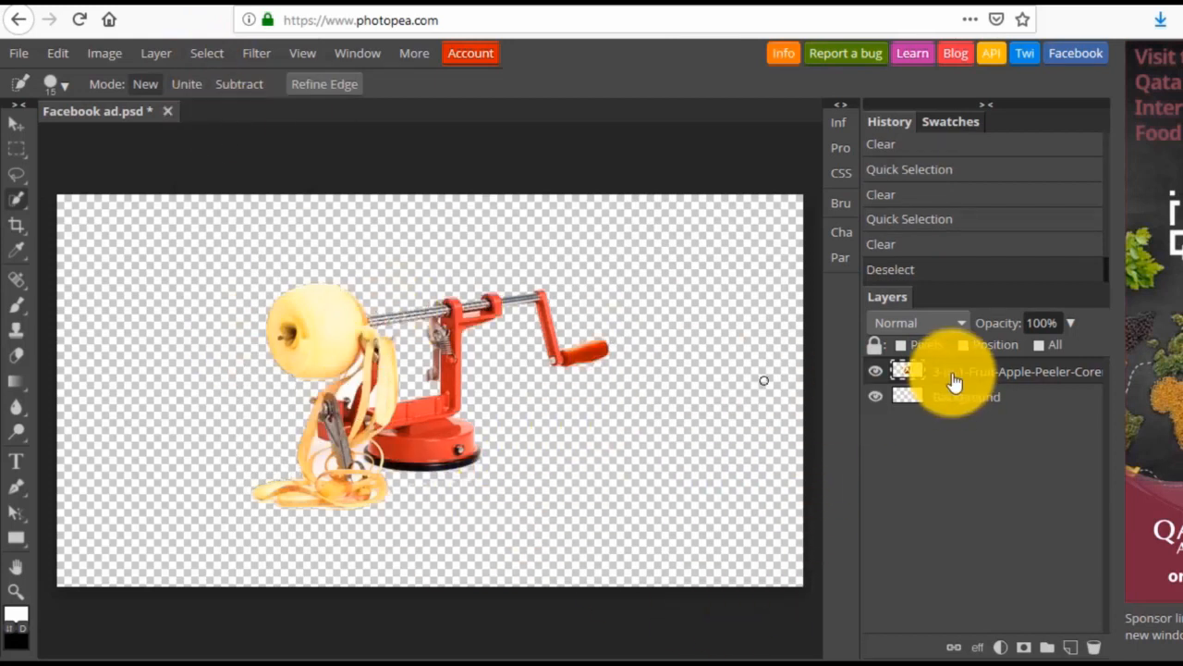
Move the cut-out apple peeler to the lower-left area of the canvas, keeping transform controls enabled.
left_click(19, 124)
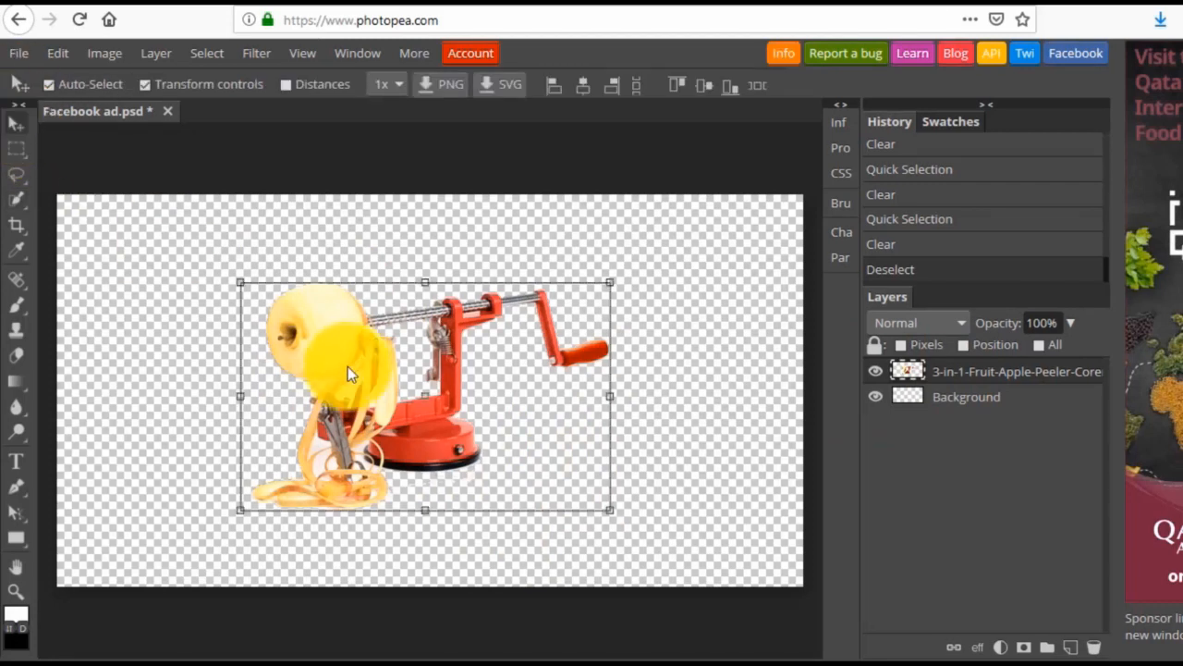
left_click_drag(348, 366, 176, 400)
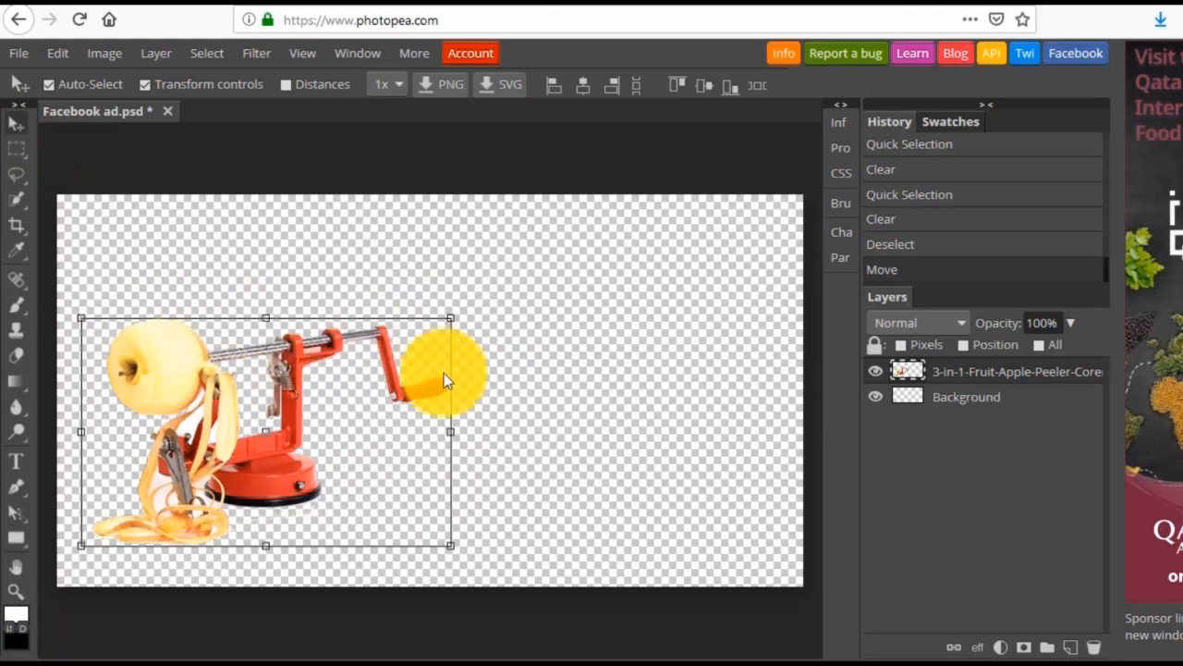
left_click(142, 88)
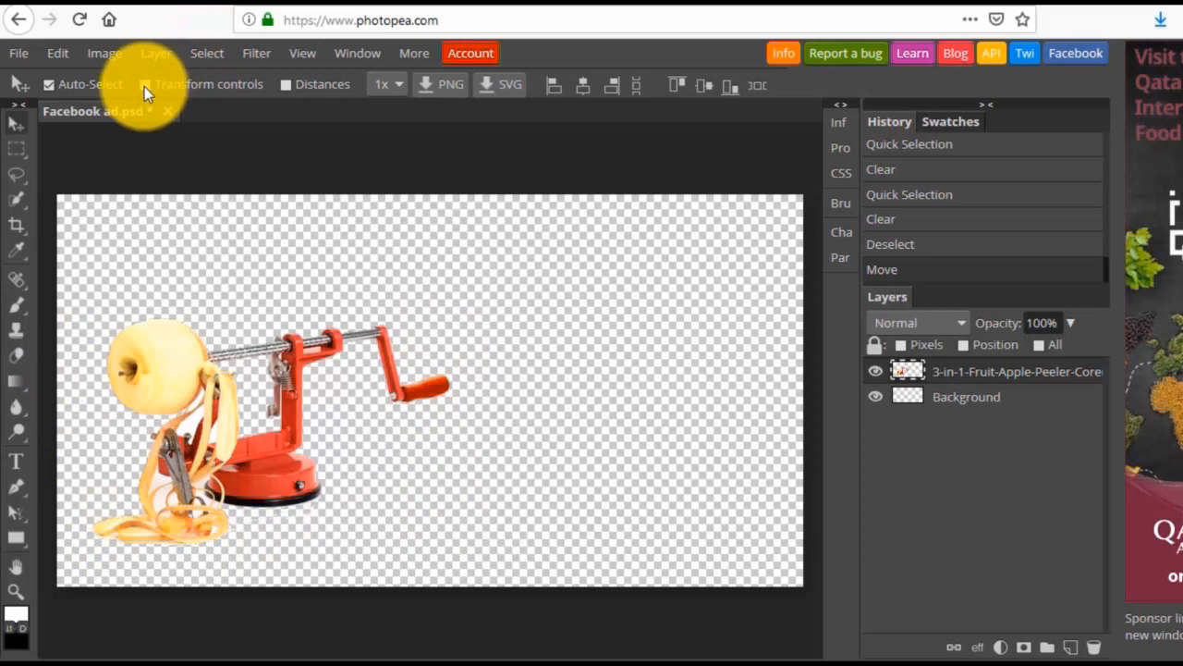
left_click(144, 86)
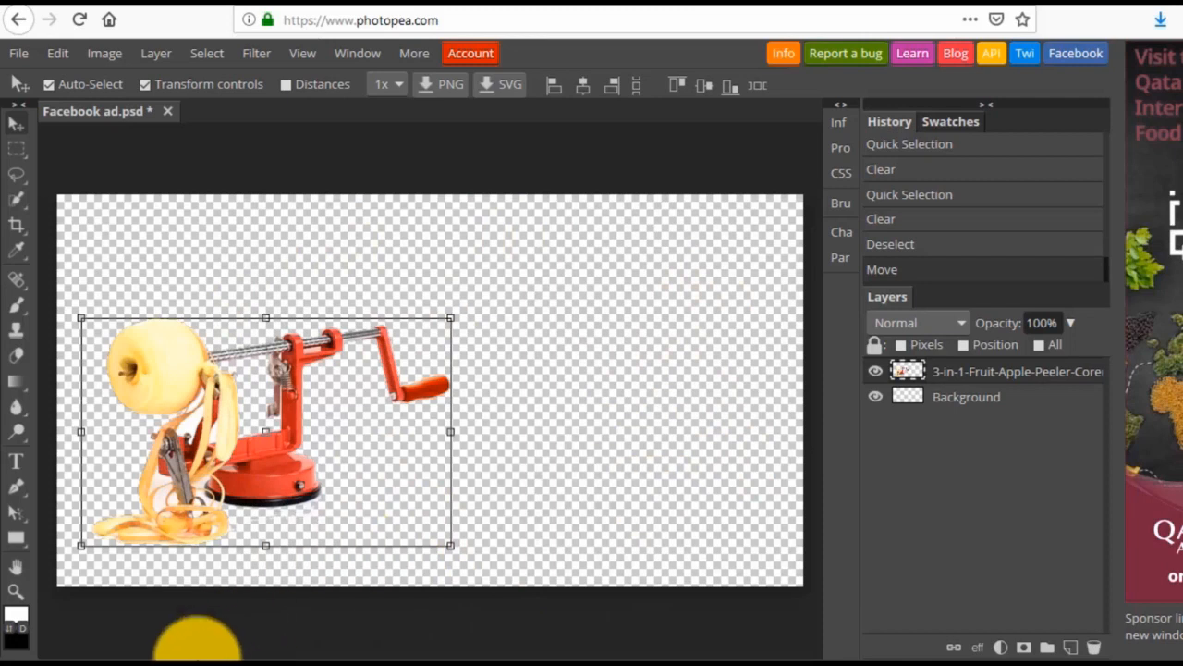
Place the floor-1256804_1920 wood image from the Downloads folder onto the Facebook ad canvas.
mouse_move(153, 653)
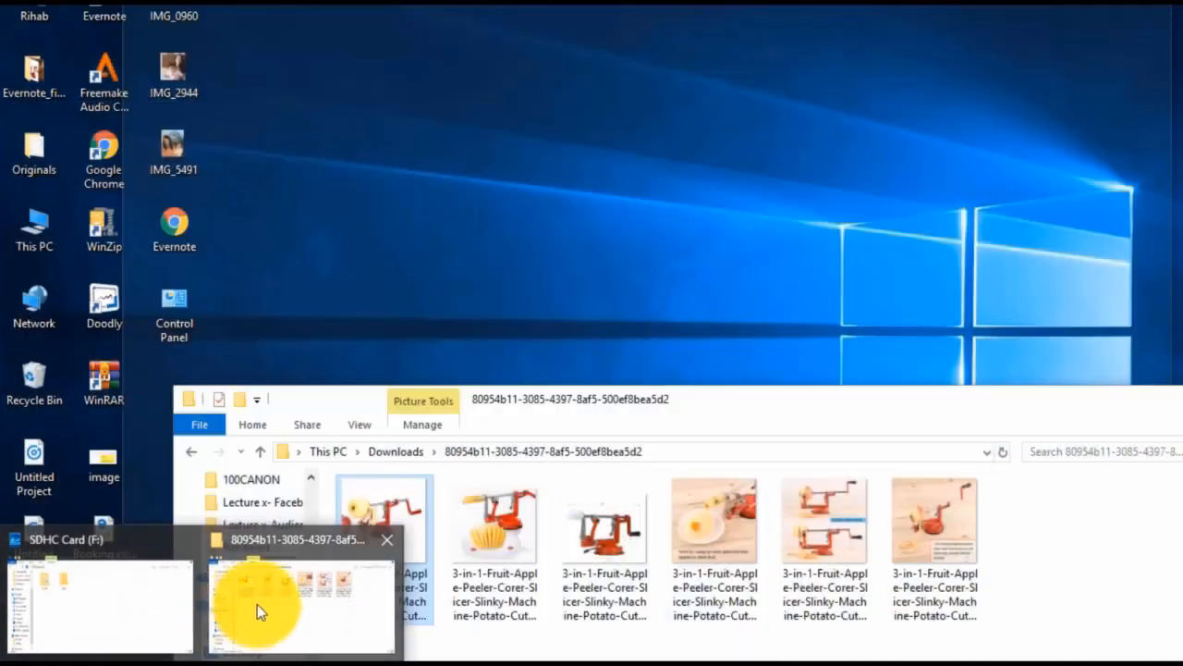
left_click(262, 601)
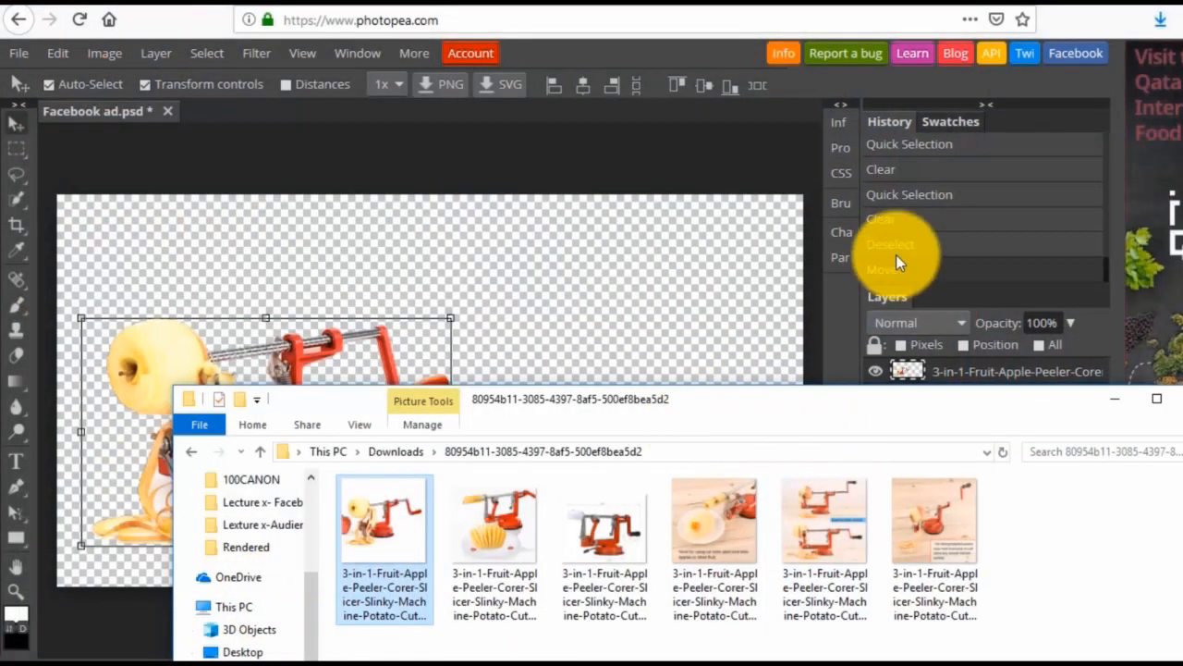
left_click(404, 453)
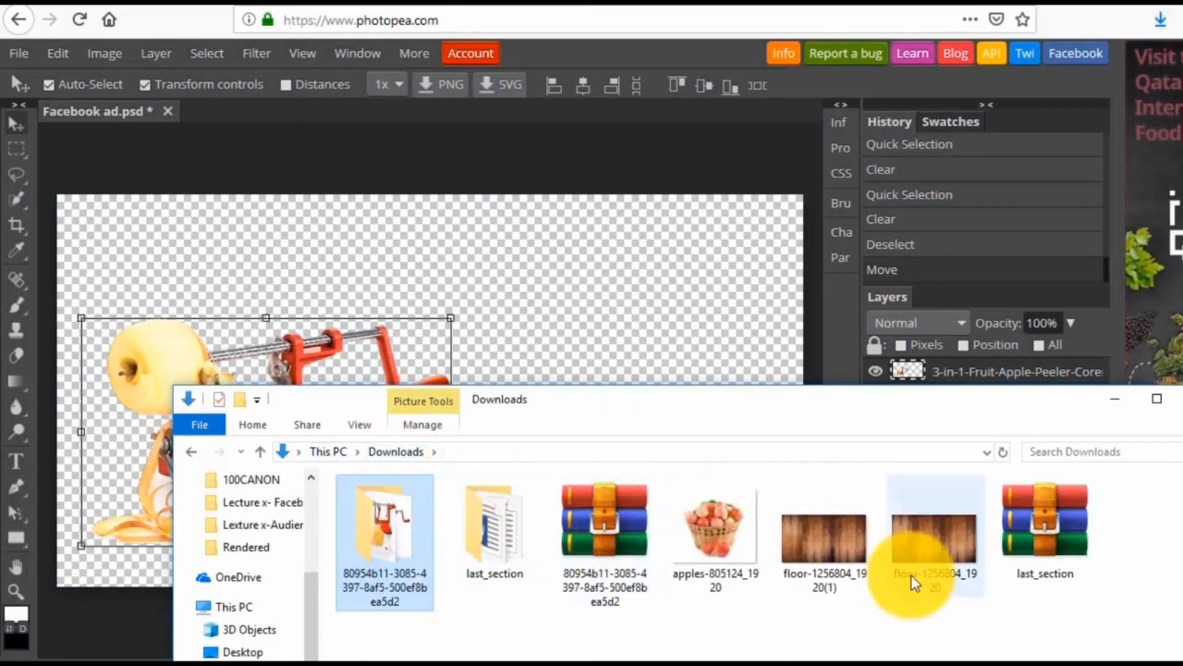
left_click_drag(933, 552, 697, 335)
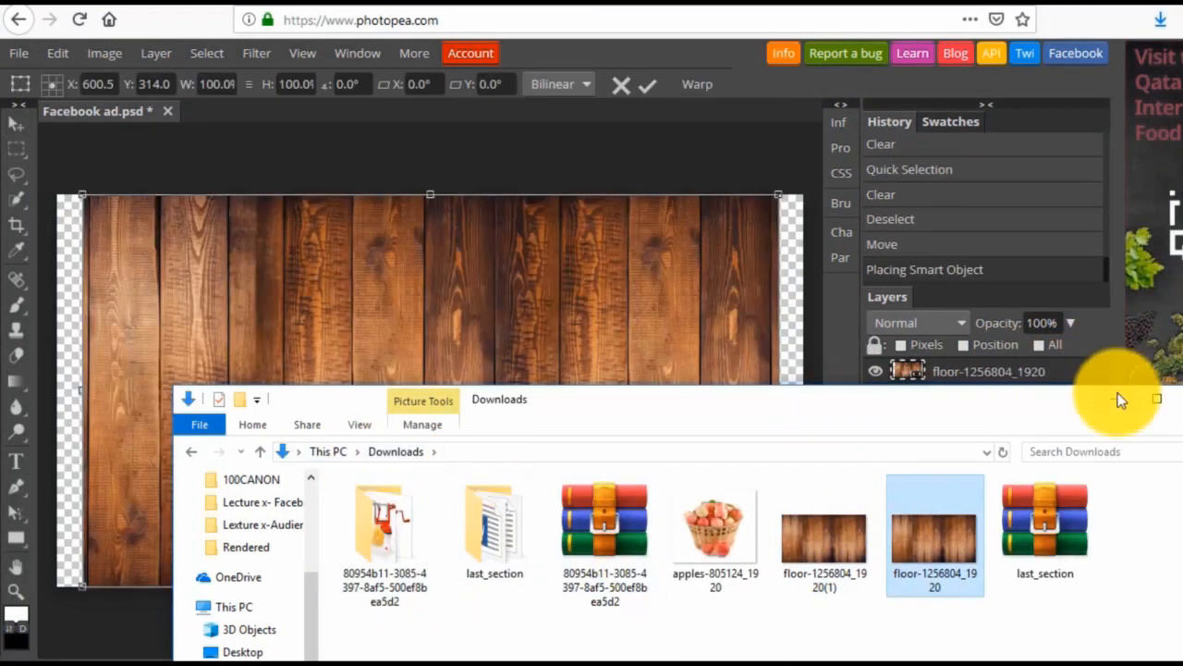
left_click(1116, 398)
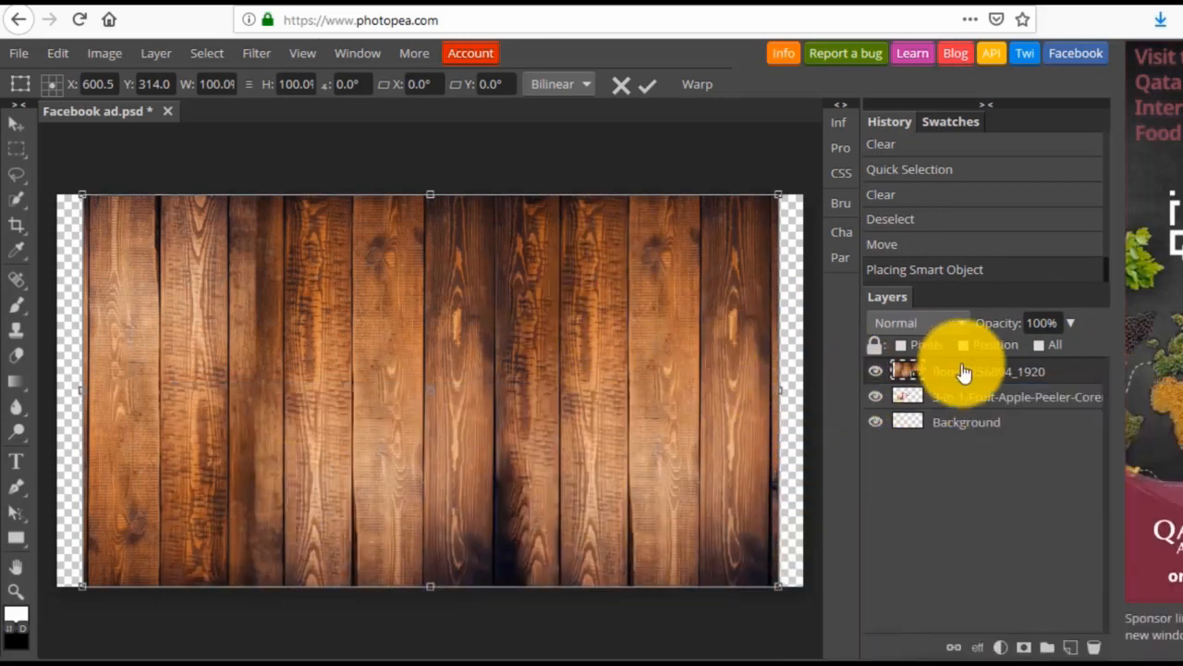
Move the wood floor layer beneath the peeler layer and enlarge it to about 109% by 106% so it covers the canvas.
left_click_drag(966, 383, 962, 410)
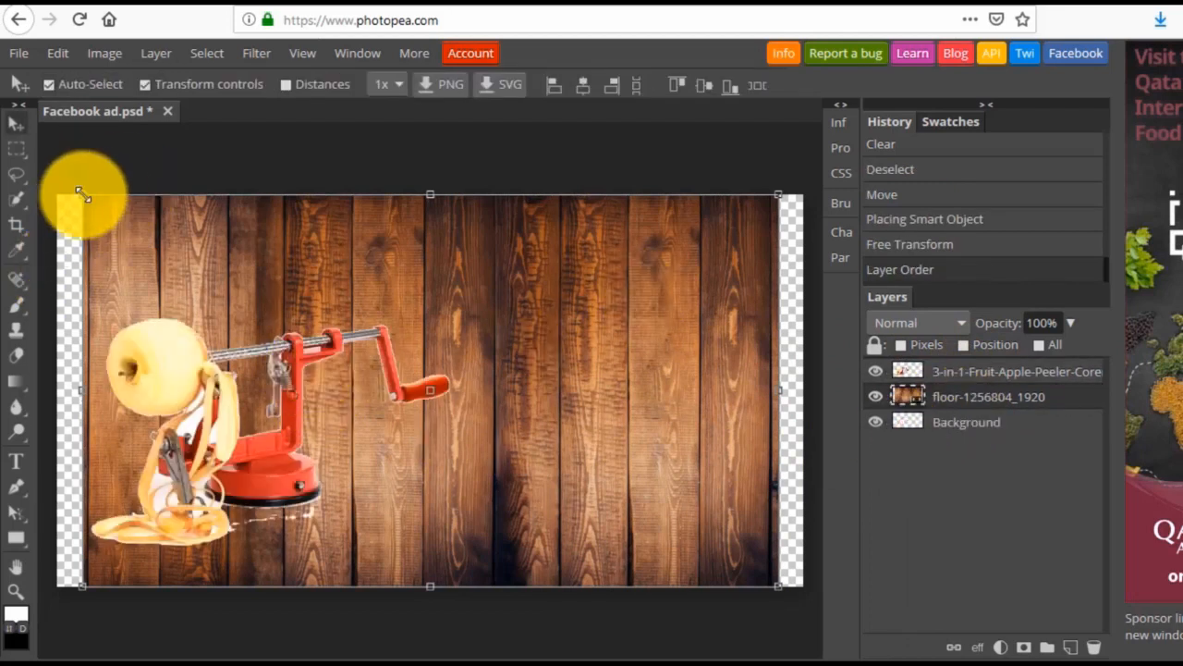
left_click_drag(82, 195, 44, 187)
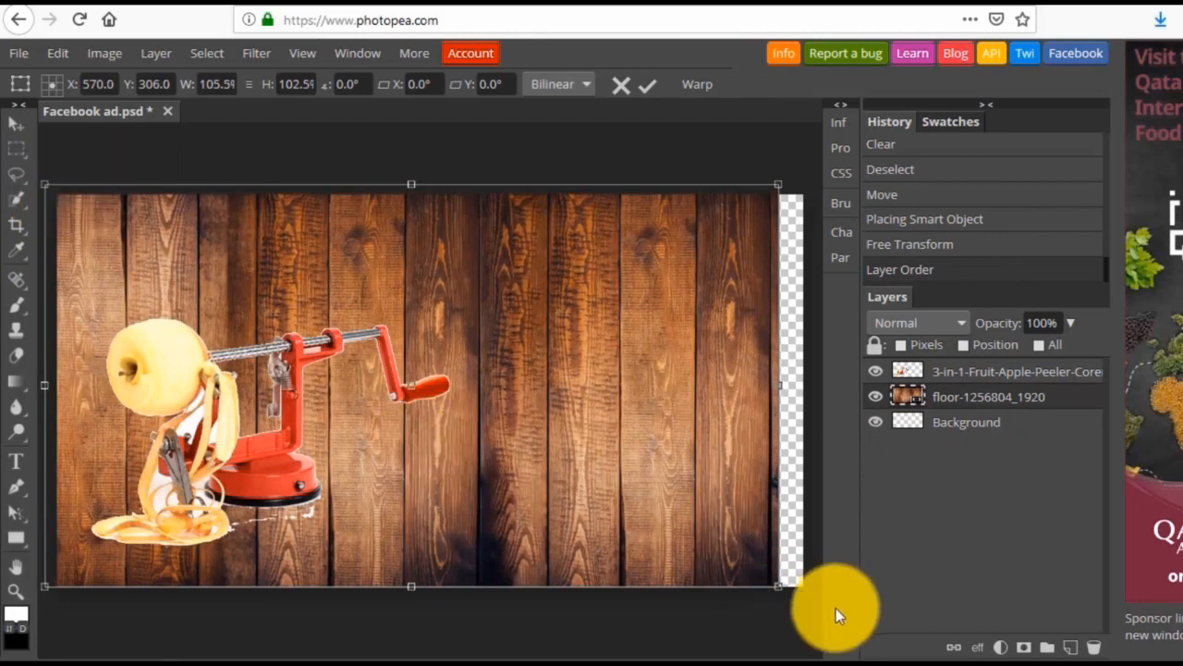
left_click_drag(780, 586, 803, 599)
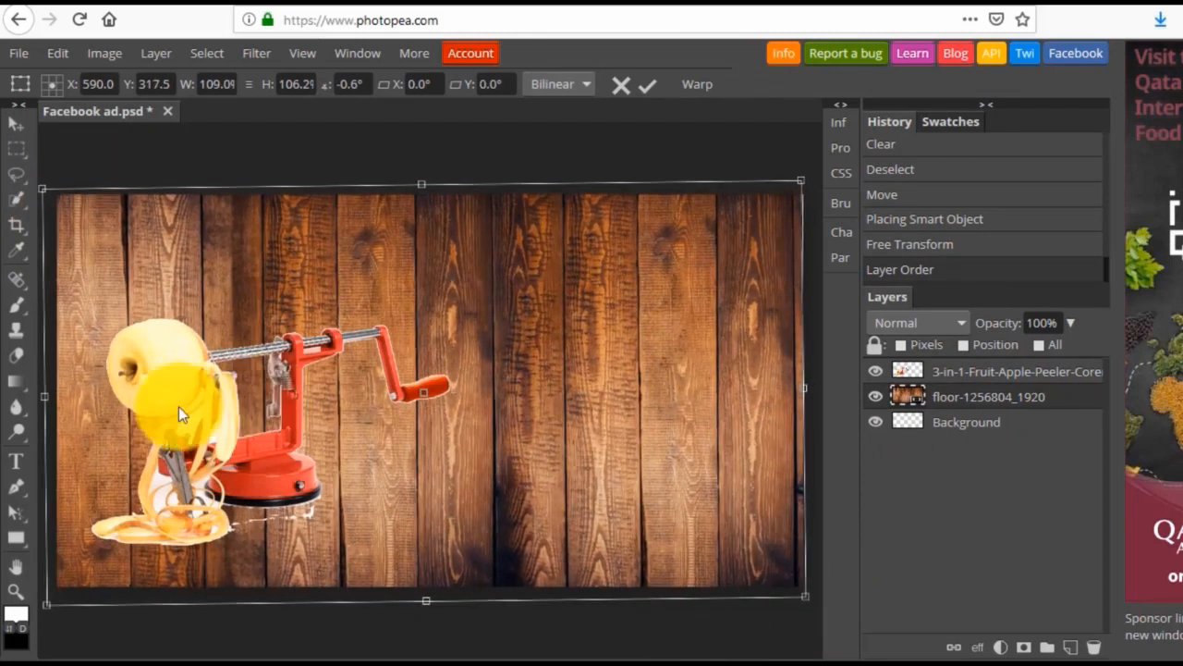
mouse_move(178, 409)
left_mouse_down()
mouse_move(169, 432)
mouse_move(186, 407)
left_mouse_up()
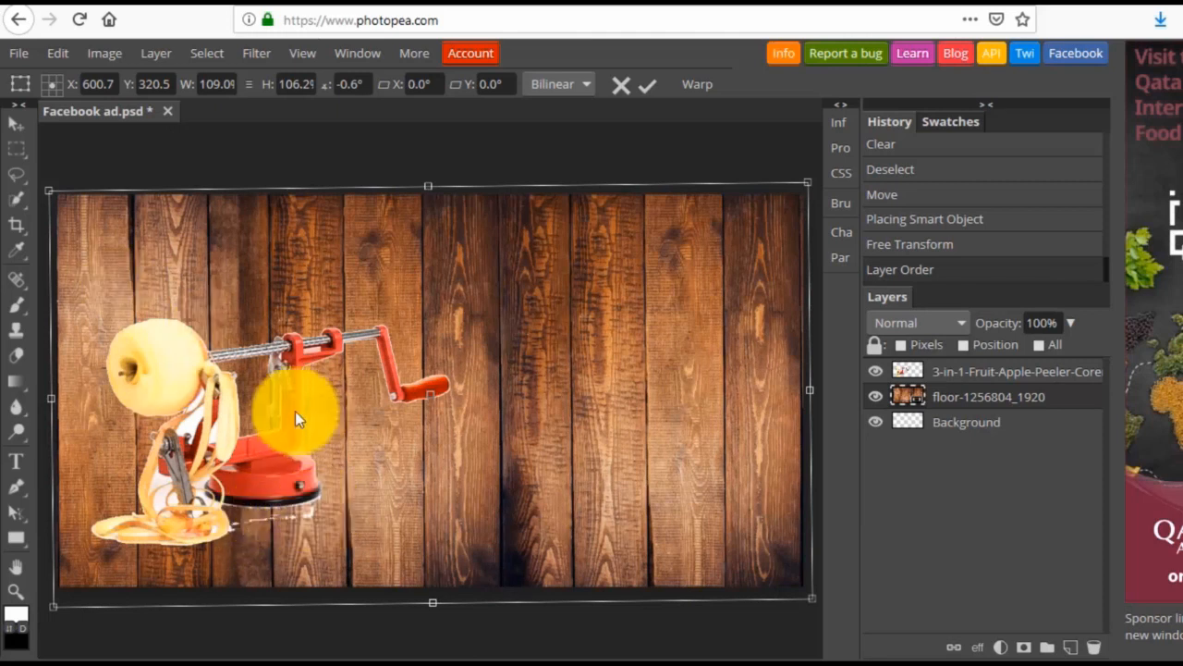
left_click(966, 377)
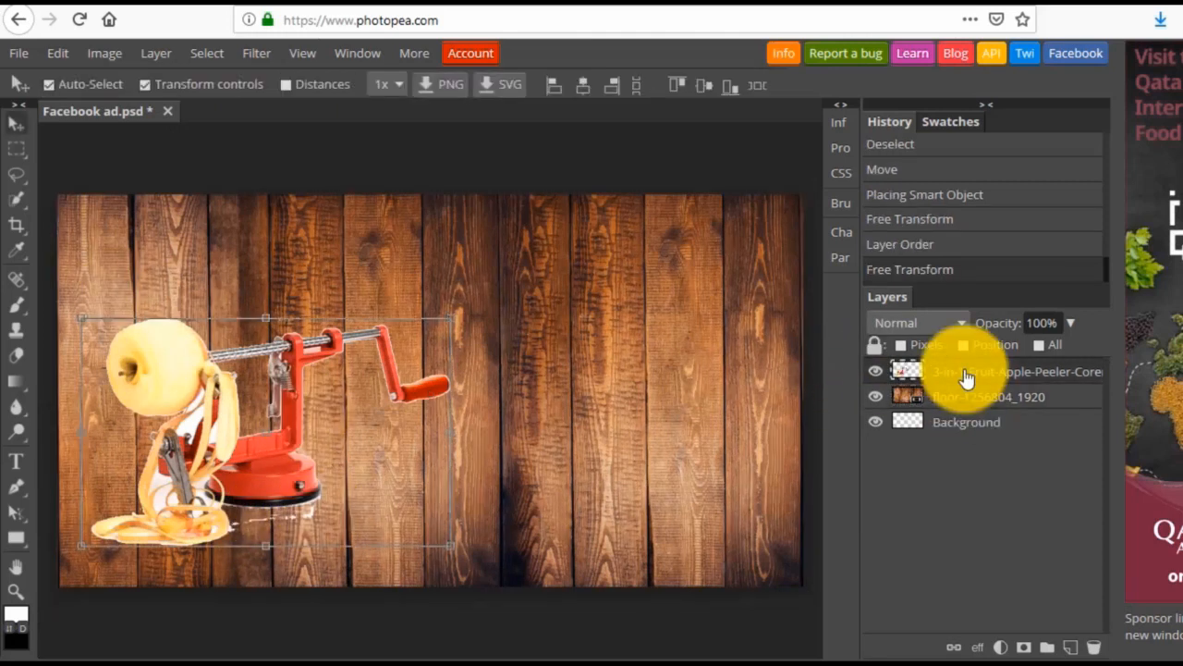
Hide the wood floor layer and erase the leftover pale specks beneath the peeler's base using Quick Selection on the peeler layer.
mouse_move(13, 205)
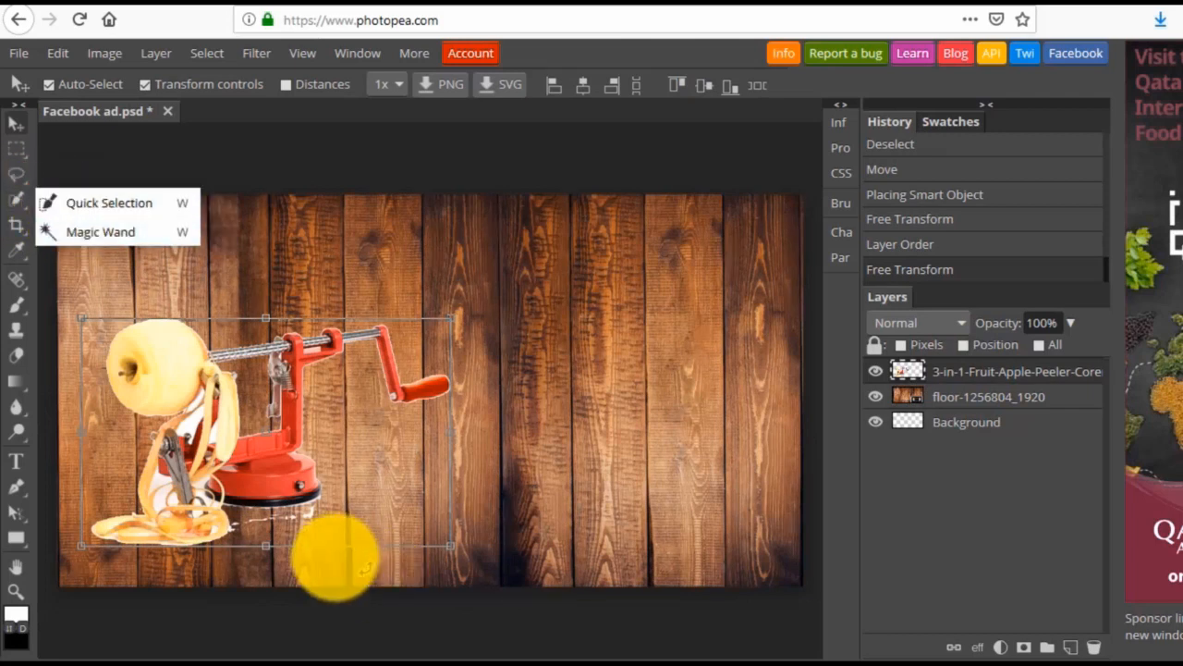
mouse_move(240, 522)
left_mouse_down()
mouse_move(265, 524)
mouse_move(237, 521)
left_mouse_up()
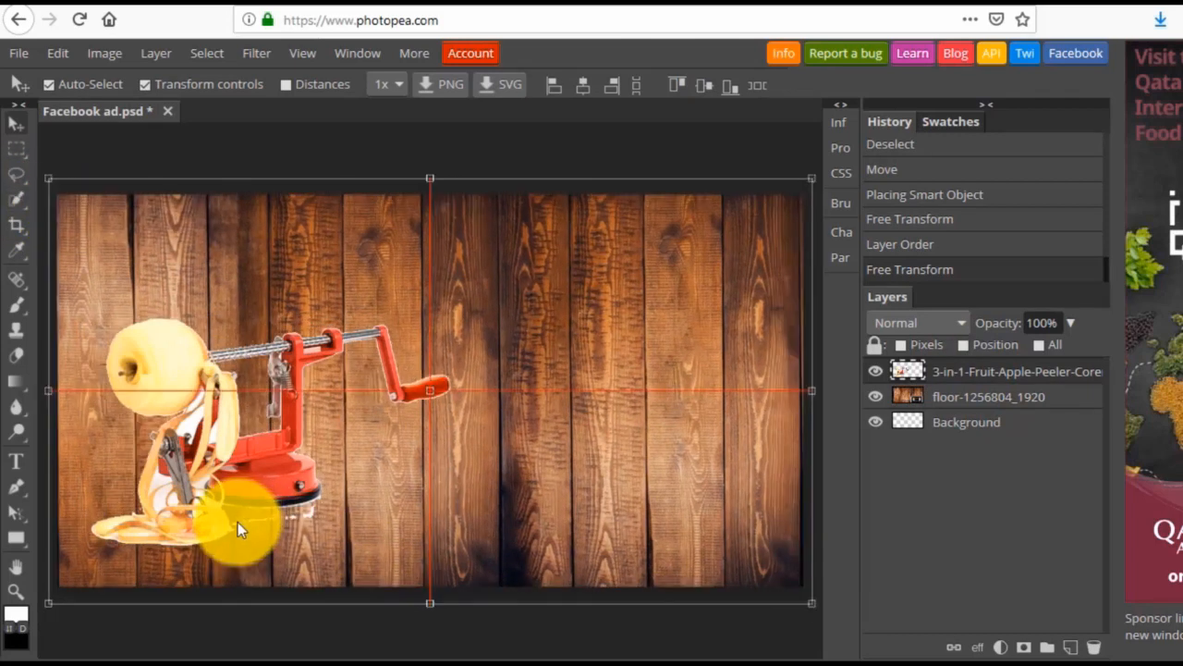
left_click(951, 371)
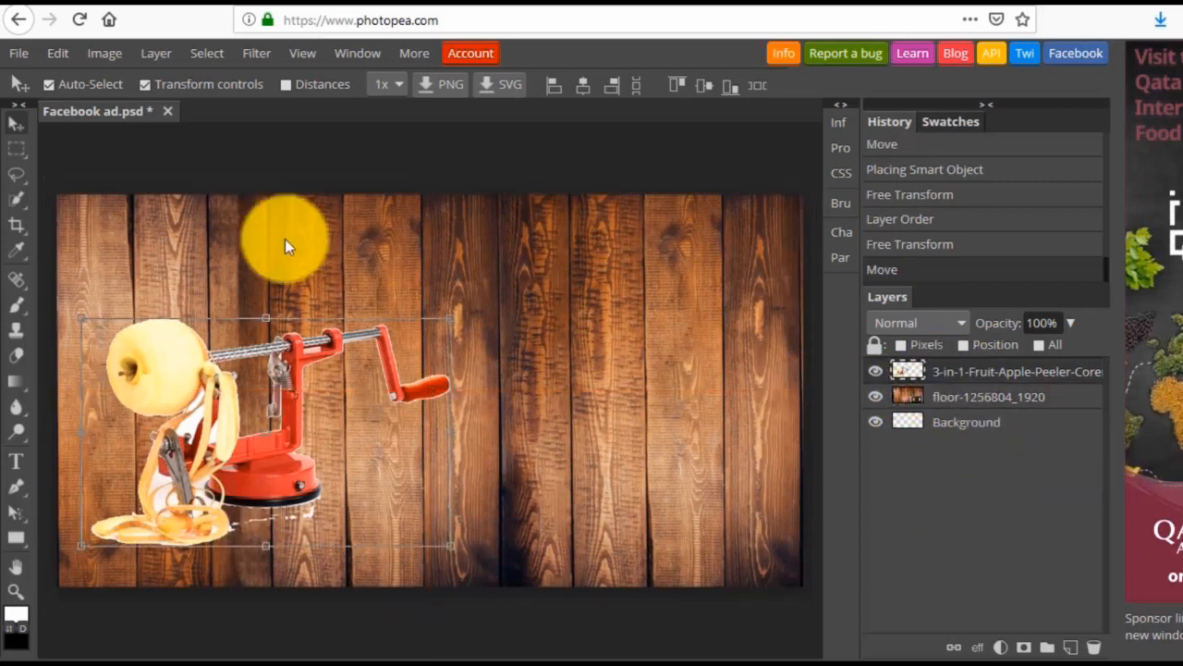
left_click(874, 397)
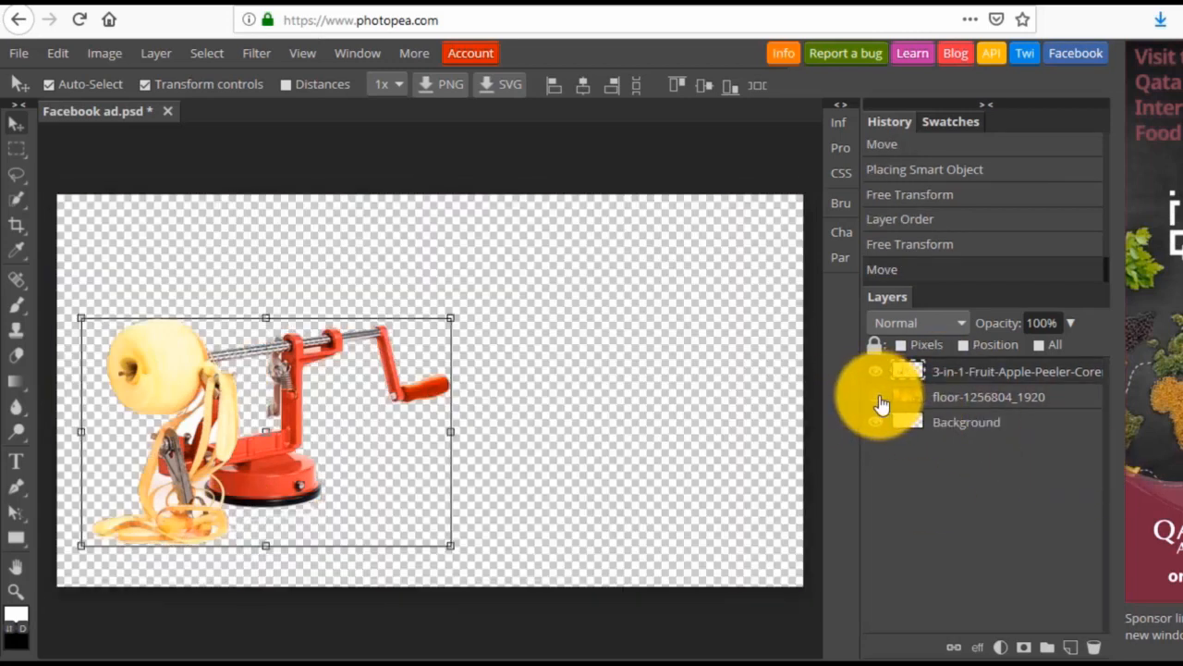
left_click(23, 199)
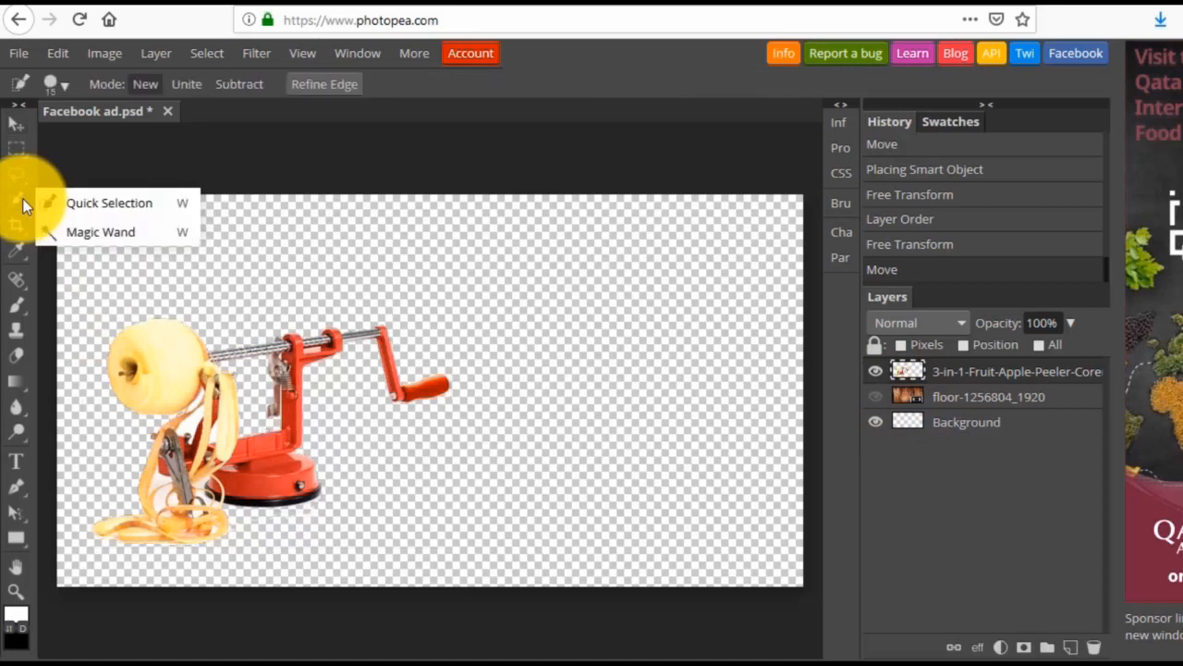
left_click(65, 203)
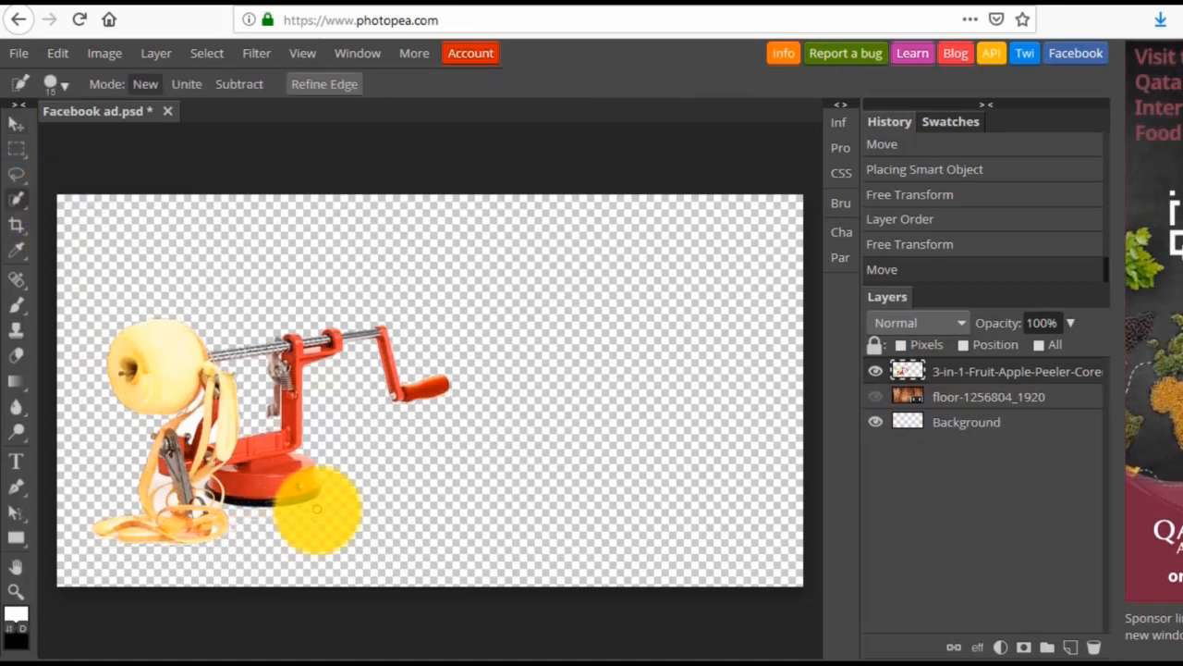
left_click_drag(317, 511, 230, 520)
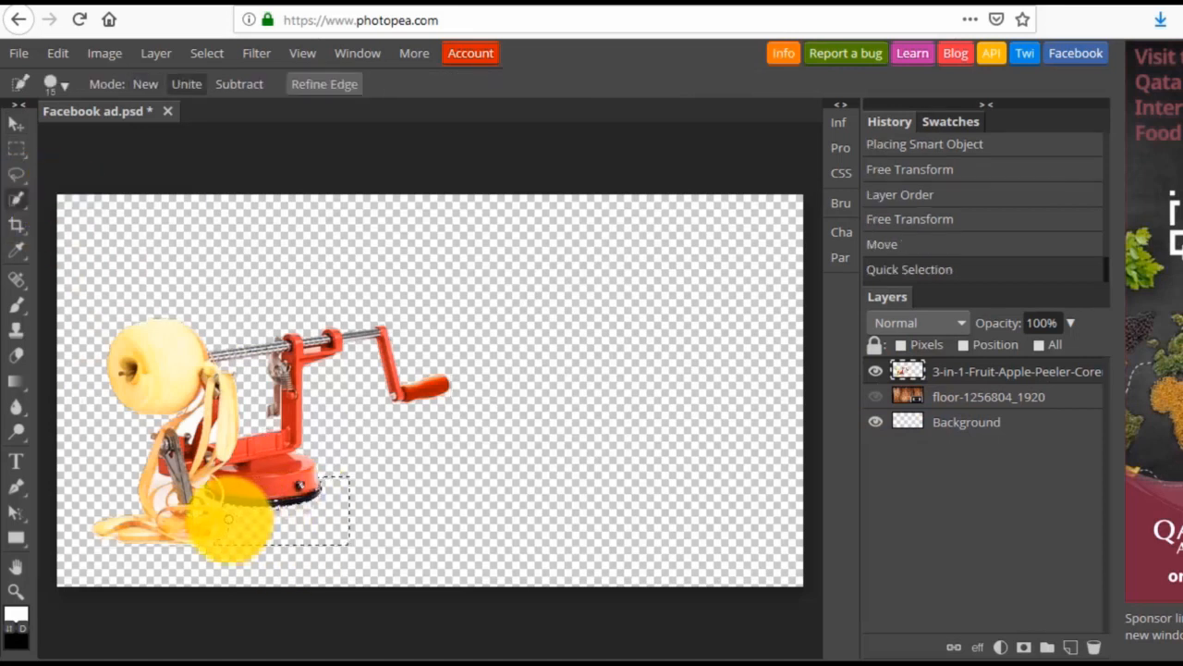
key("Delete")
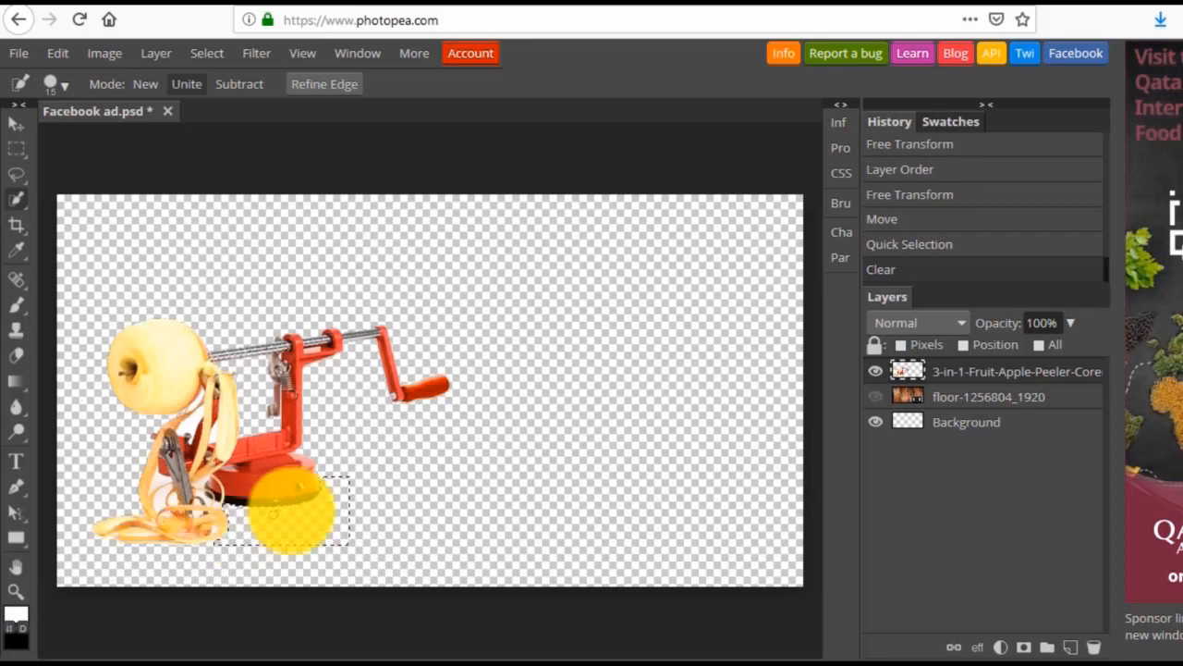
Show the wood floor layer again and deselect the area beneath the peeler's base.
left_click(876, 397)
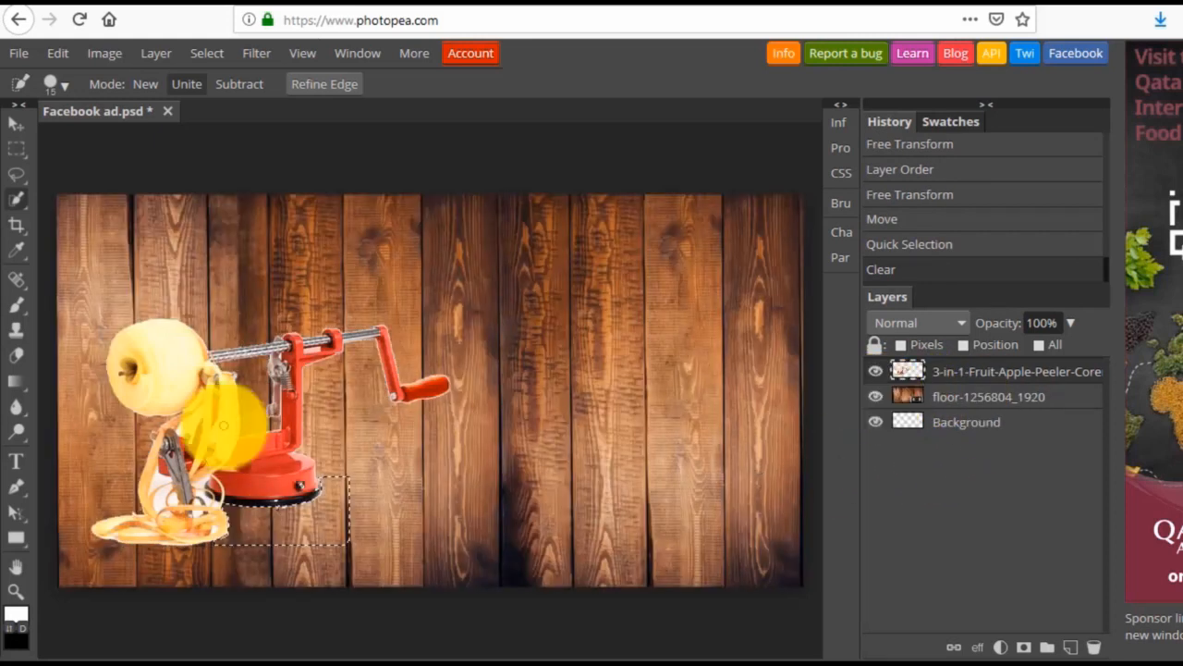
left_click(207, 52)
left_click(246, 108)
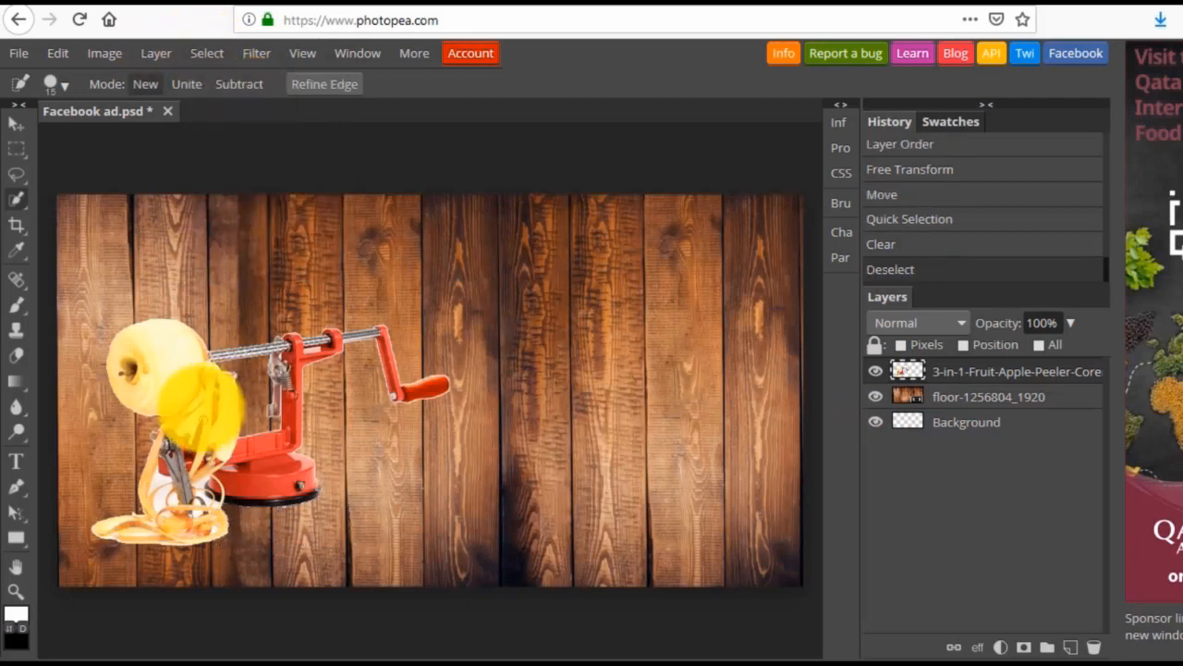
Darken the wood floor layer with a black Color Overlay at 12% opacity.
left_click(956, 400)
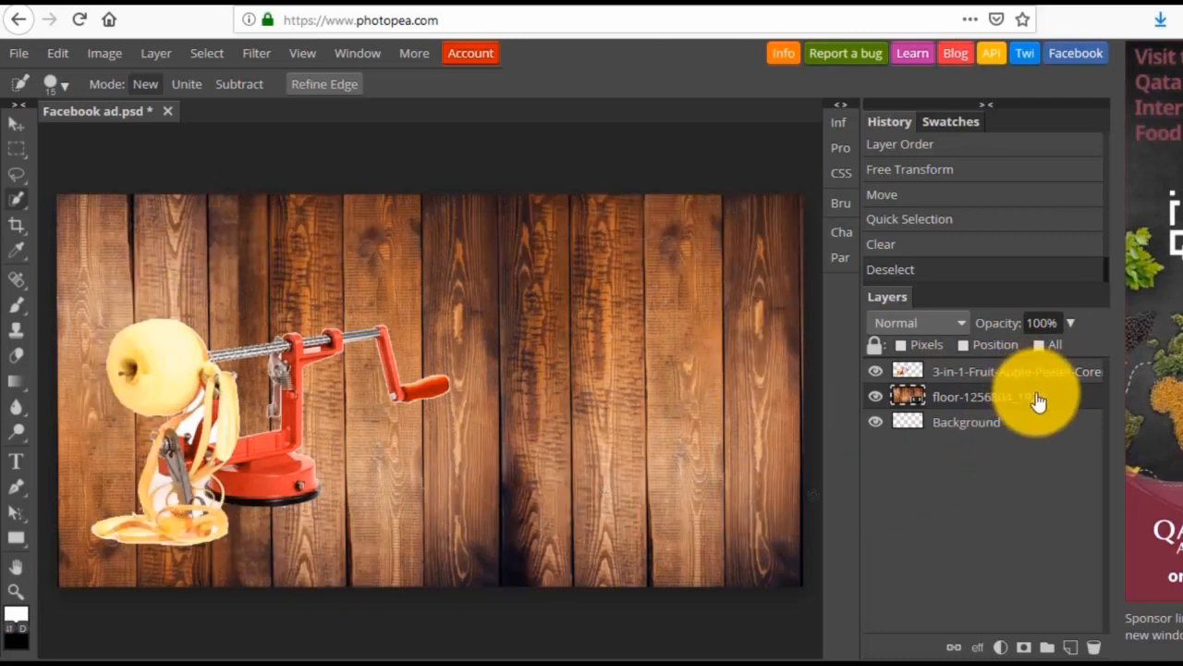
left_click(978, 648)
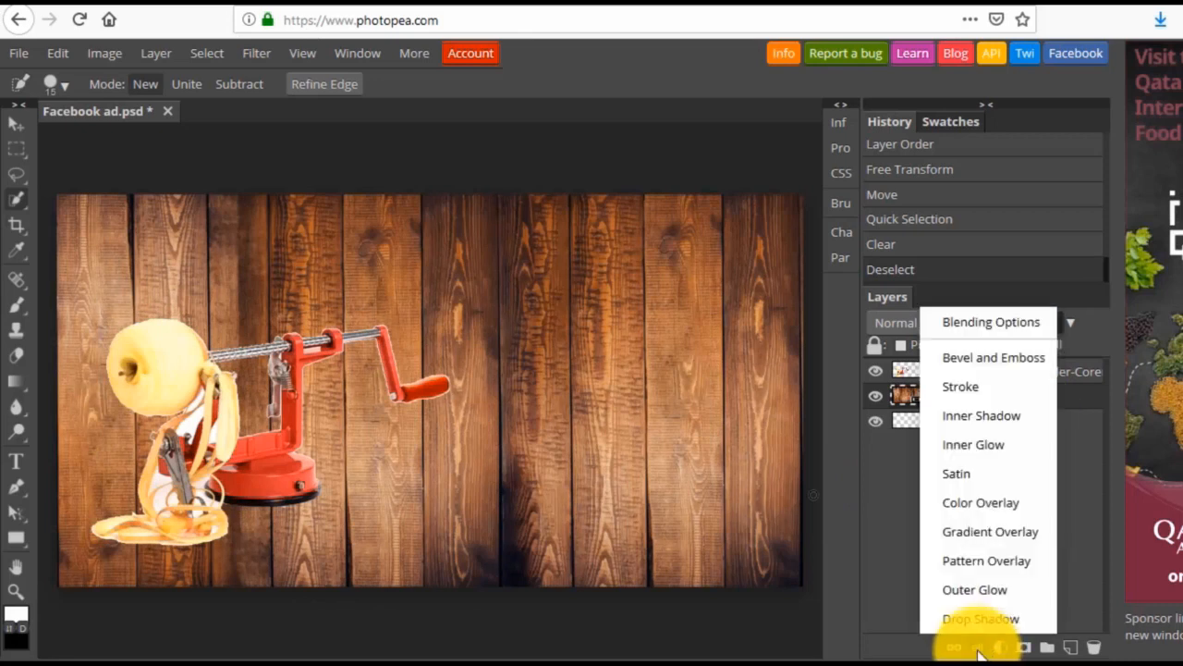
left_click(974, 502)
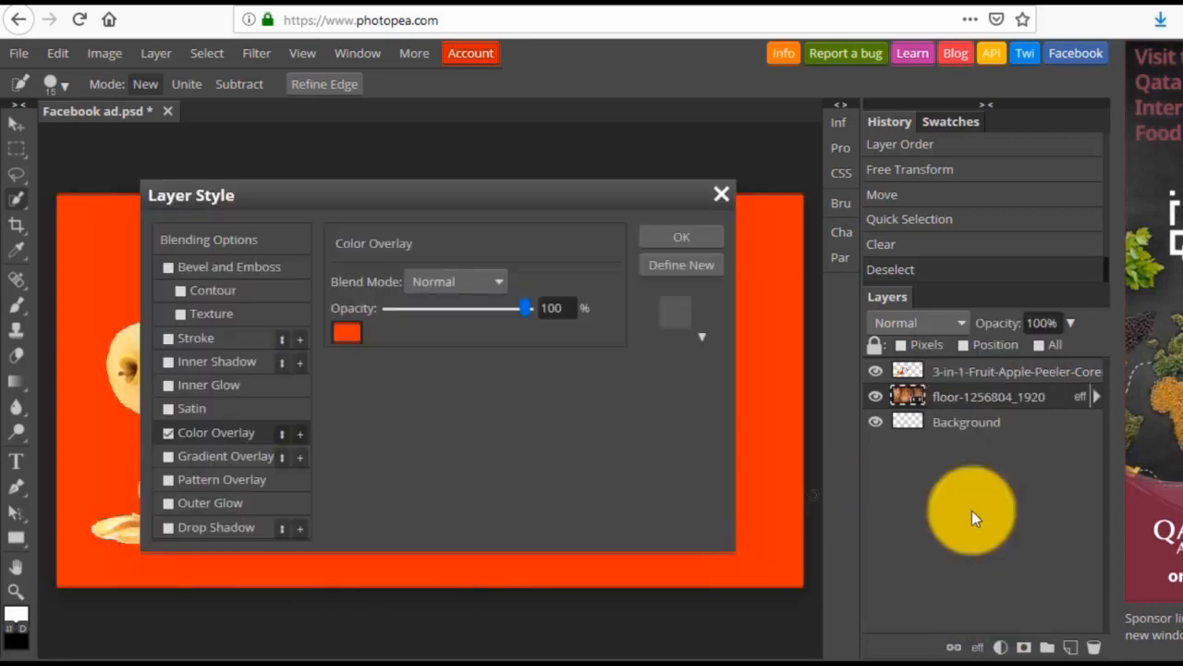
left_click_drag(403, 198, 610, 186)
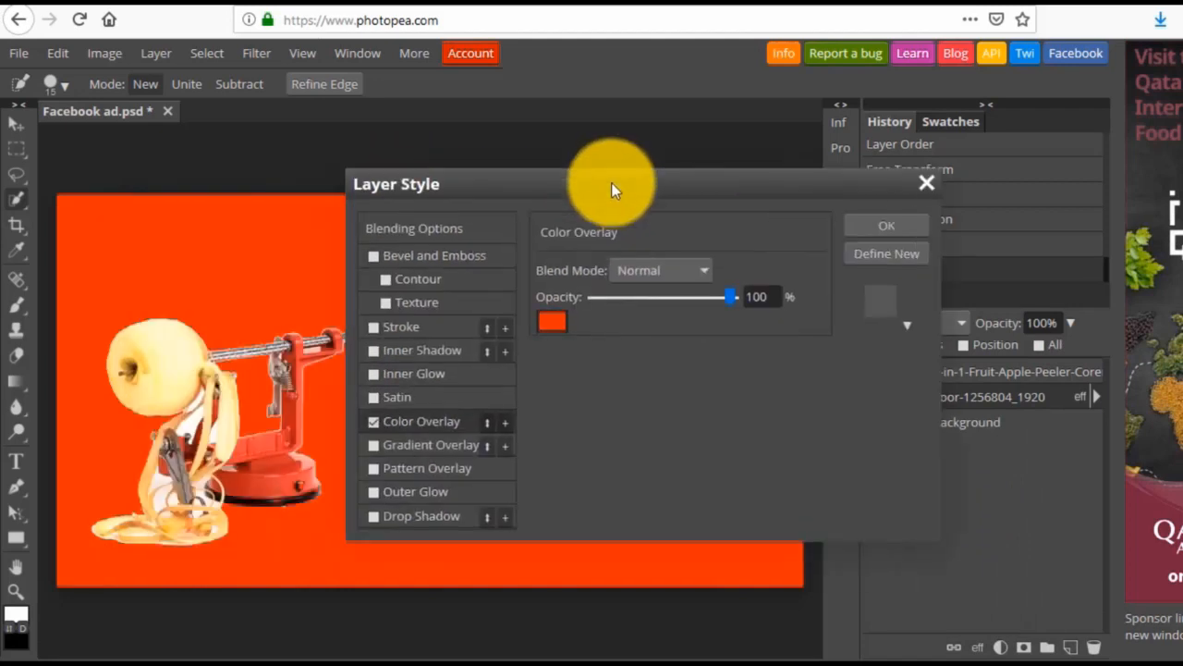
left_click(551, 320)
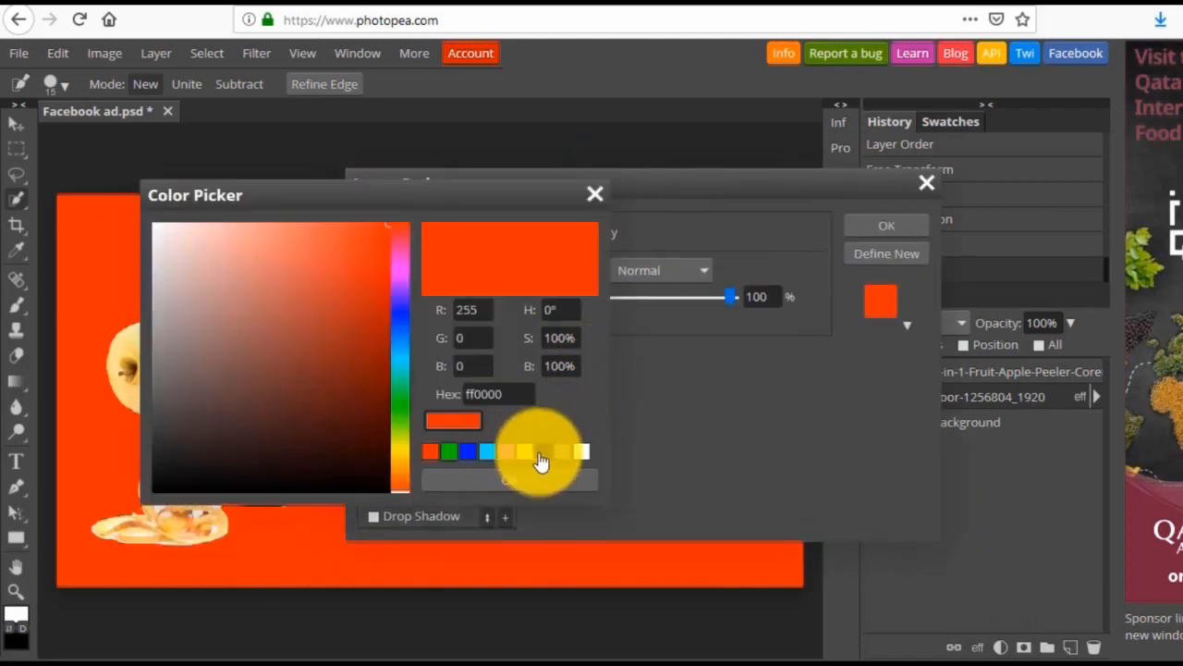
left_click(543, 452)
left_click(543, 482)
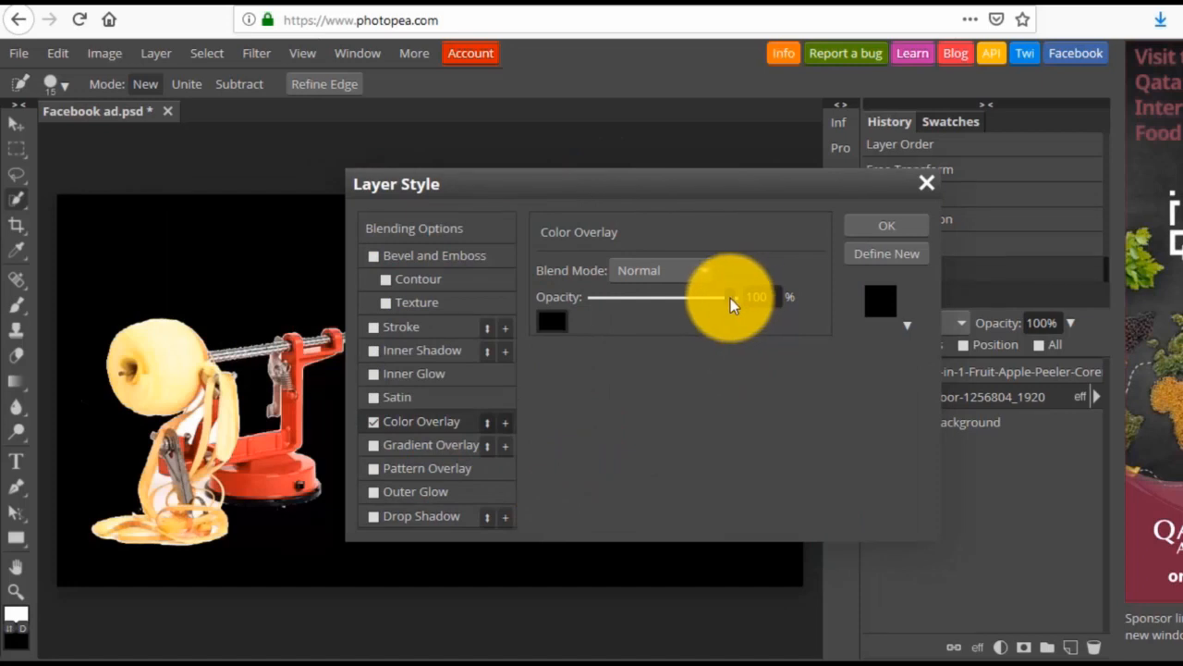
left_click_drag(730, 298, 615, 303)
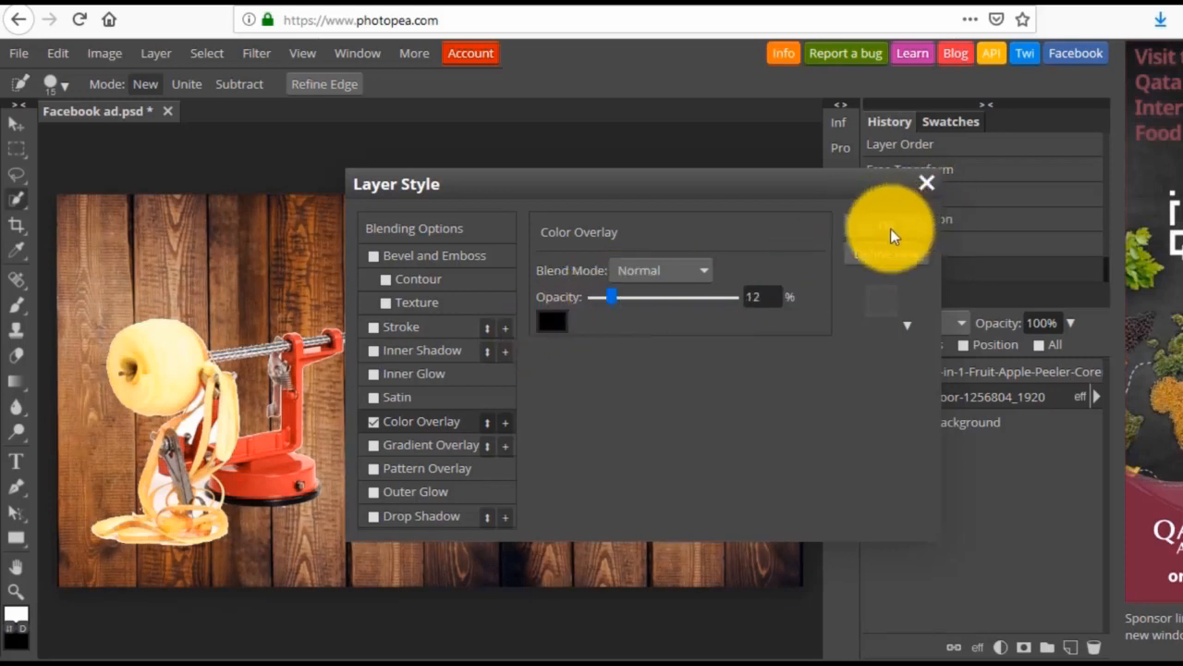
left_click(890, 228)
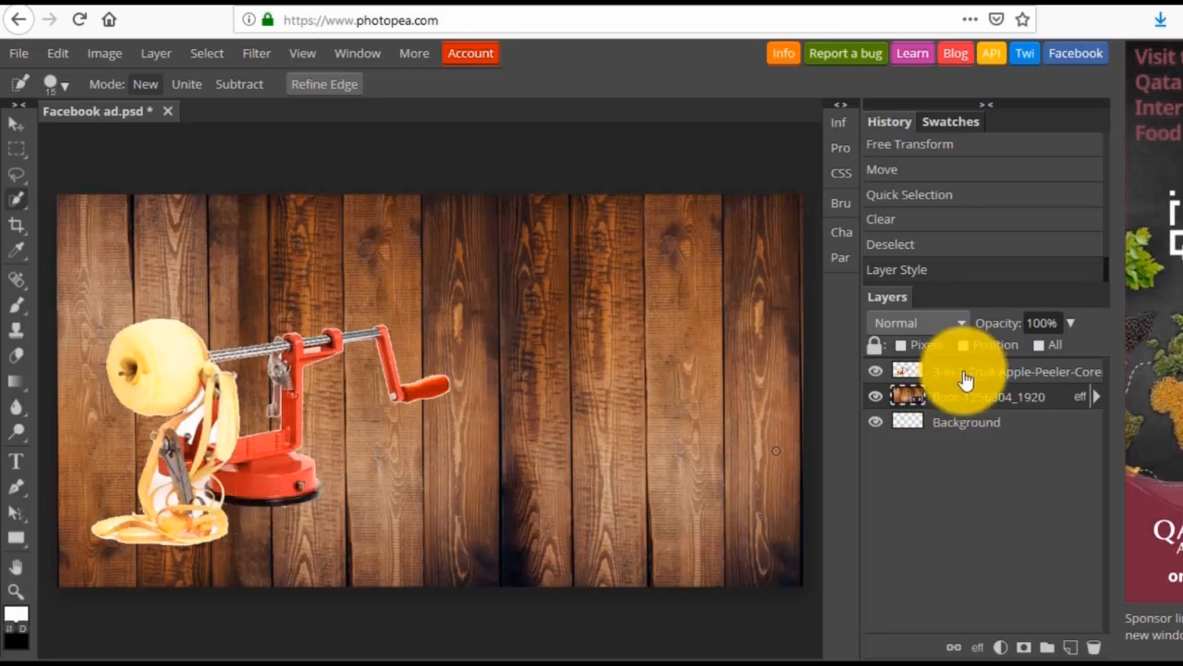
Add an Outer Glow to the apple peeler layer with 71% opacity, 9% noise and 23% spread.
right_click(17, 174)
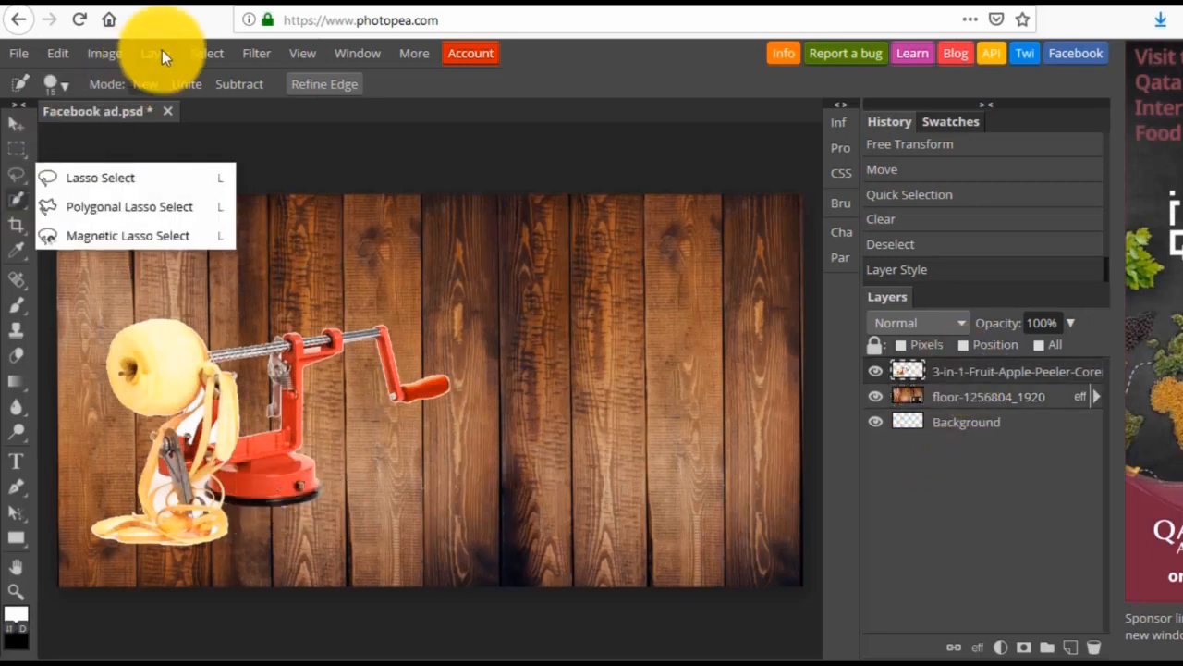
left_click(161, 52)
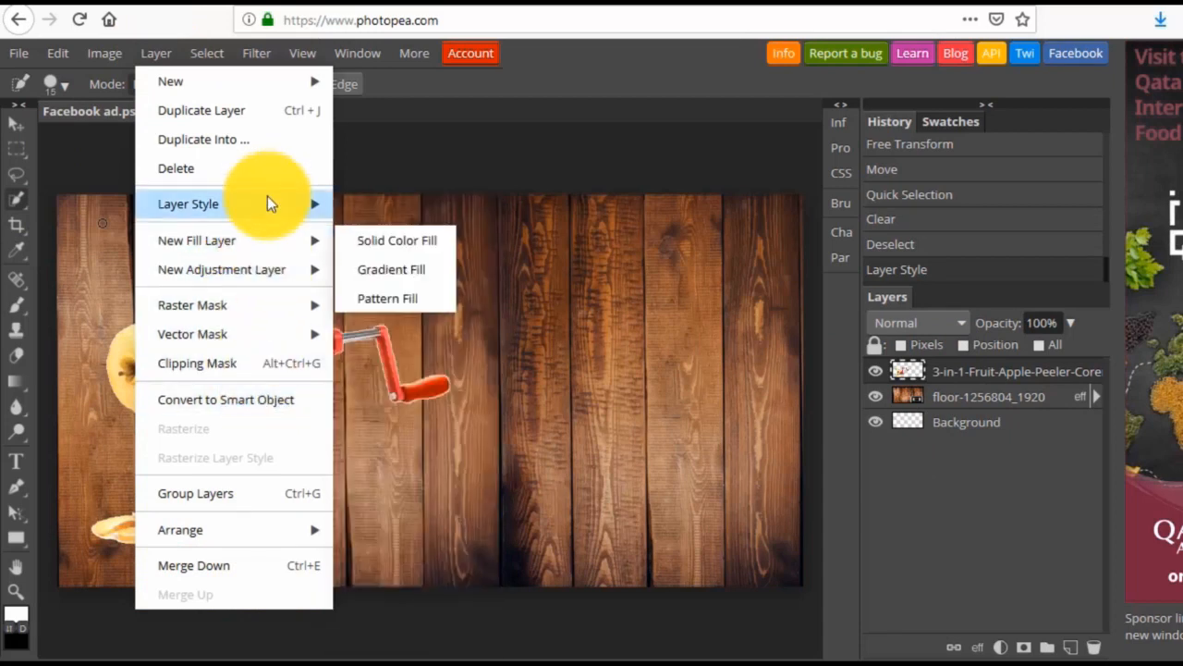
mouse_move(269, 204)
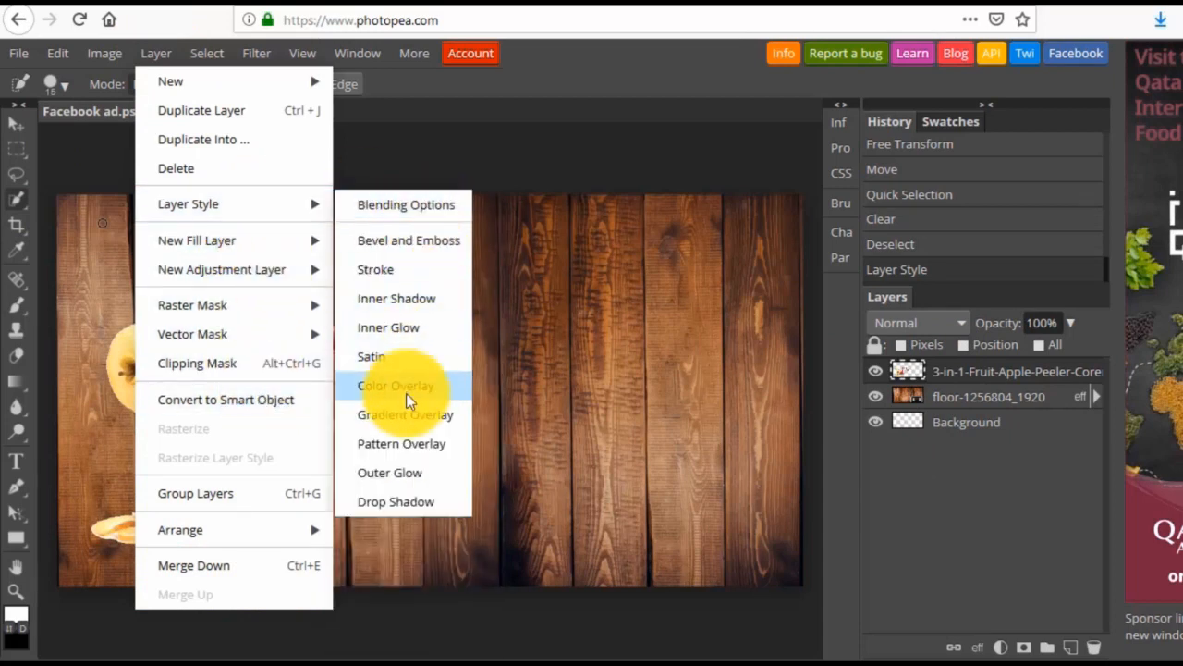
left_click(406, 470)
left_click_drag(410, 213, 849, 143)
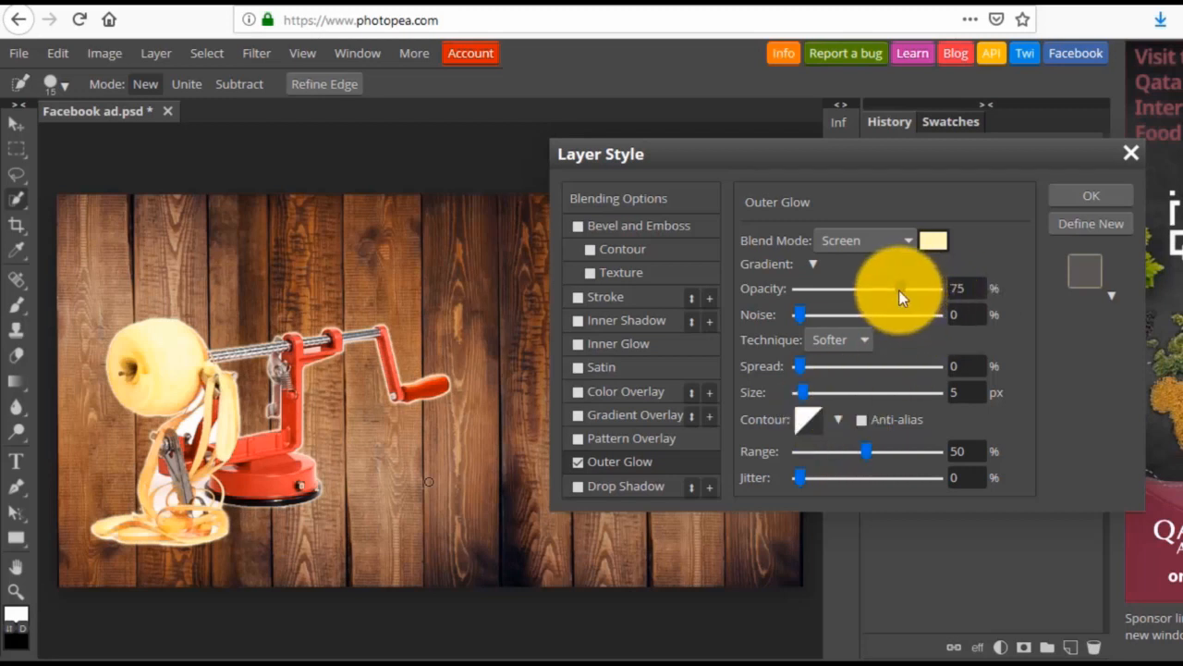
mouse_move(899, 290)
left_mouse_down()
mouse_move(832, 282)
mouse_move(895, 290)
left_mouse_up()
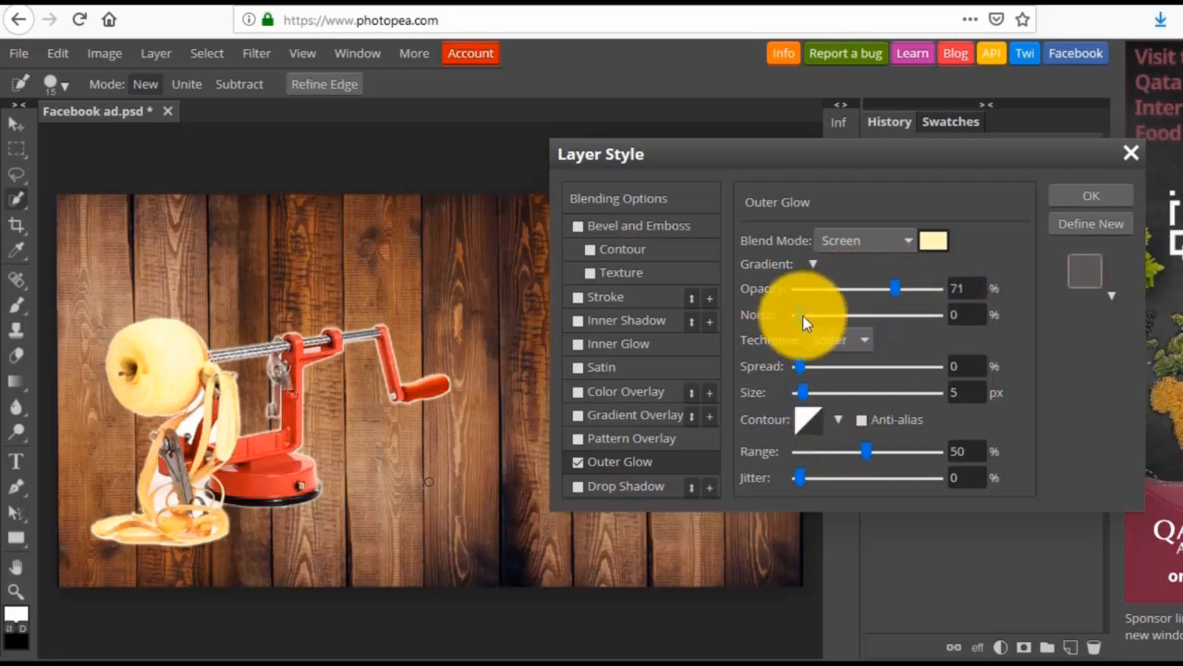
mouse_move(803, 315)
left_mouse_down()
mouse_move(852, 313)
mouse_move(812, 315)
left_mouse_up()
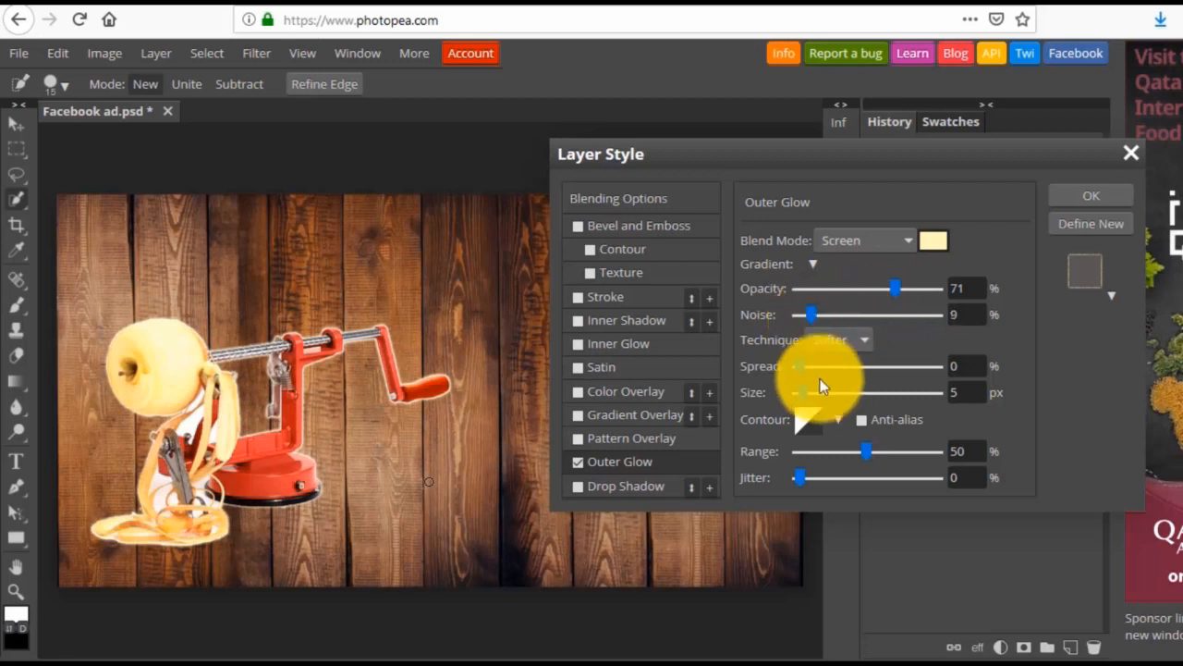
left_click_drag(796, 367, 830, 367)
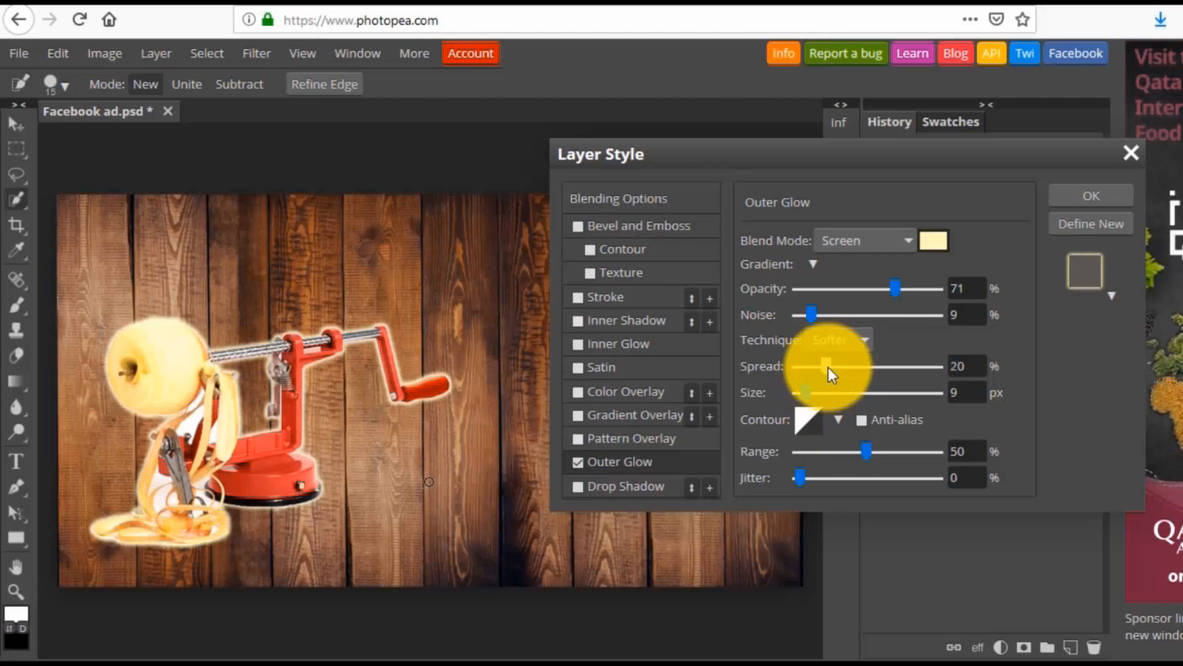
Set the peeler's Outer Glow size to 12 px and its jitter to 10%, and apply the layer style.
left_click(953, 392)
type("12")
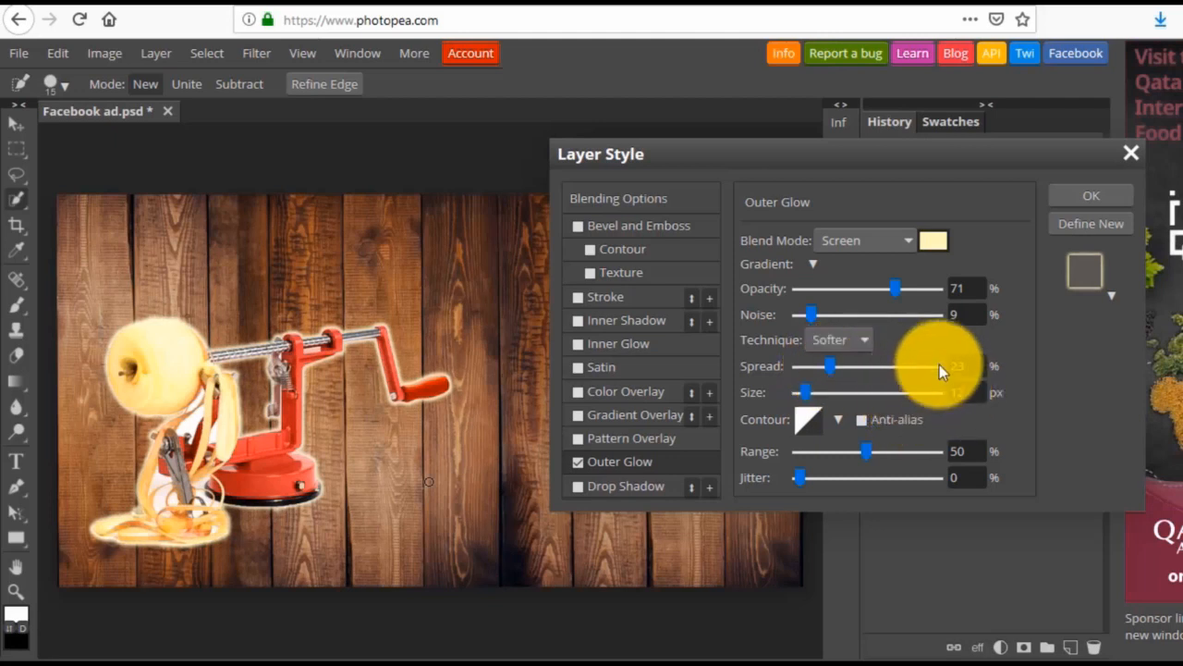
left_click(964, 373)
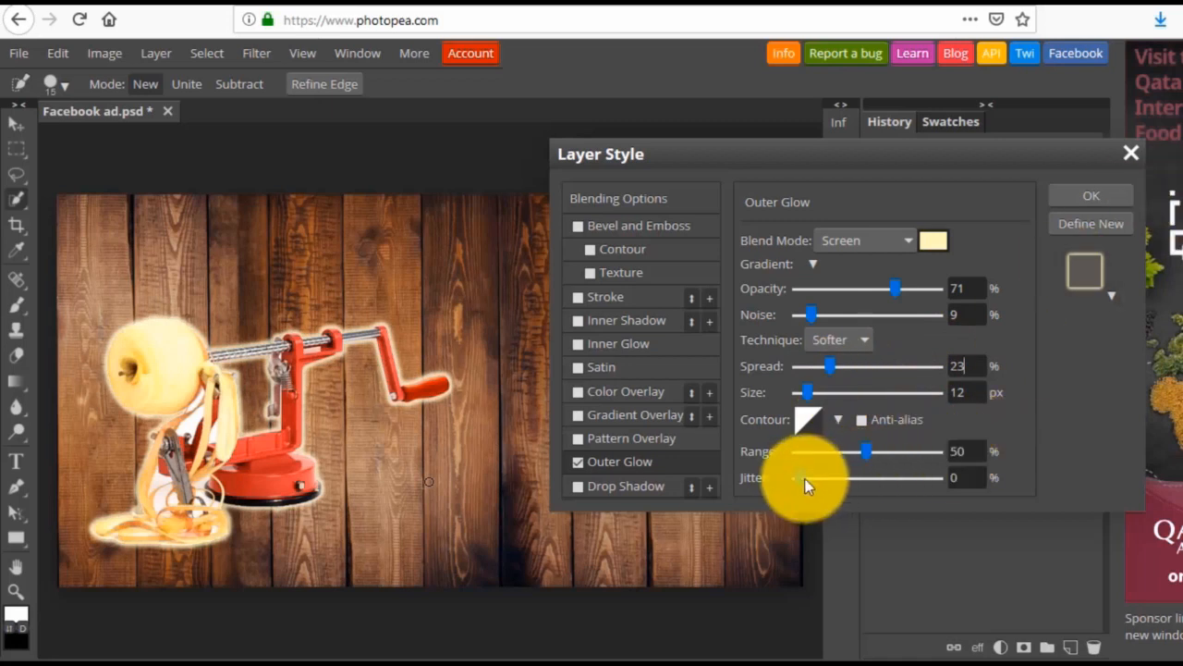
mouse_move(827, 485)
left_mouse_down()
mouse_move(956, 479)
mouse_move(822, 483)
left_mouse_up()
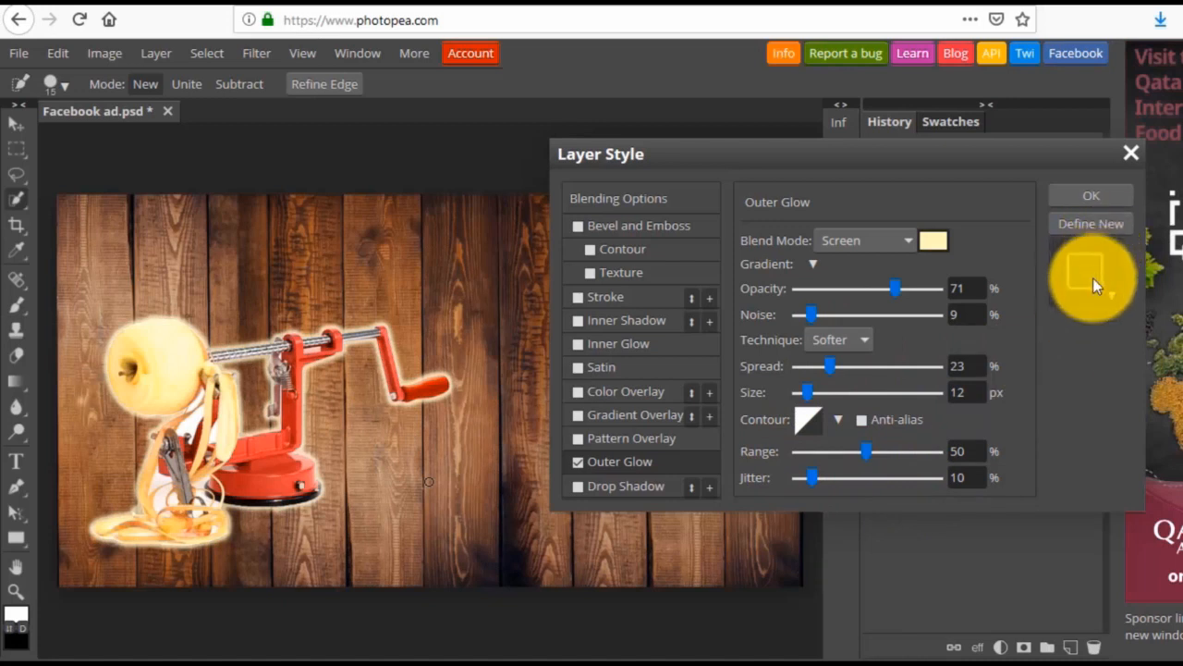
left_click(1083, 196)
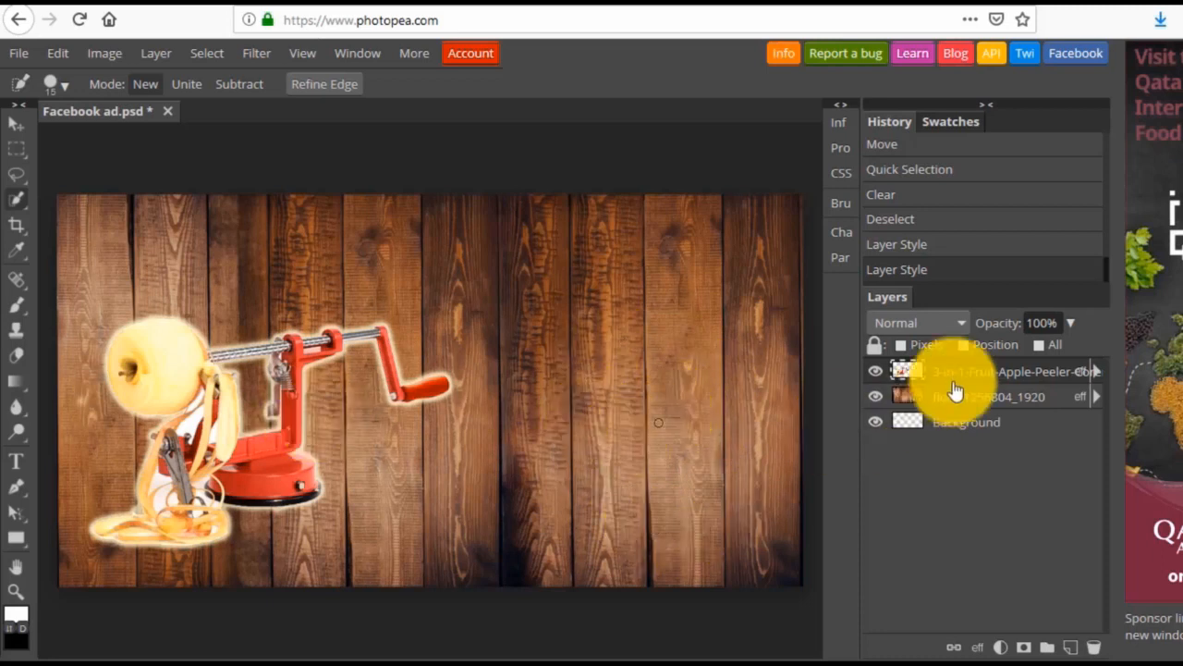
Place the apples-805124_1920 image from the Downloads folder over the right half of the canvas and rasterize its layer.
mouse_move(147, 655)
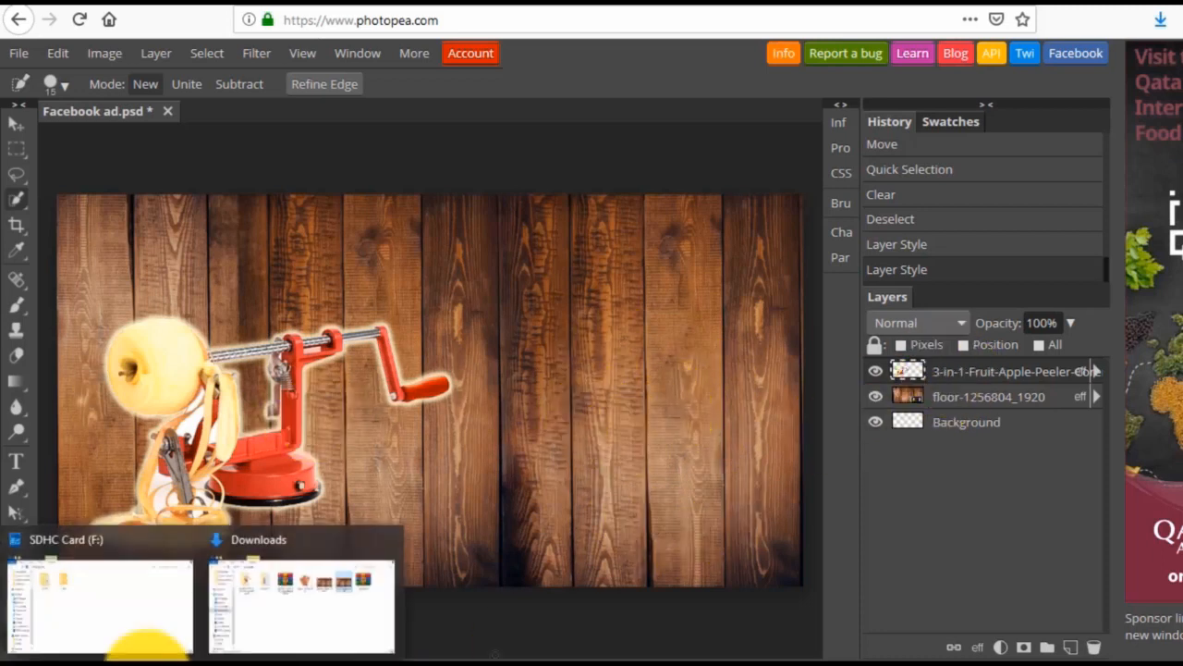
left_click(267, 634)
left_click(730, 532)
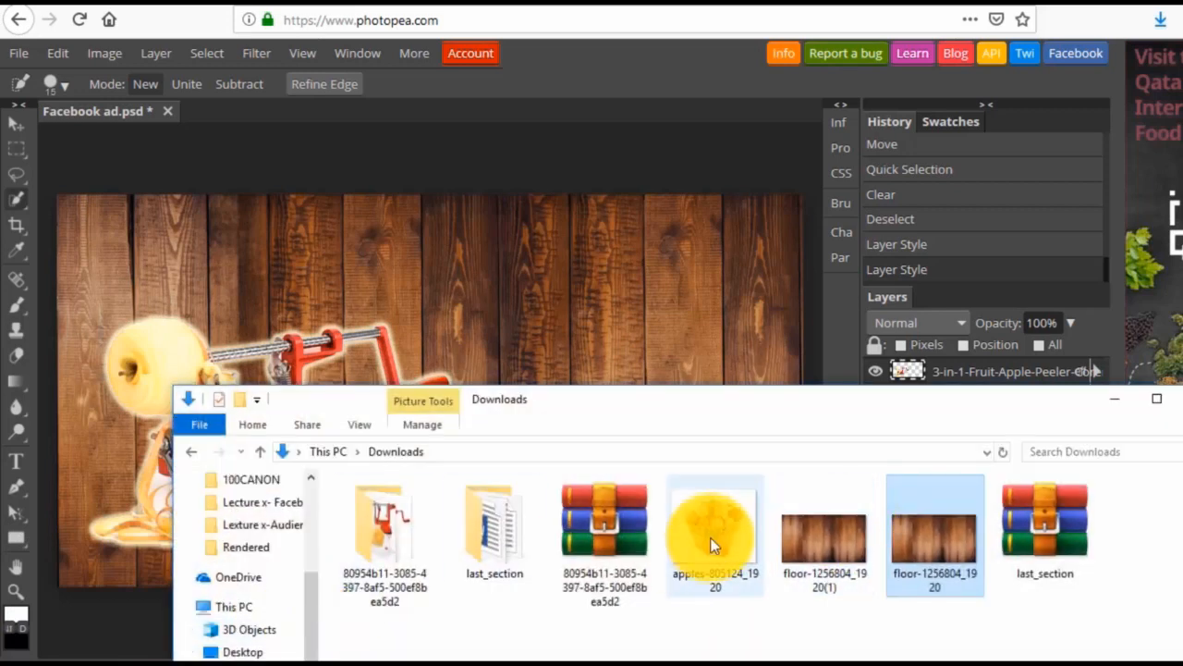
left_click_drag(714, 522, 659, 330)
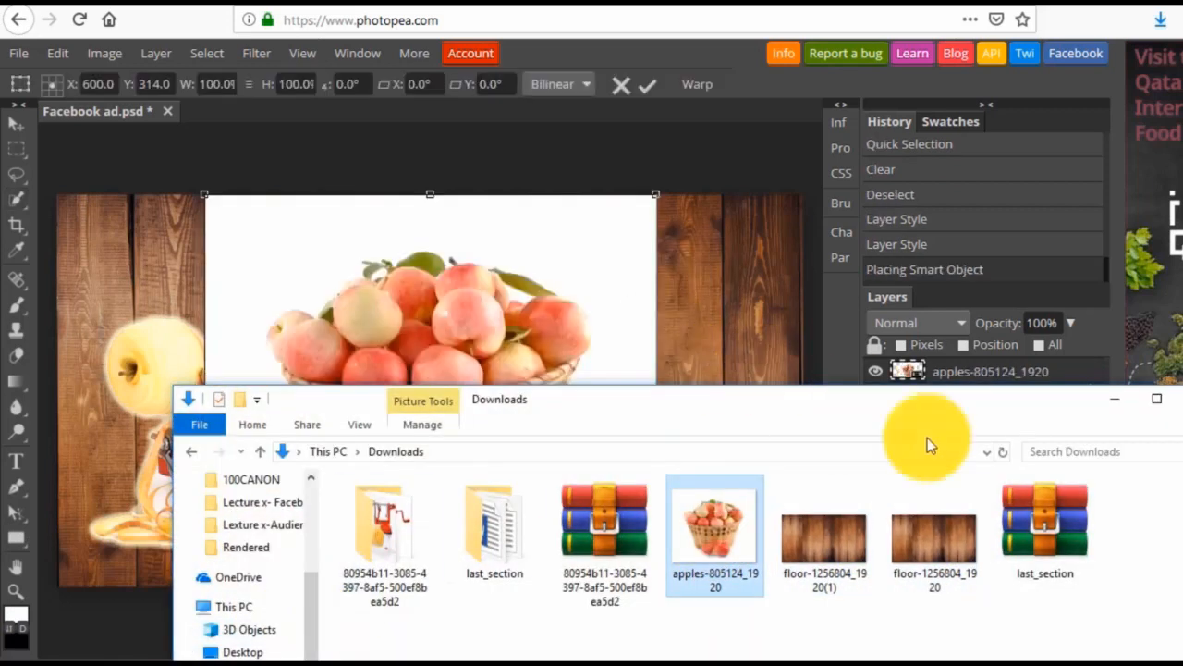
left_click(1122, 403)
left_click_drag(441, 318, 549, 322)
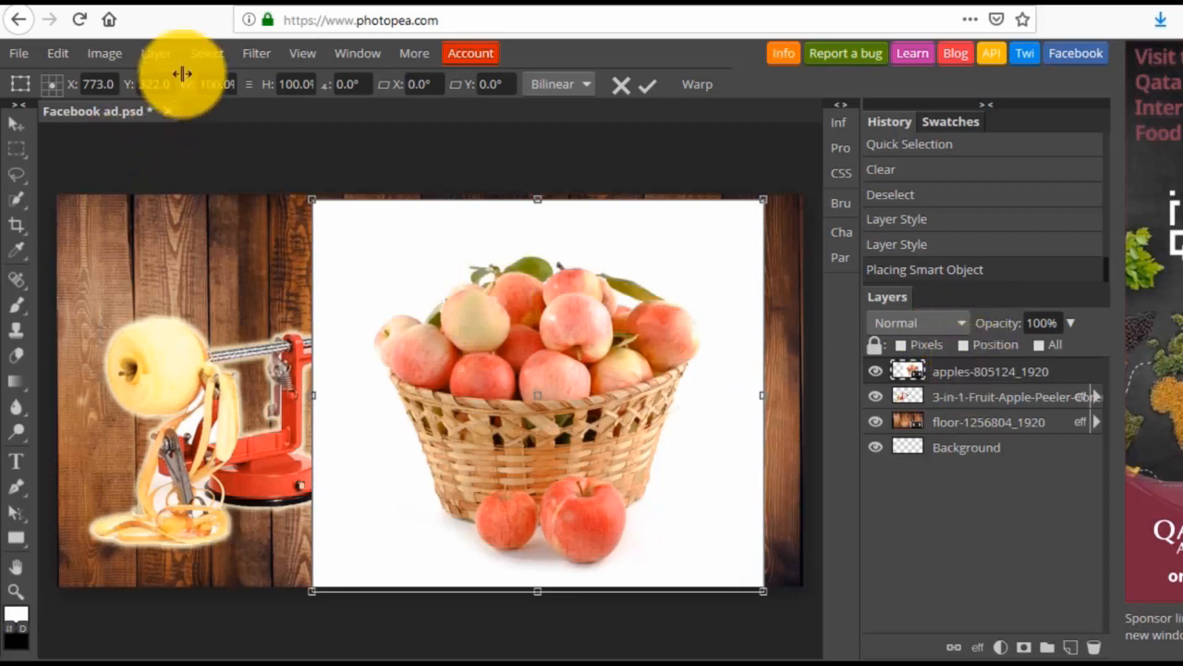
left_click(159, 53)
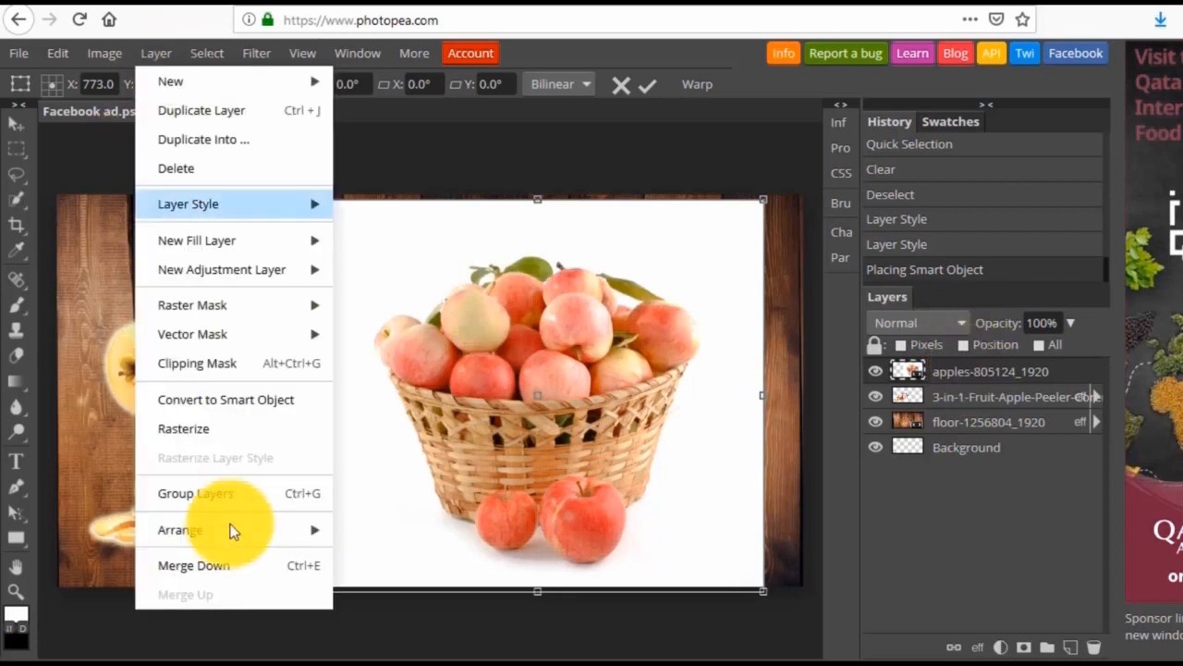
left_click(222, 438)
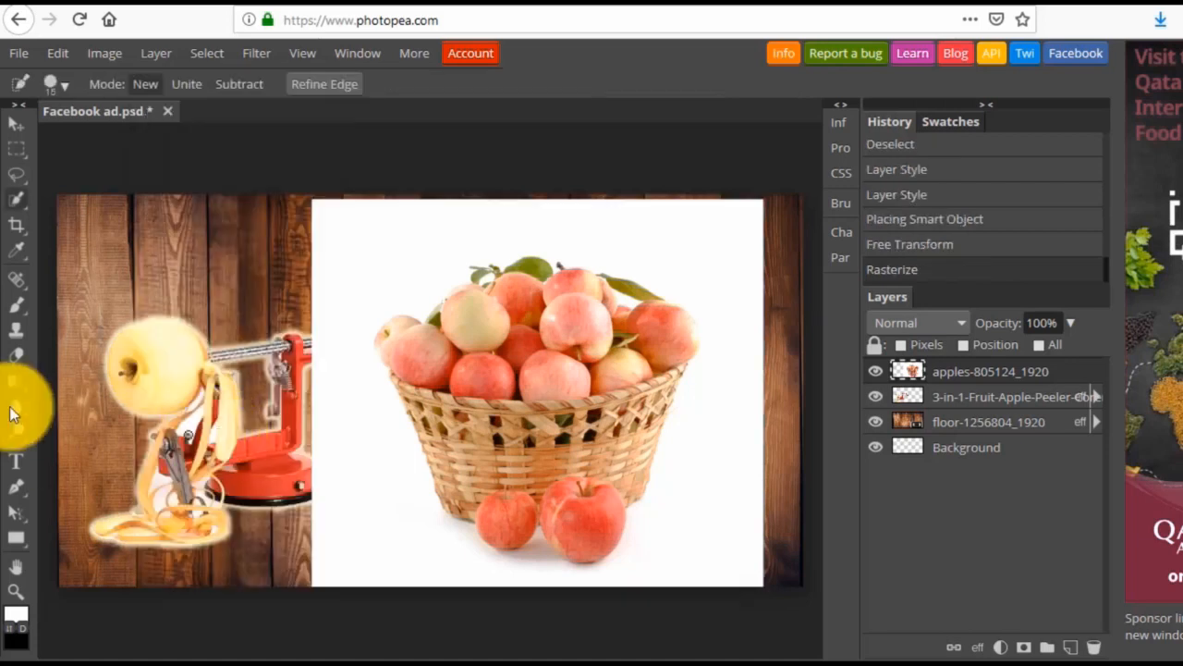
Erase the white background around the apple basket and the pale shadow beneath it using Magic Wand selections at tolerance 10.
mouse_move(19, 200)
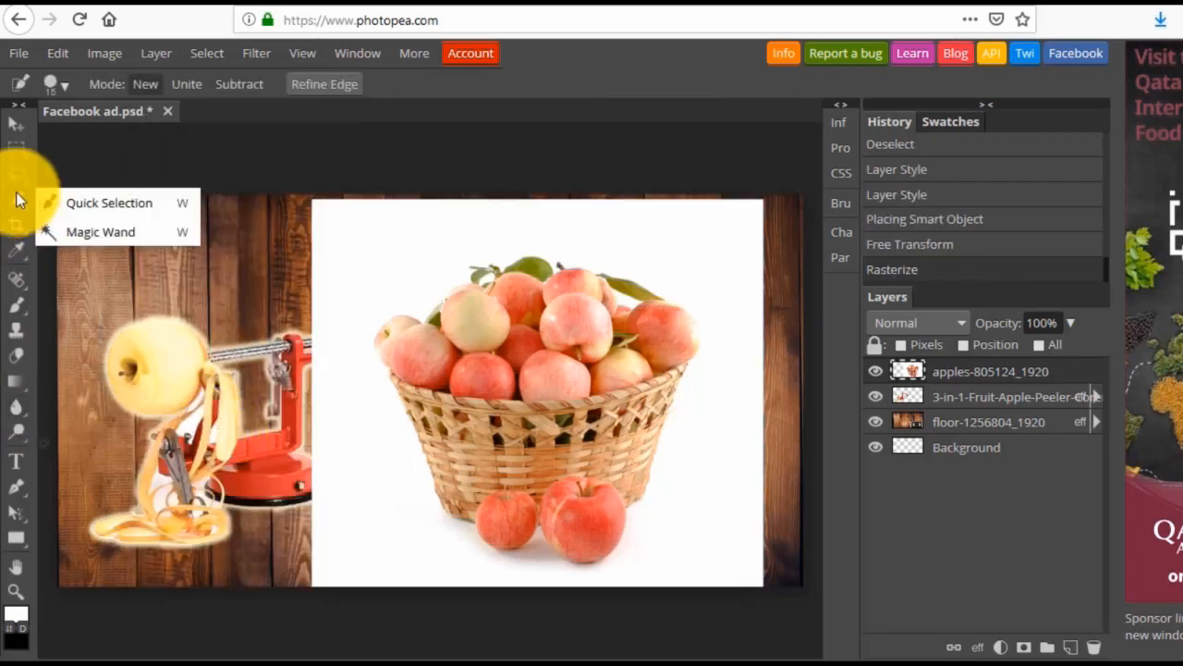
left_click(78, 232)
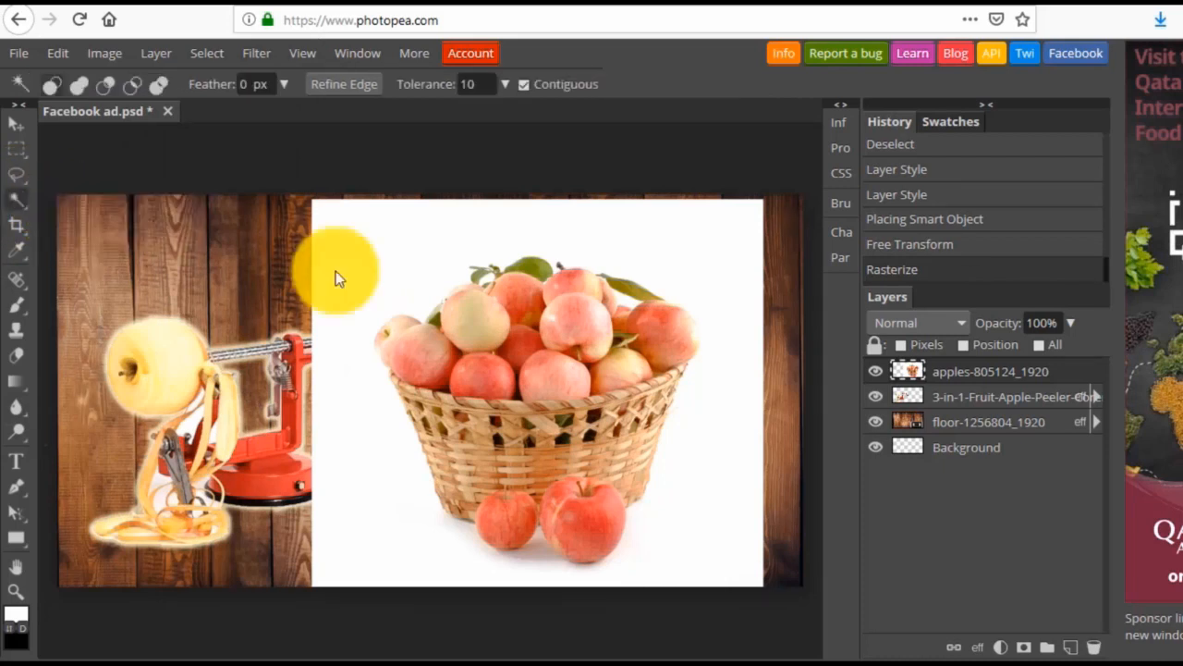
left_click(457, 251)
key("Delete")
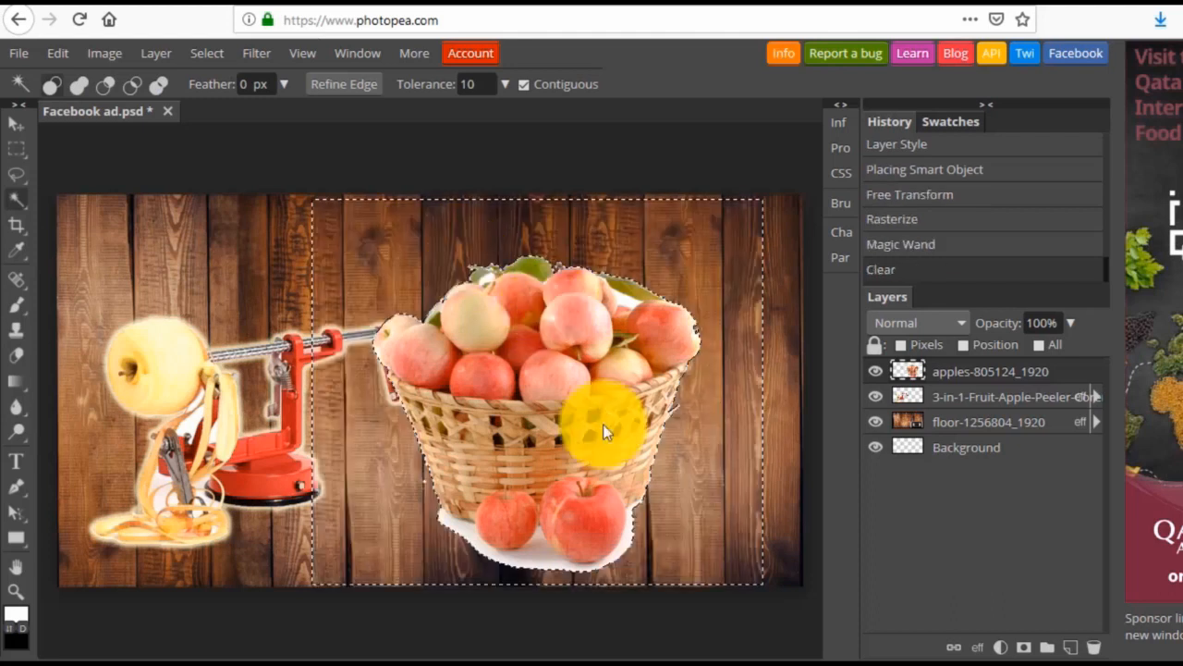
left_click(542, 557)
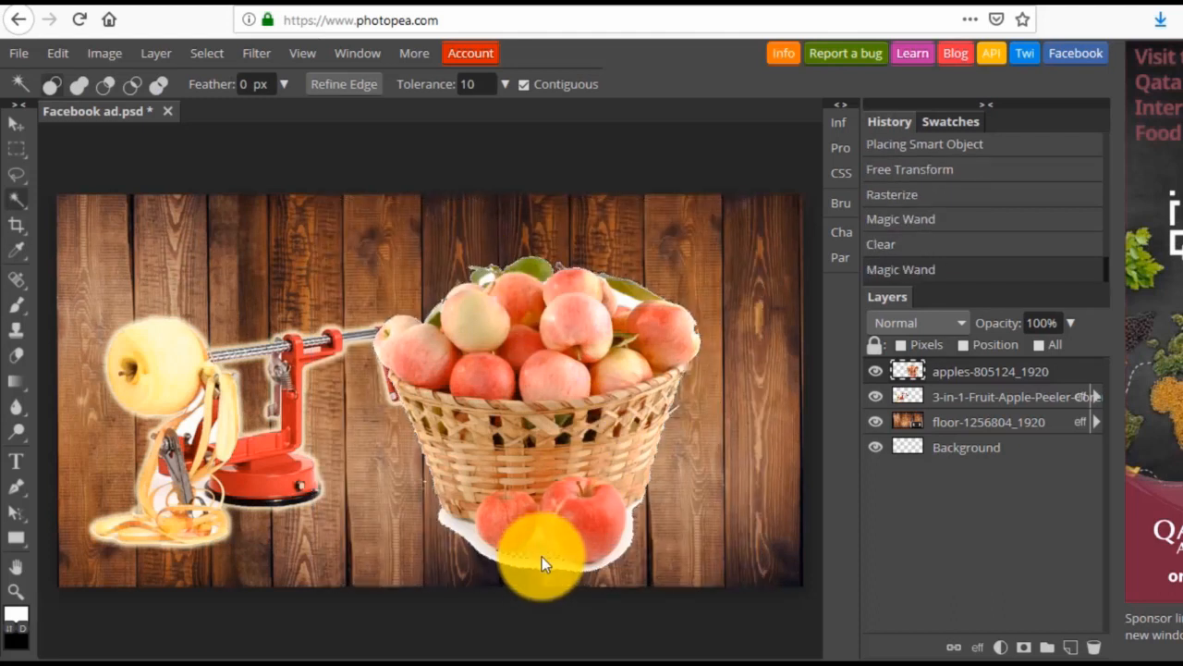
key("Delete")
left_click(447, 516)
key("Delete")
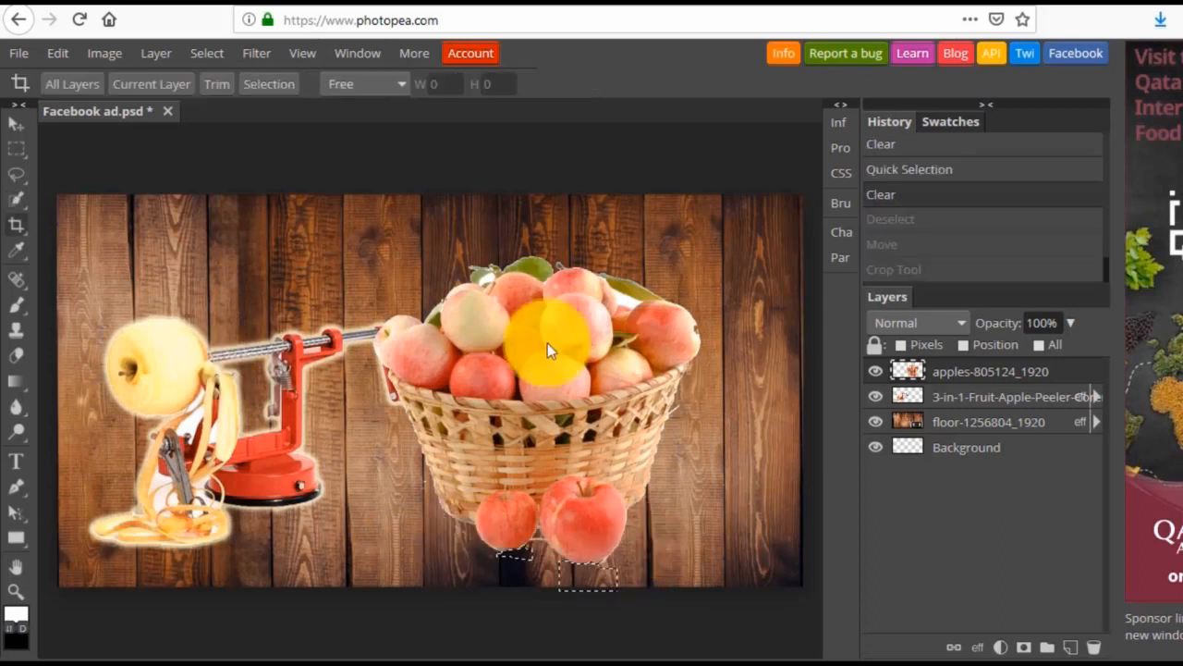
Deselect the erased area beneath the apples and move the basket layer slightly up and to the right.
left_click(16, 125)
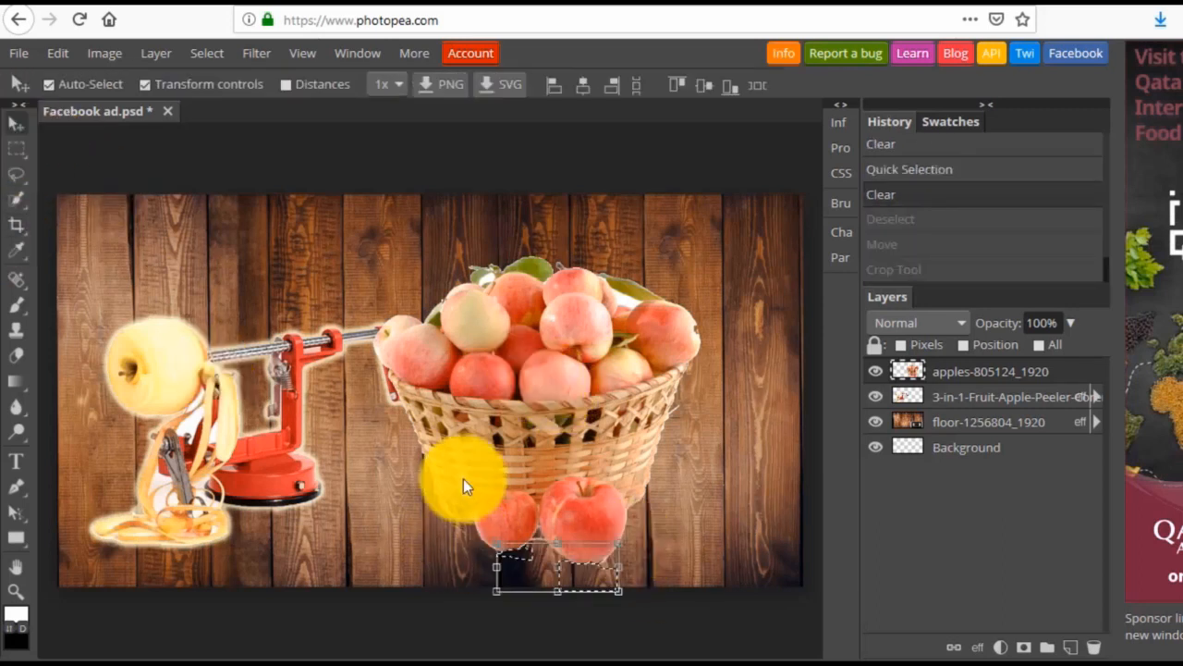
left_click_drag(469, 419, 518, 404)
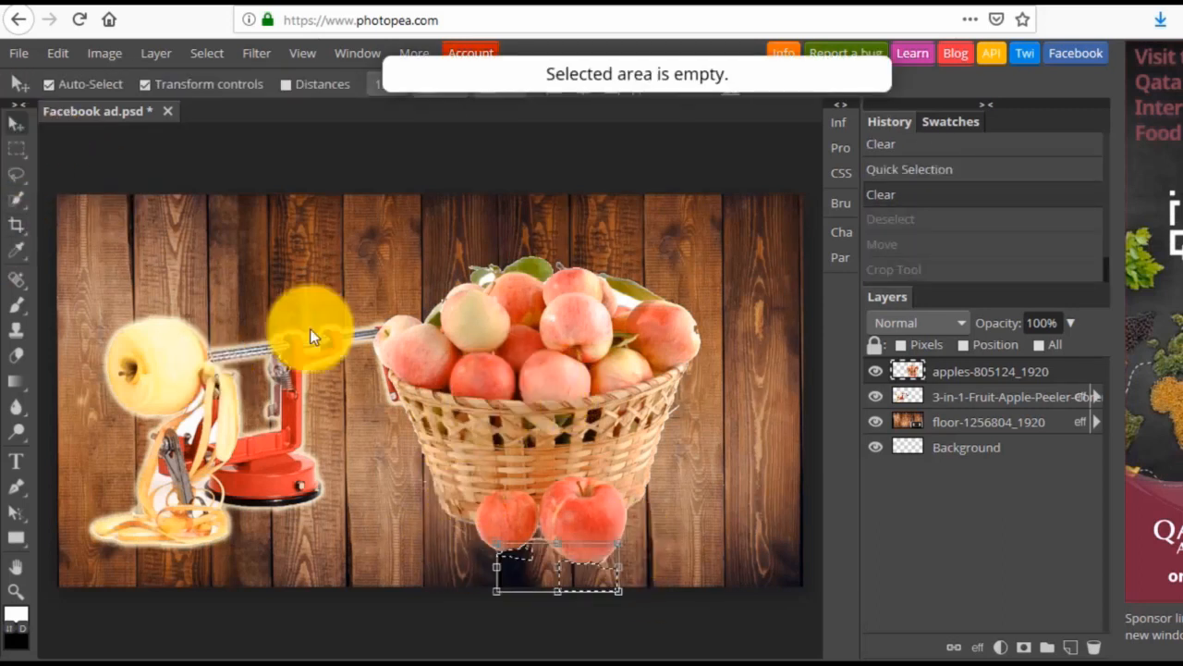
left_click(202, 52)
left_click(221, 109)
left_click_drag(575, 535, 495, 398)
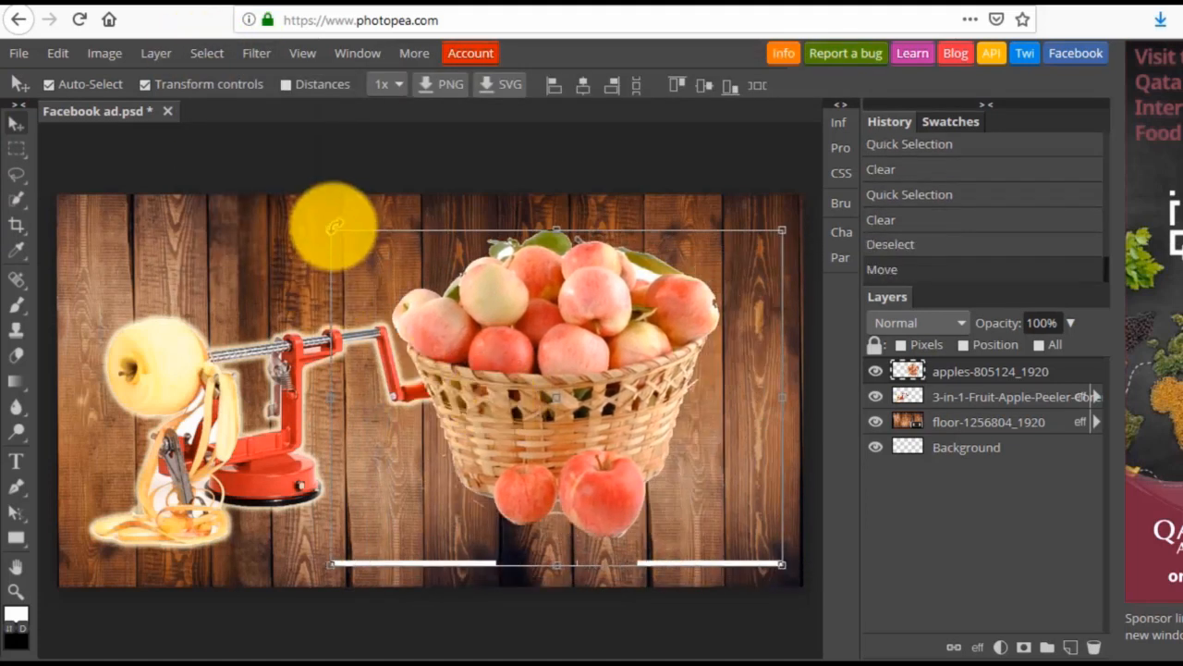
Scale the apple basket to about 88% by 82% and position it in the lower right of the canvas, beside the peeler.
left_click_drag(330, 230, 496, 400)
mouse_move(574, 476)
left_mouse_down()
mouse_move(573, 490)
mouse_move(589, 491)
left_mouse_up()
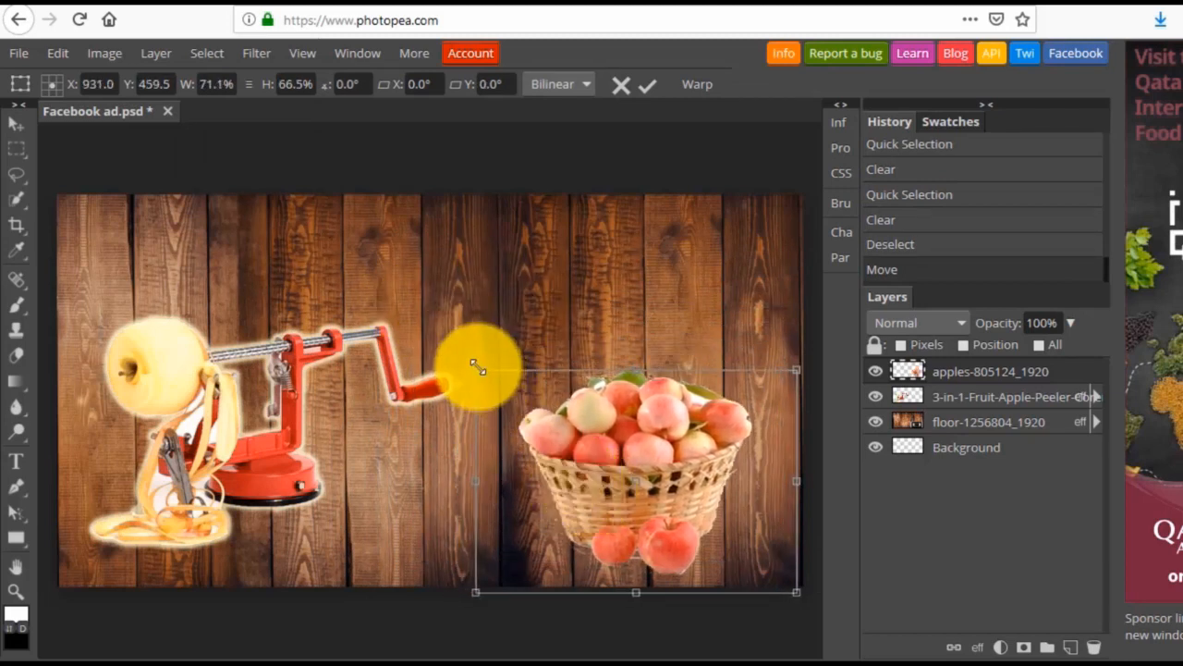
left_click_drag(475, 368, 439, 360)
left_click_drag(657, 460, 655, 453)
left_click_drag(556, 433, 572, 446)
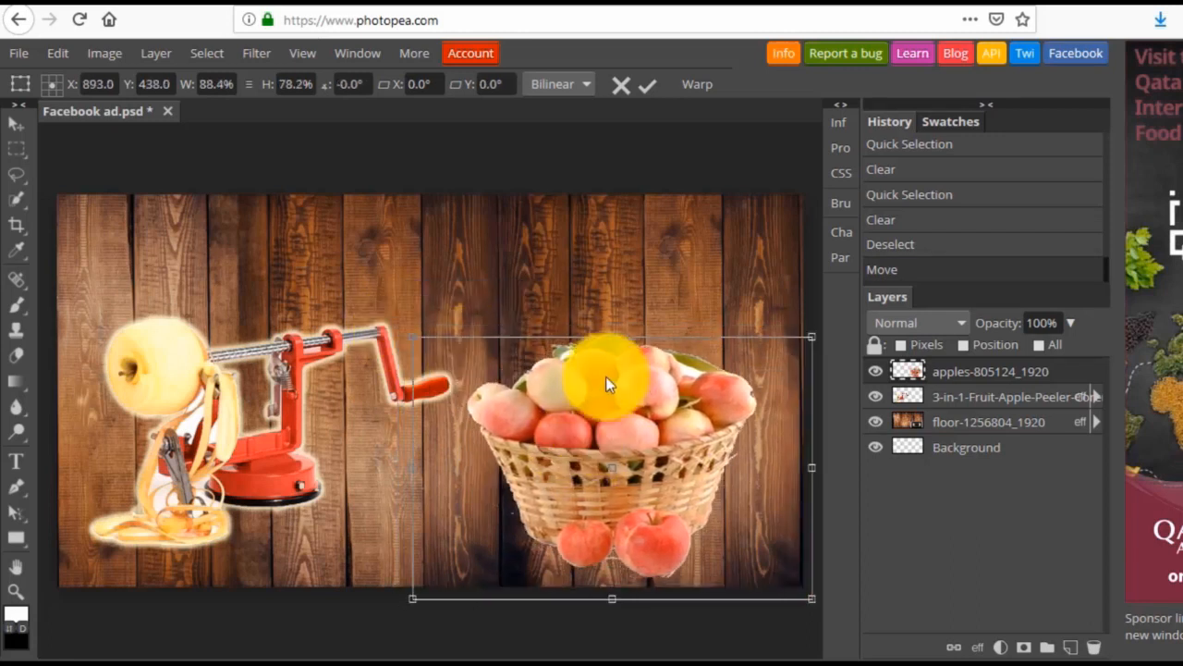
left_click_drag(610, 336, 613, 317)
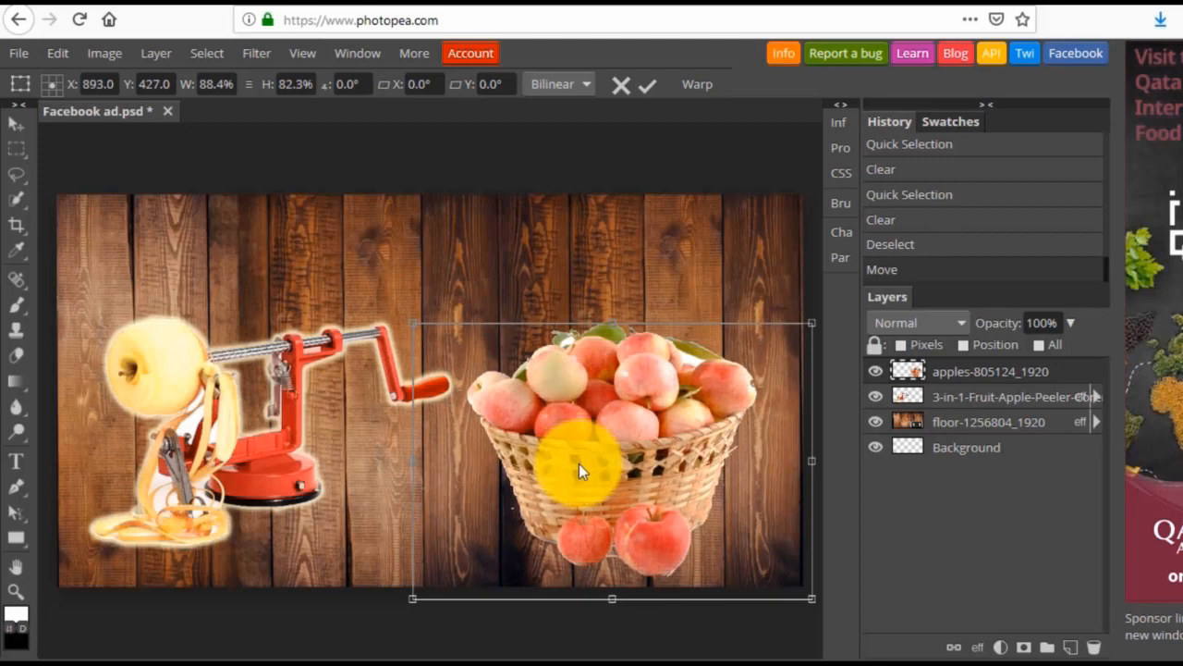
left_click_drag(579, 463, 581, 465)
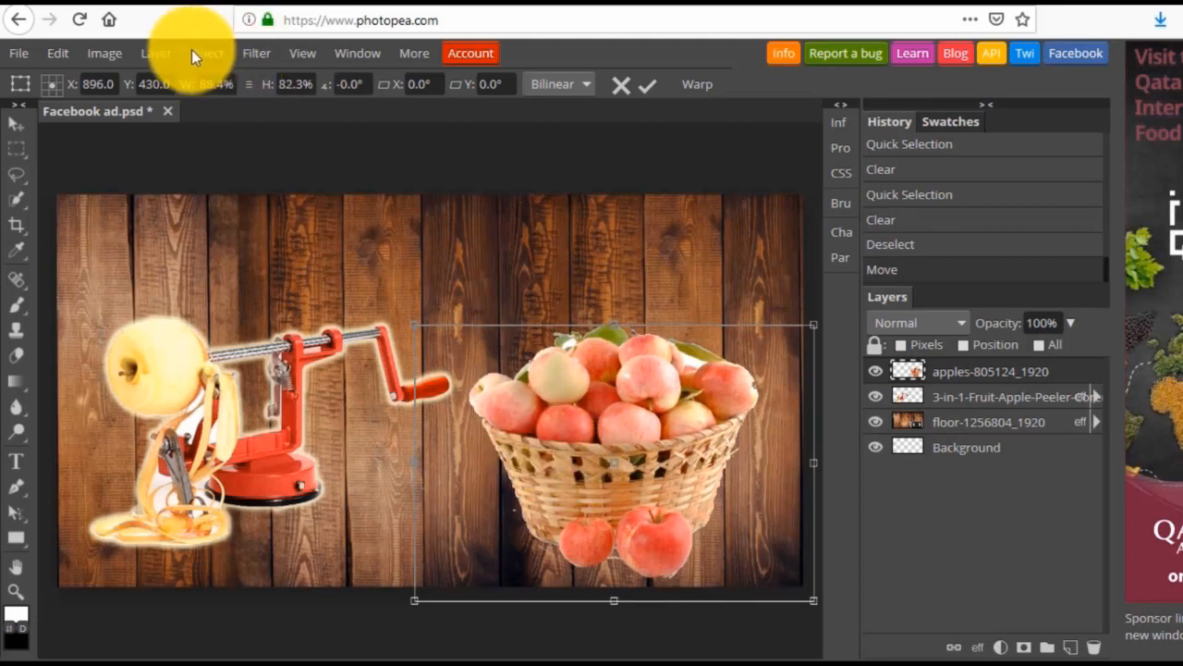
Convert the apple basket layer to a smart object and give it an Outer Glow with 71% opacity, 9% noise, 23% spread, 12 px size, 10% jitter.
left_click(158, 52)
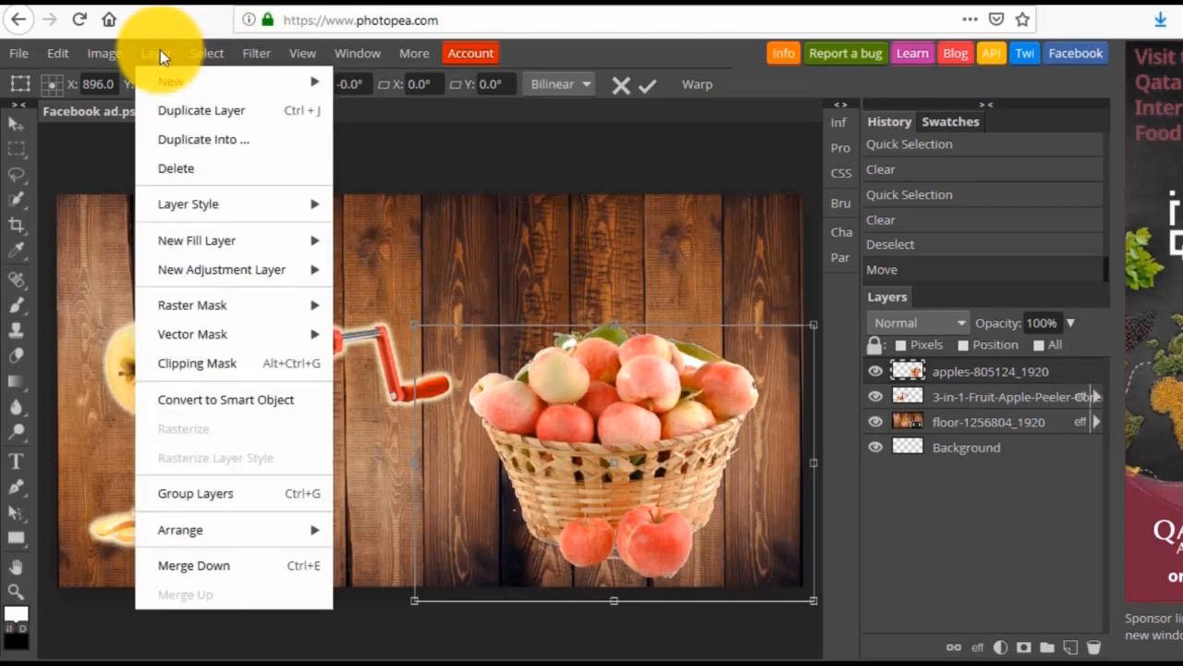
left_click(222, 399)
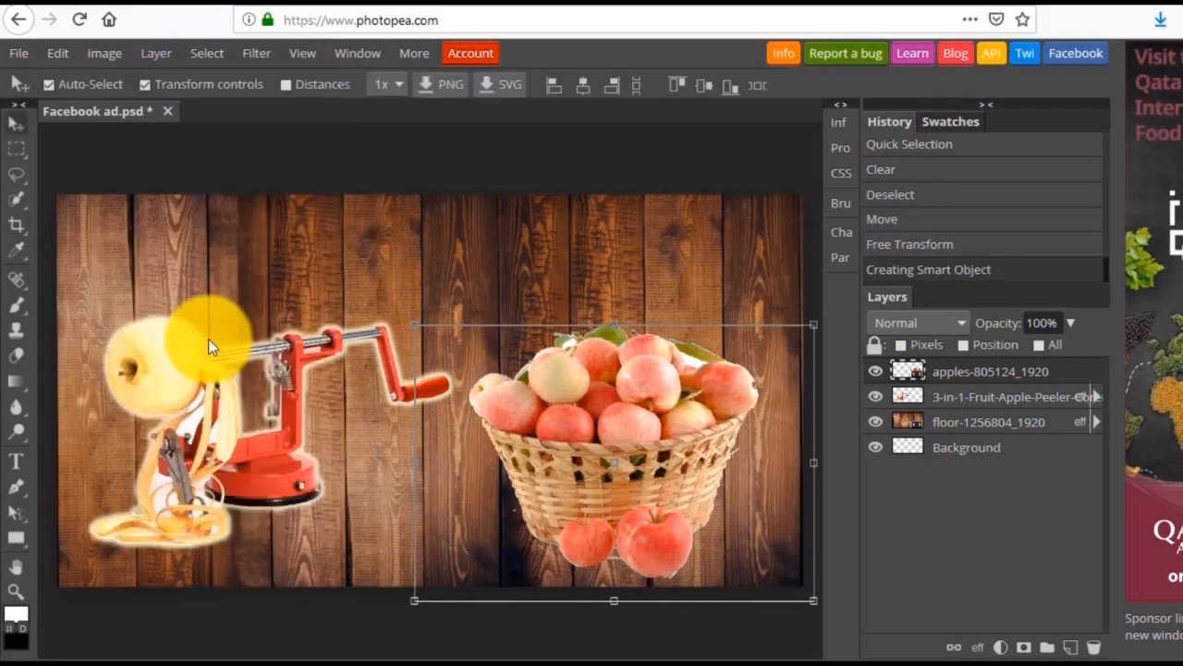
left_click(158, 53)
mouse_move(194, 199)
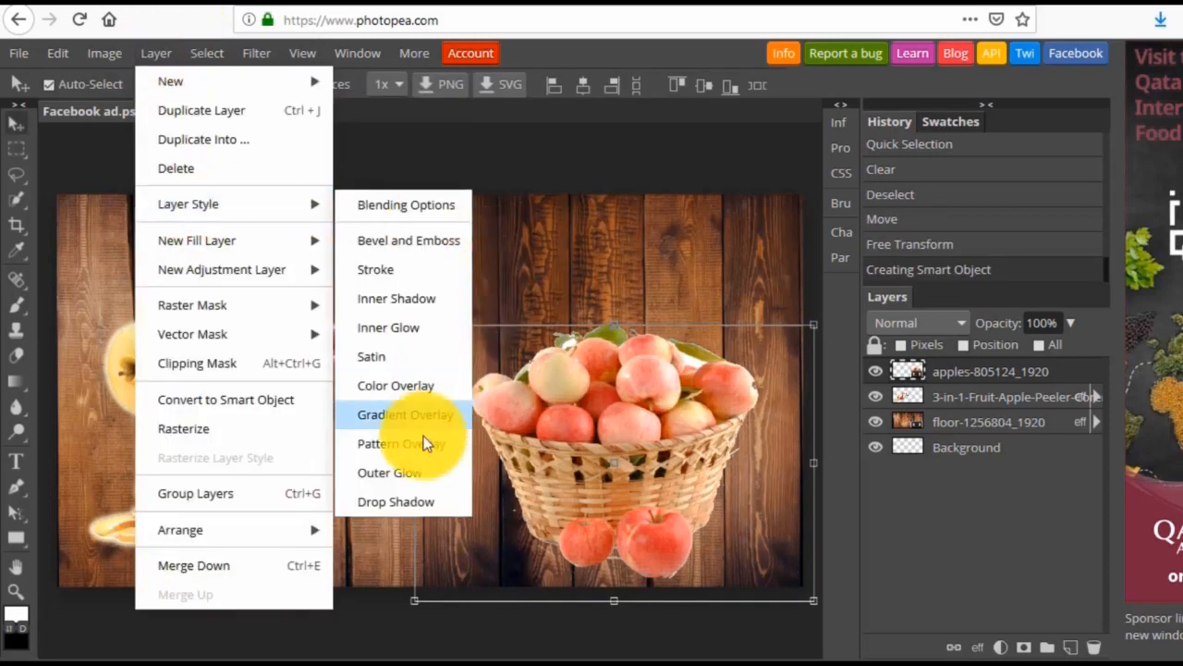
left_click(398, 472)
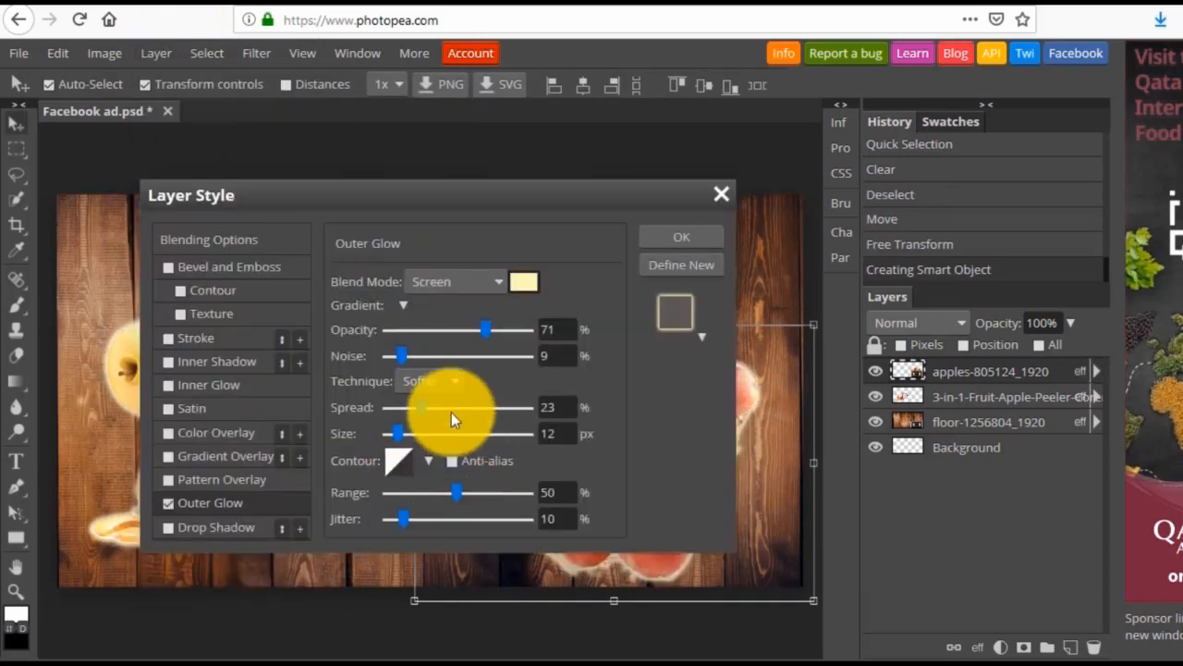
left_click(675, 238)
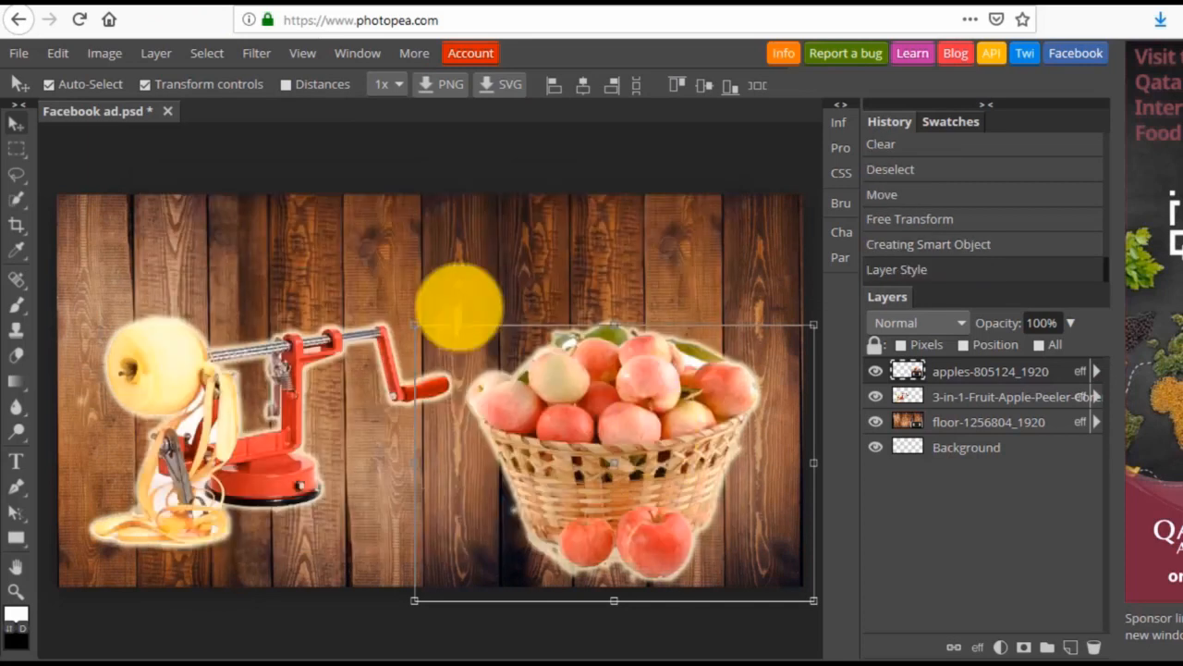
Enlarge the apple basket to about 108% by 111% and swap positions, placing the basket on the left half and the peeler on the right.
left_click_drag(415, 329, 382, 294)
left_click_drag(598, 447, 224, 544)
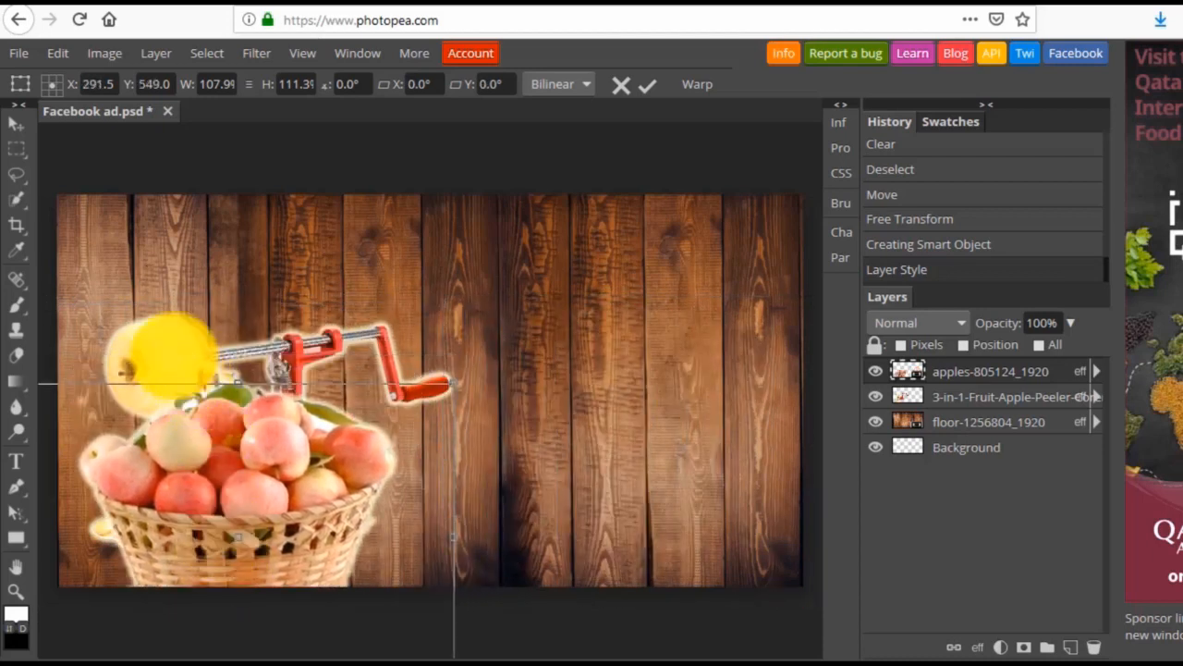
left_click(229, 346)
left_click_drag(165, 351, 506, 343)
left_click_drag(260, 514, 234, 435)
left_click(539, 609)
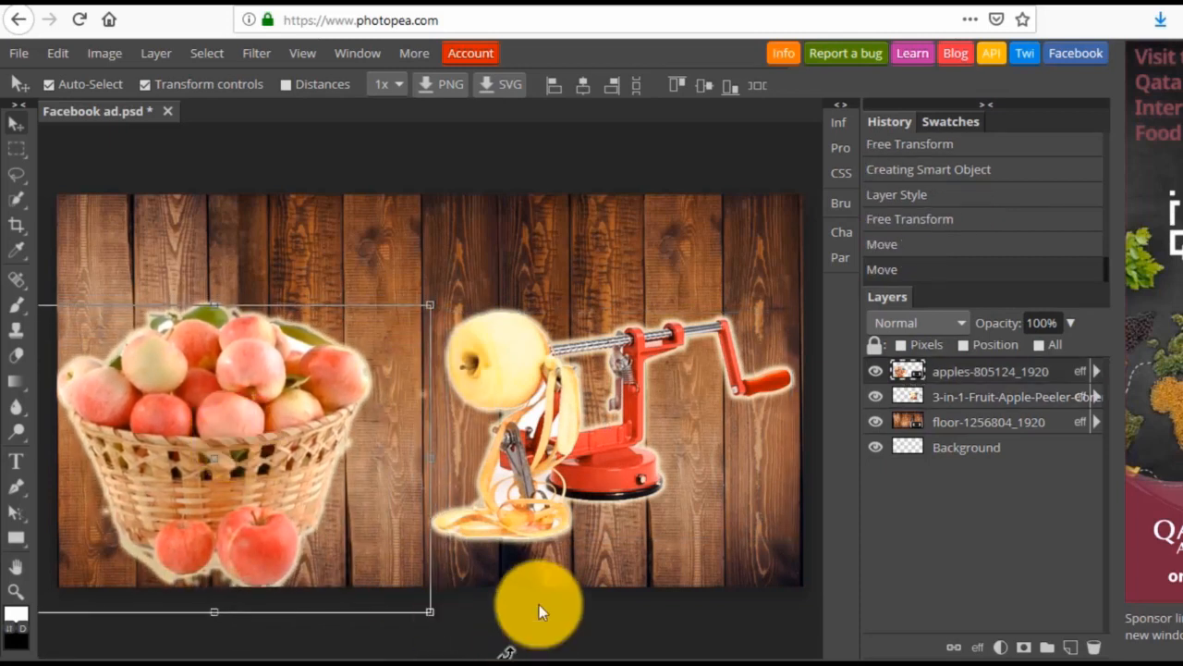
Scale the apple peeler up to about 113.5% by 115.3%, keeping it beside the basket.
left_click(528, 409)
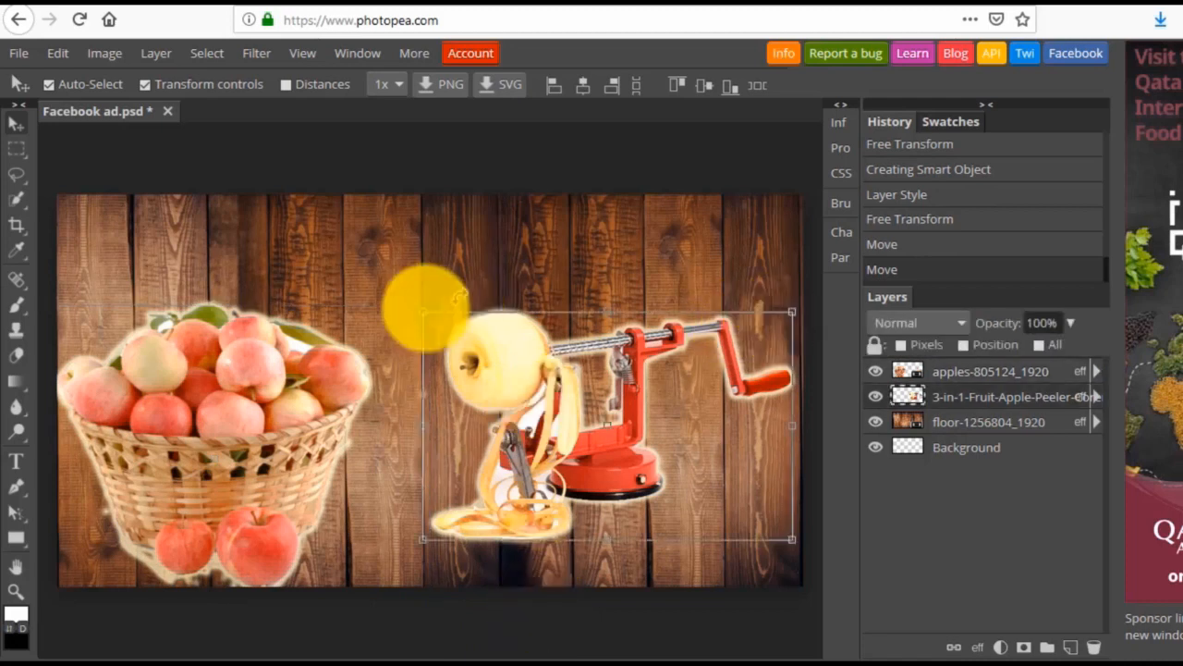
key("ctrl+t")
mouse_move(377, 294)
left_mouse_down()
mouse_move(356, 277)
mouse_move(372, 277)
left_mouse_up()
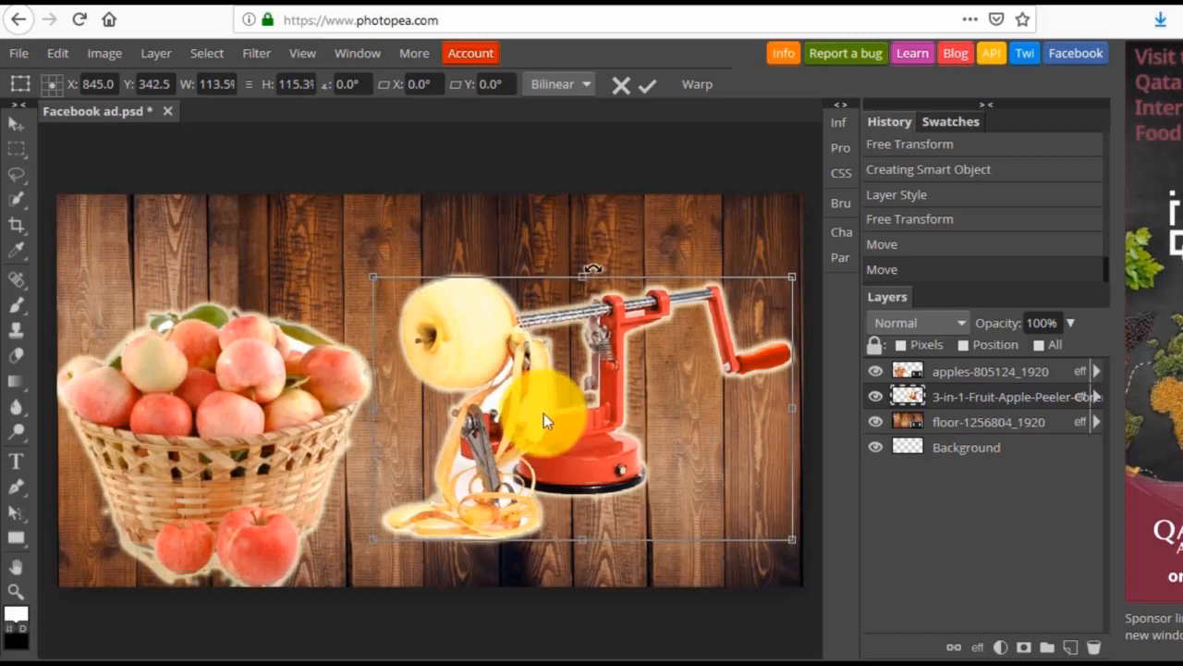
key("Return")
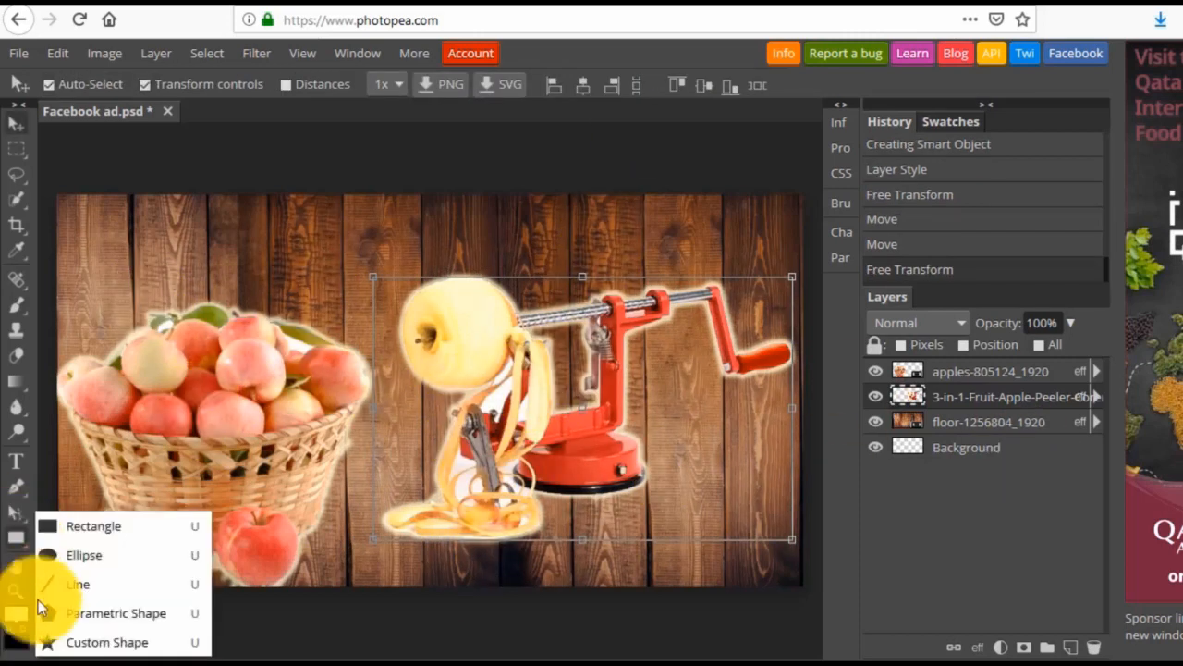
Draw a thin rectangle banner across the full width of the canvas along its upper edge.
mouse_move(21, 543)
left_click(76, 525)
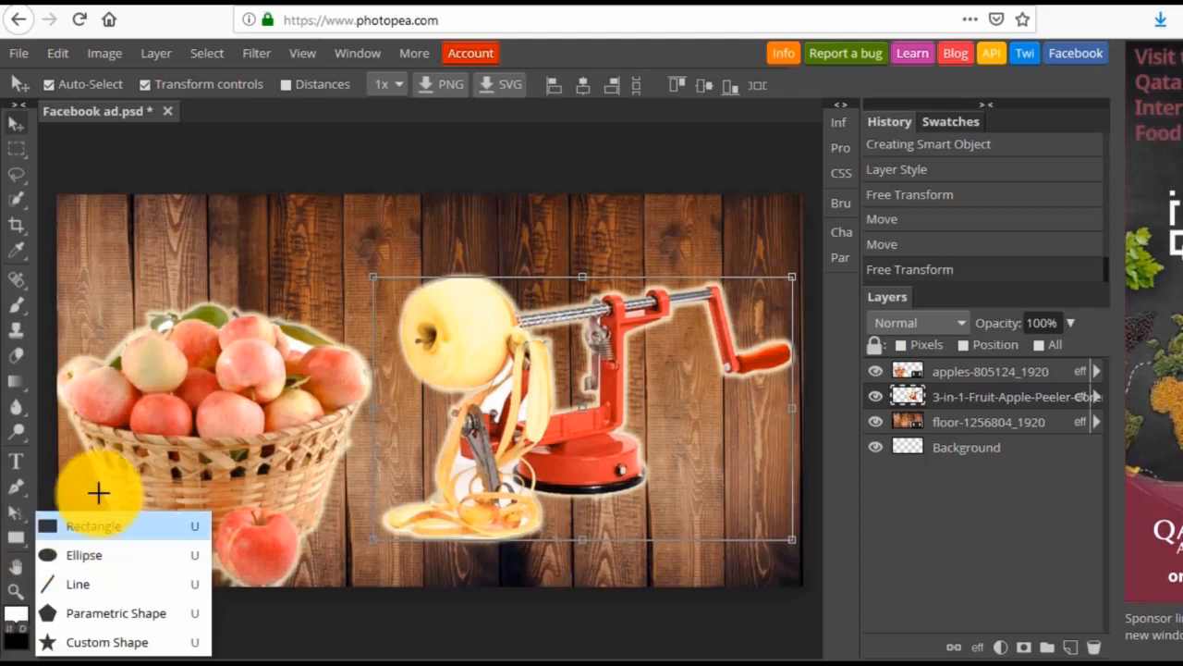
left_click_drag(57, 194, 794, 243)
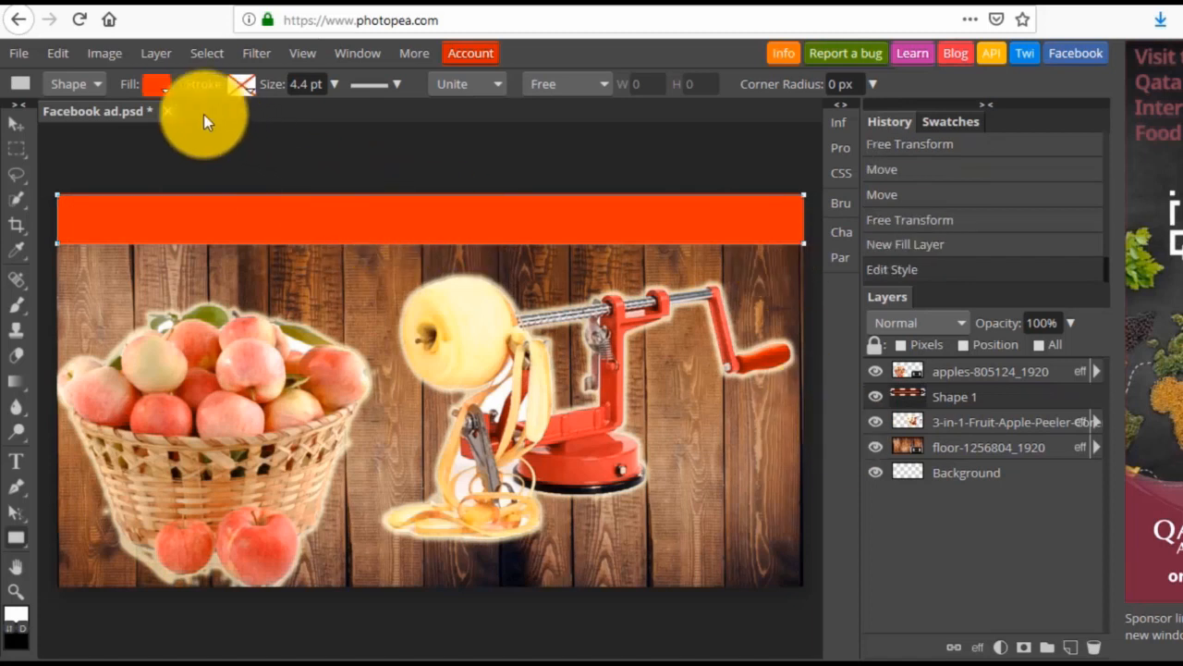
Set the banner rectangle's fill colour to orange ff6100.
left_click(157, 85)
left_click(172, 164)
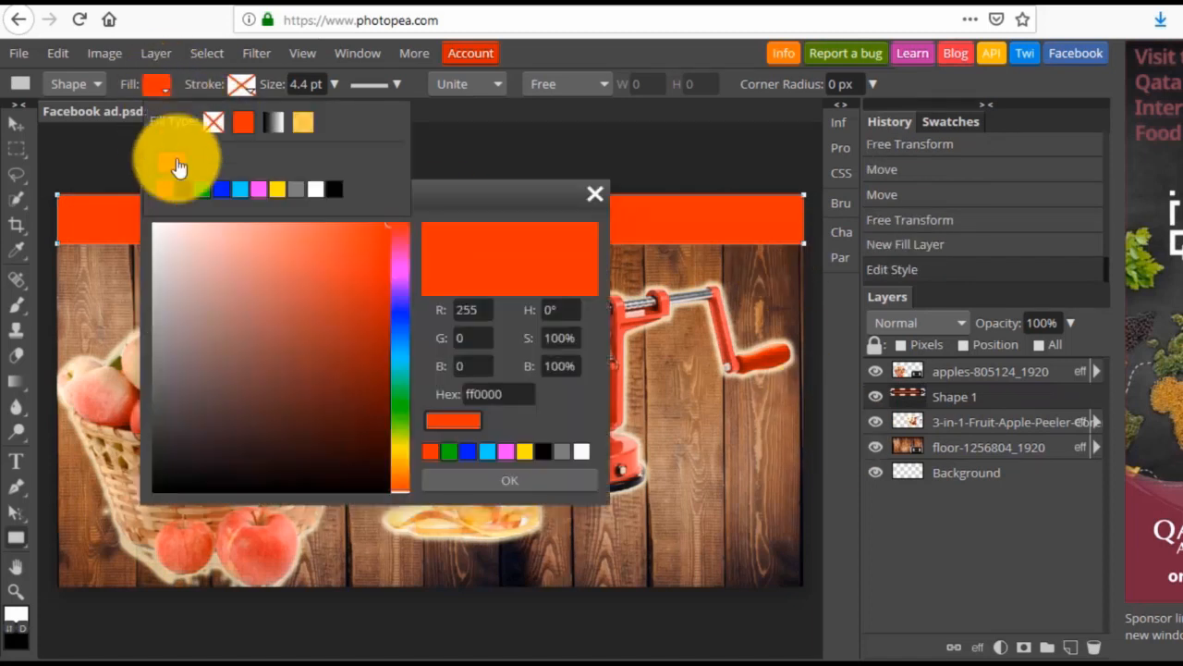
left_click(398, 454)
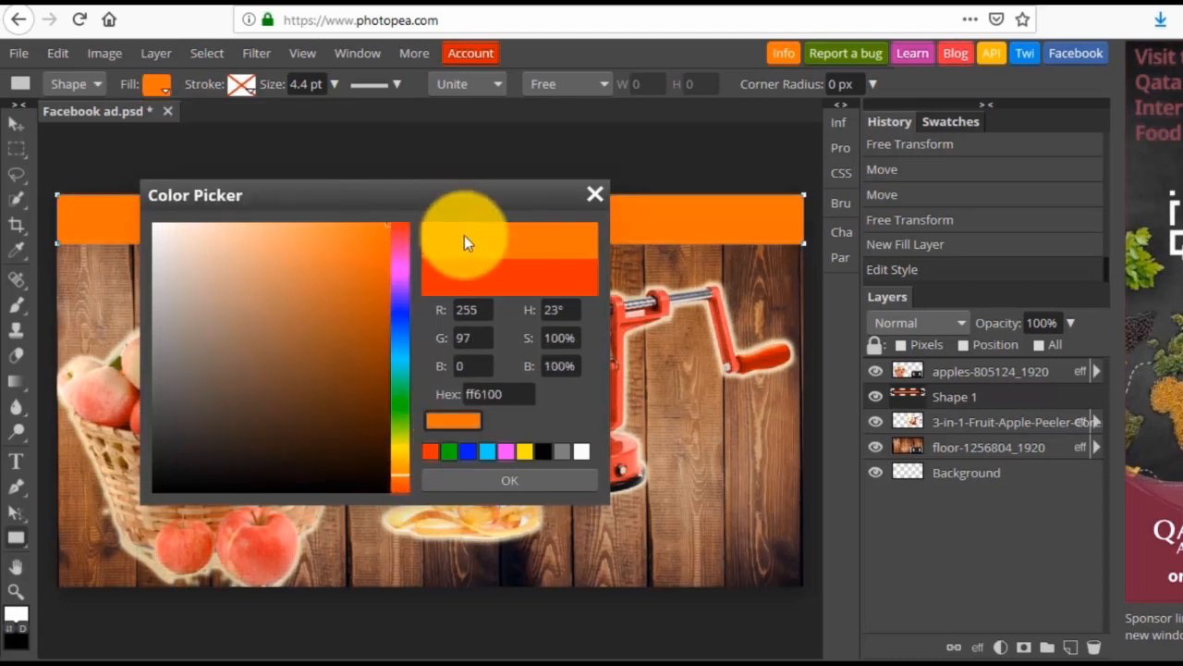
left_click(475, 483)
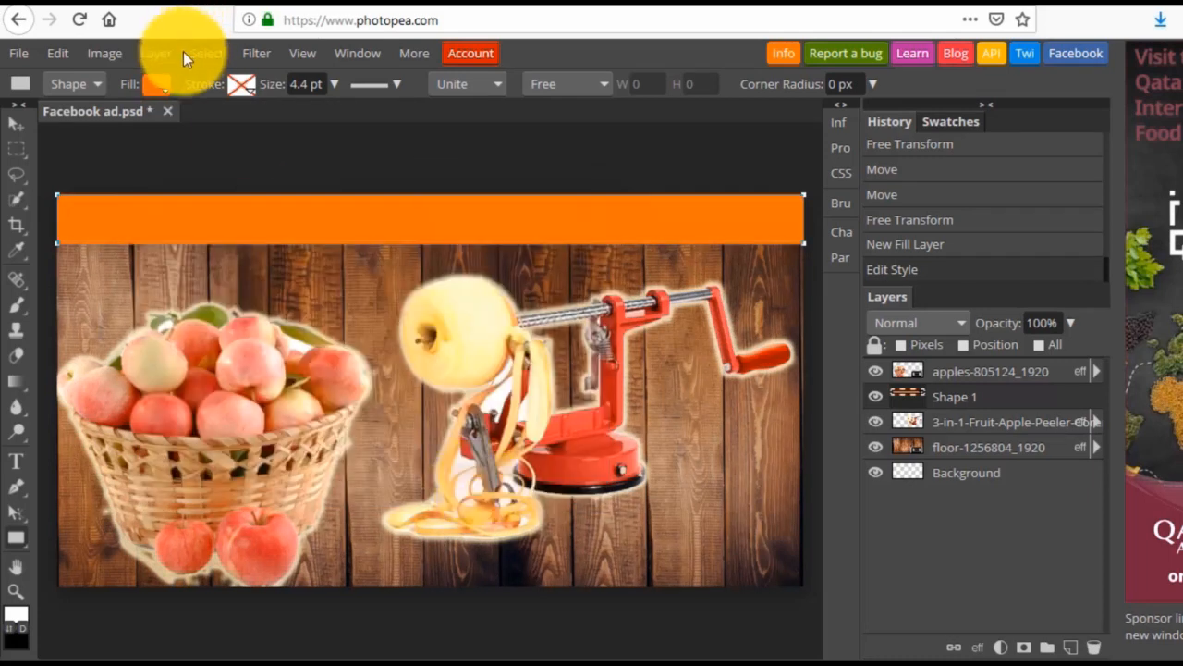
Change the banner rectangle's fill to a soft yellow-orange.
left_click(158, 85)
left_click(174, 169)
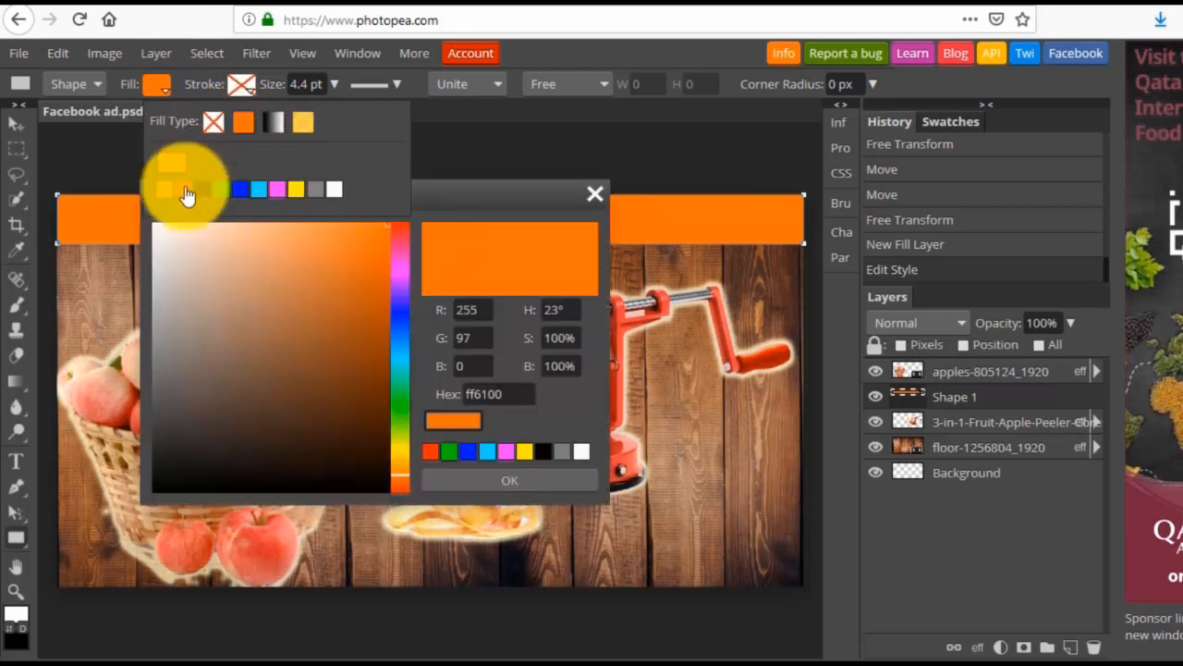
left_click(332, 232)
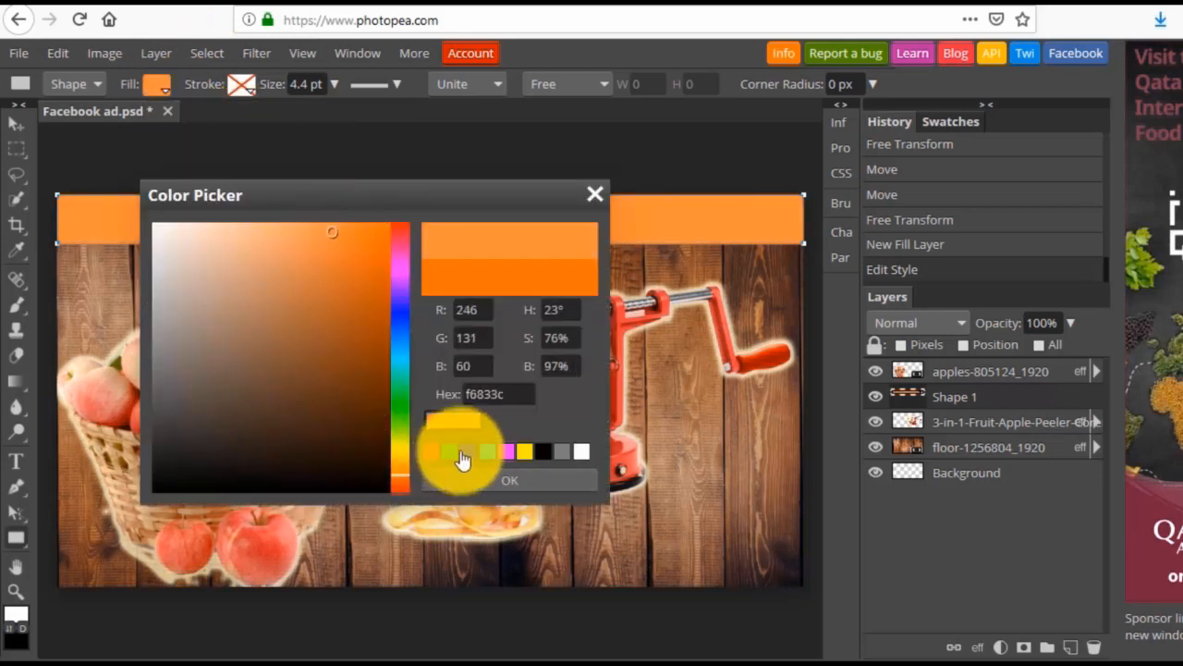
left_click(401, 453)
left_click_drag(400, 458, 405, 429)
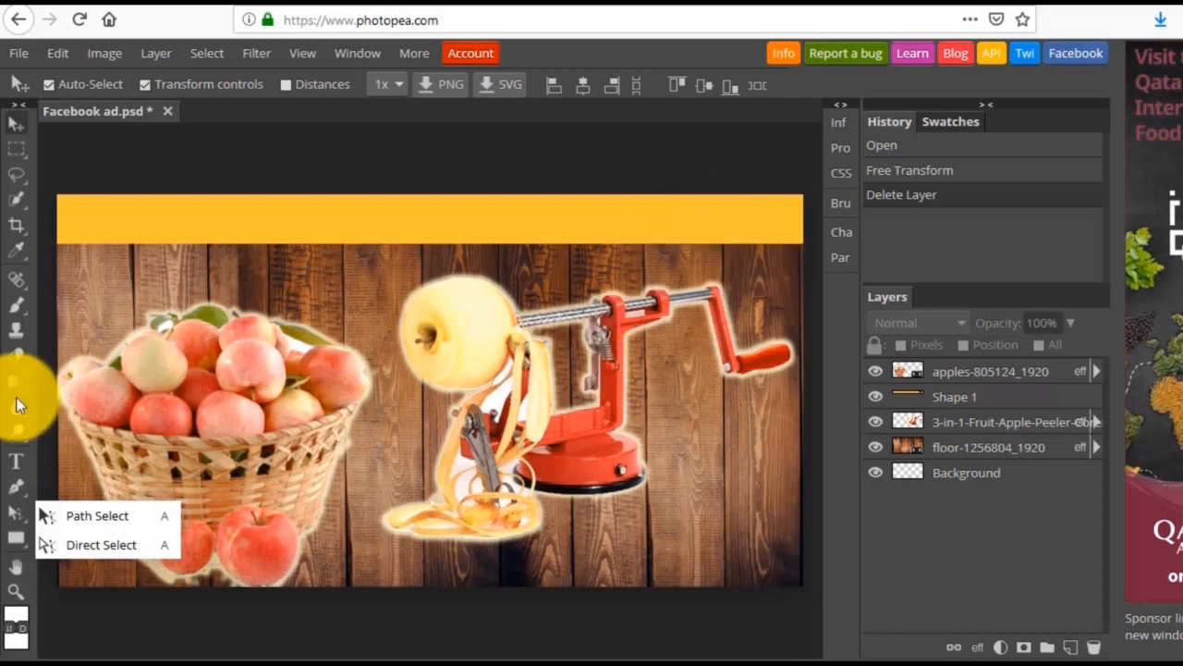
Add a text box in the middle of the yellow-orange banner reading "FREE Shipping".
left_click(15, 460)
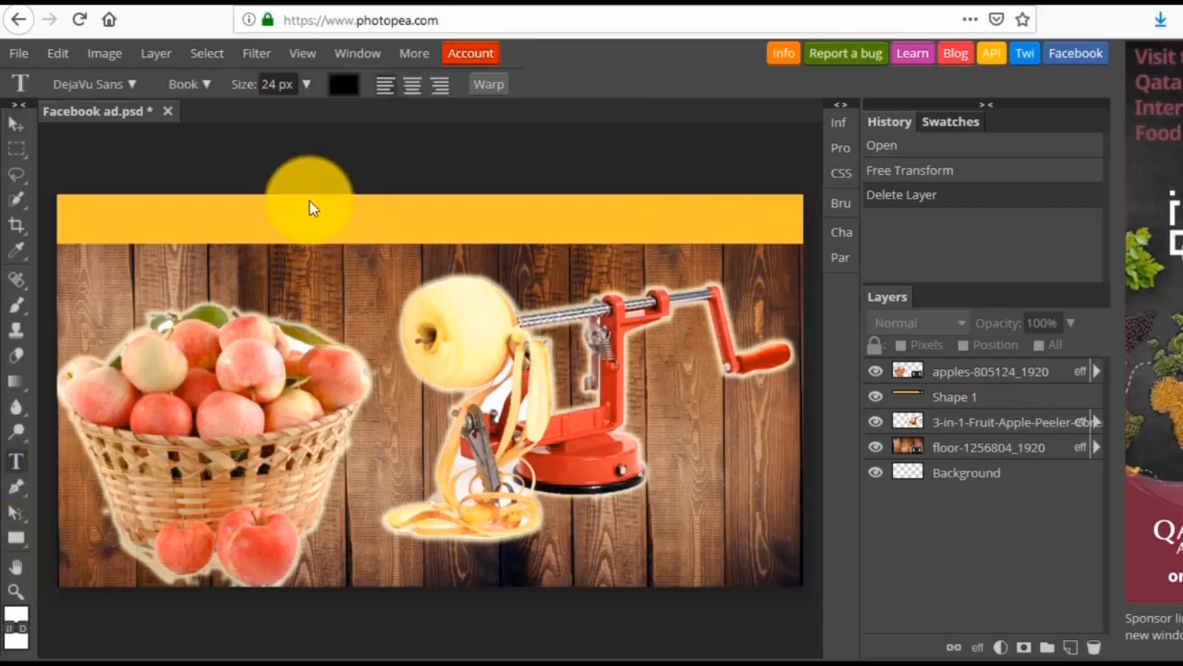
left_click_drag(307, 202, 520, 245)
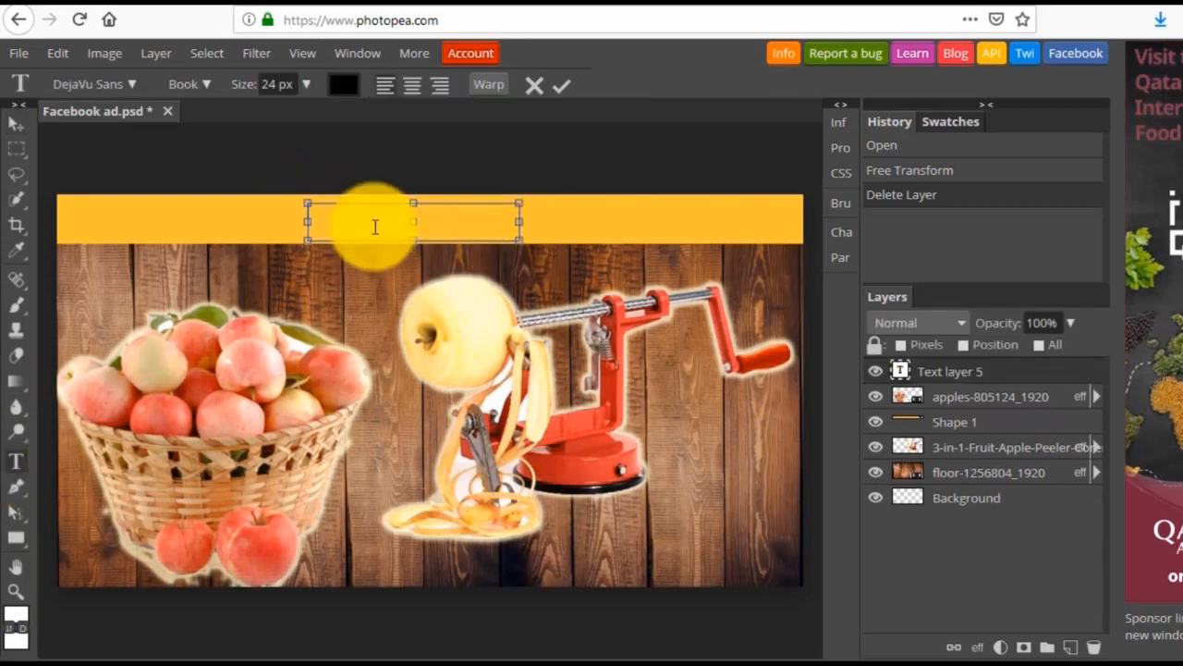
type("FREE Shipping")
Make the "FREE Shipping" text white and enlarge it to nearly fill the banner's height.
key("ctrl+a")
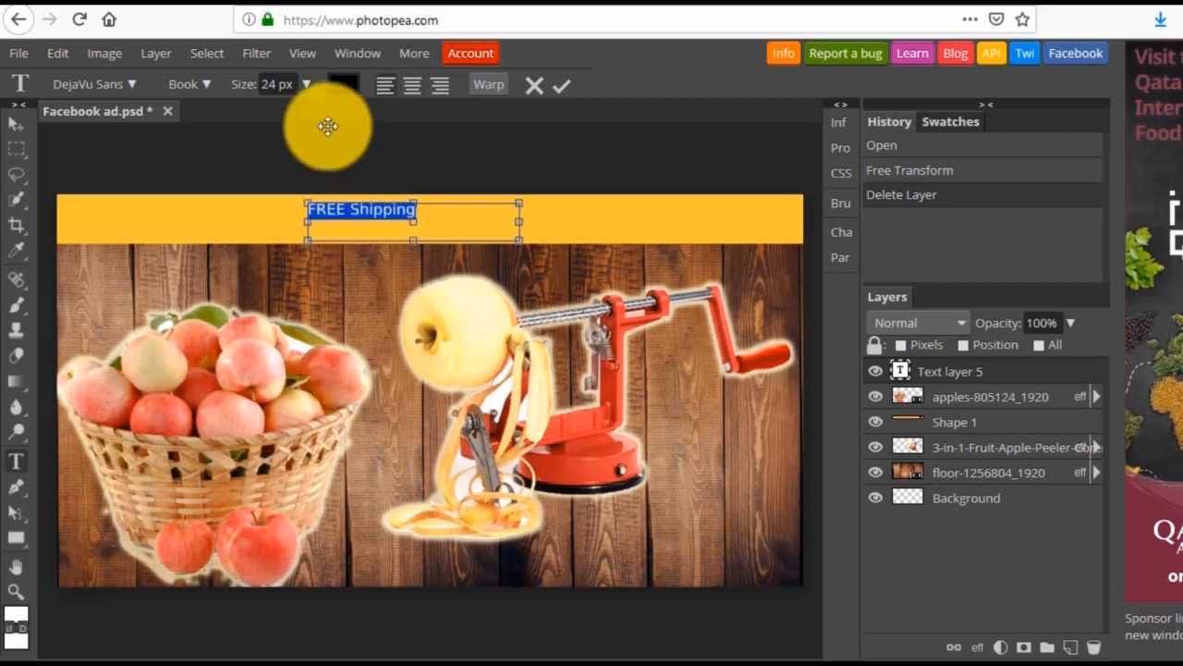
left_click(351, 93)
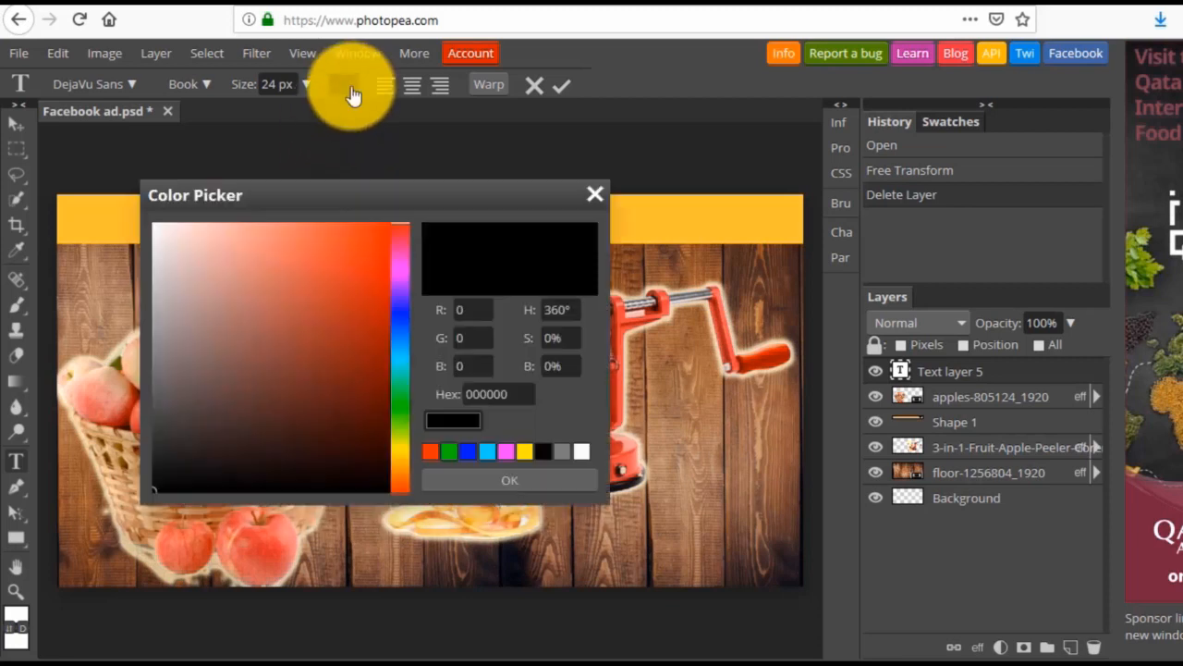
left_click(581, 452)
left_click(546, 483)
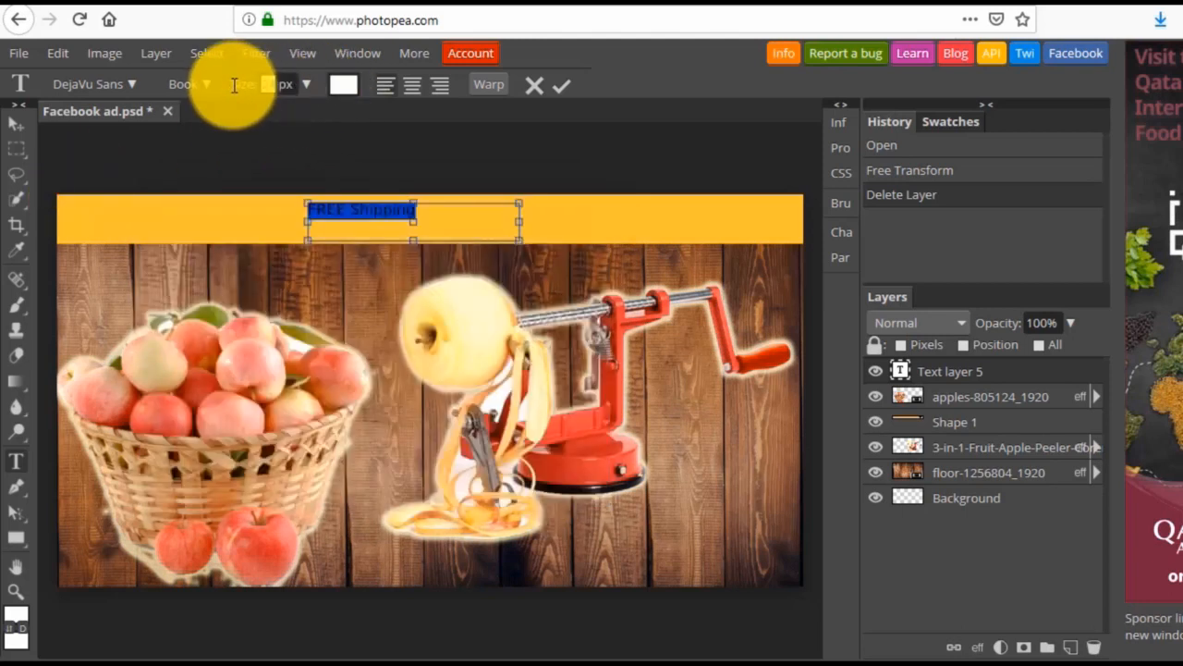
type("0")
key("Return")
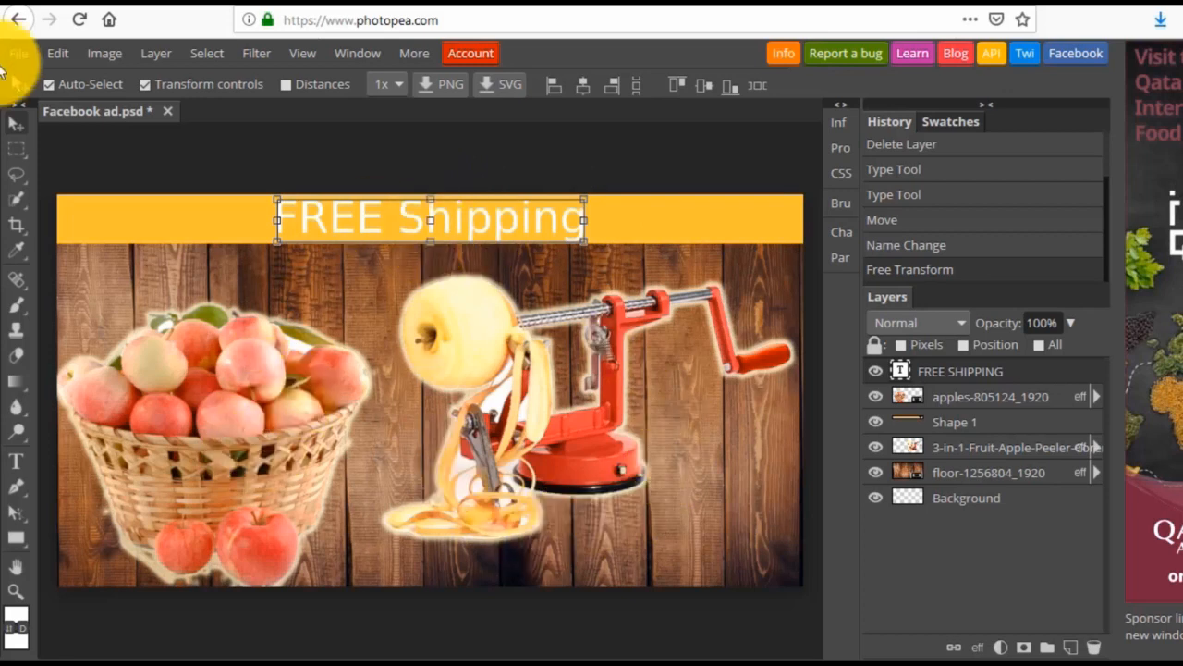
Save the ad as a PSD file to the computer and deselect the text layer.
left_click(16, 56)
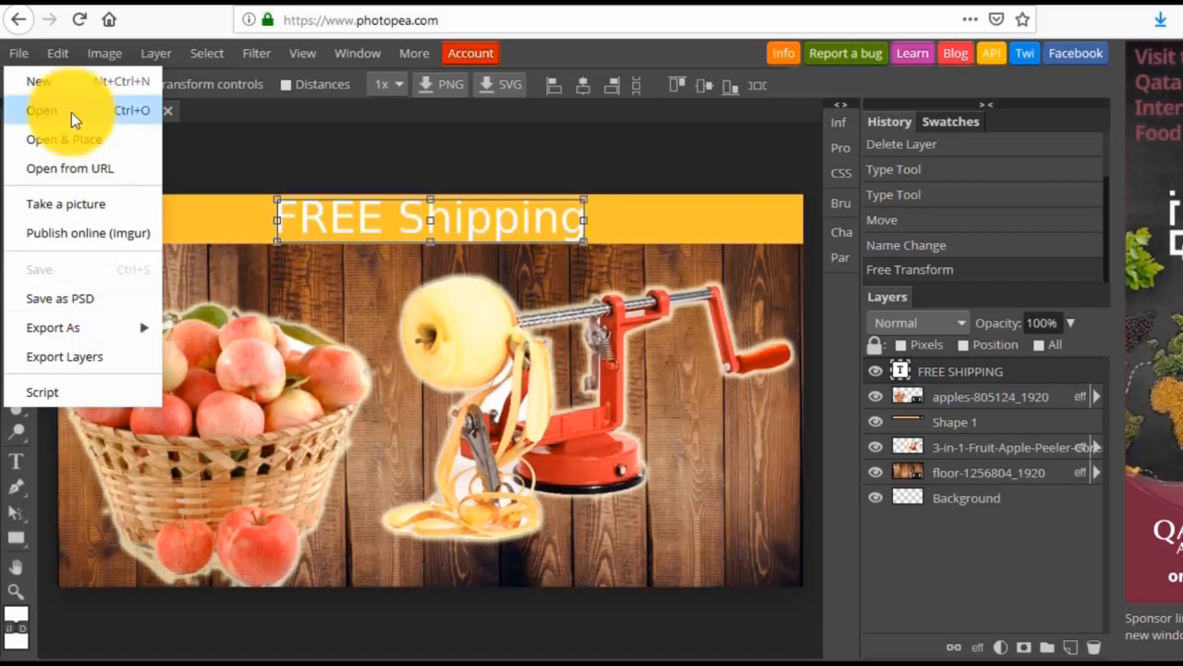
left_click(75, 297)
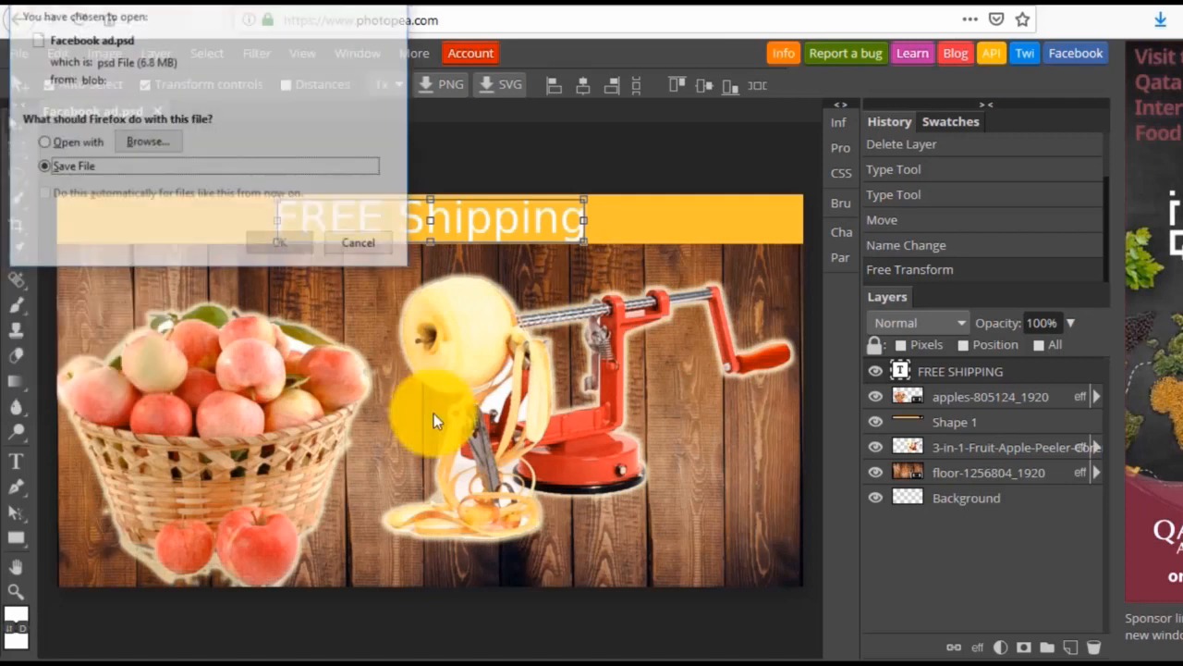
left_click(274, 244)
left_click(118, 222)
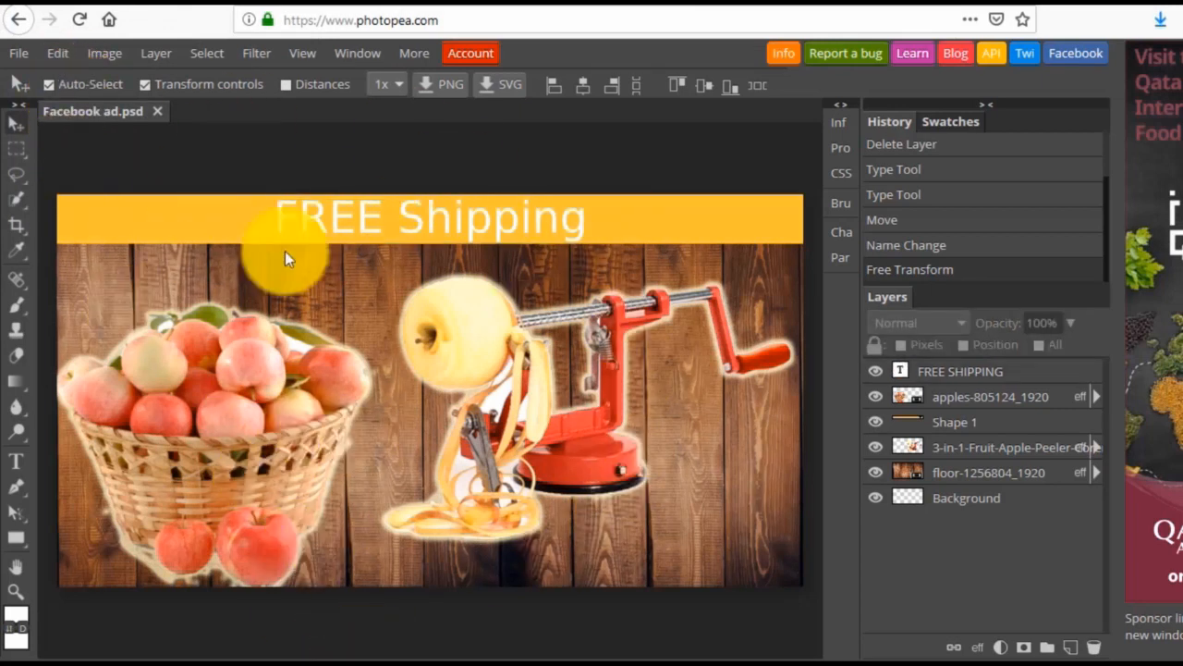
Open the saved Facebook ad(1).psd from the Downloads folder and deselect its text layer.
left_click(24, 54)
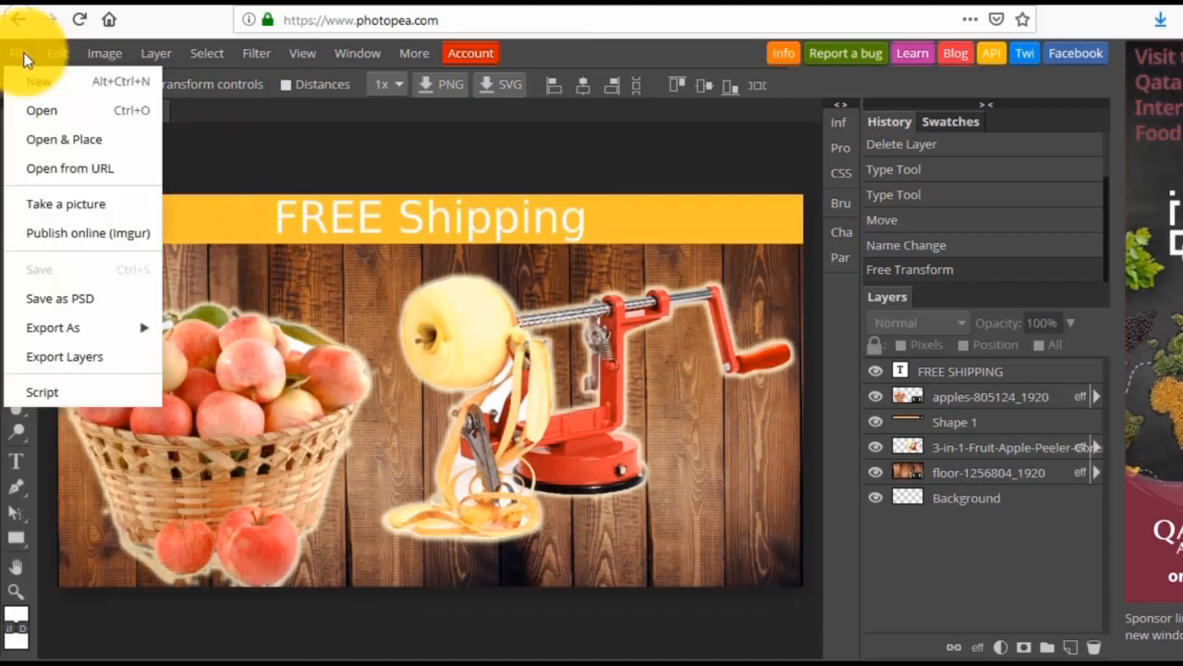
left_click(35, 109)
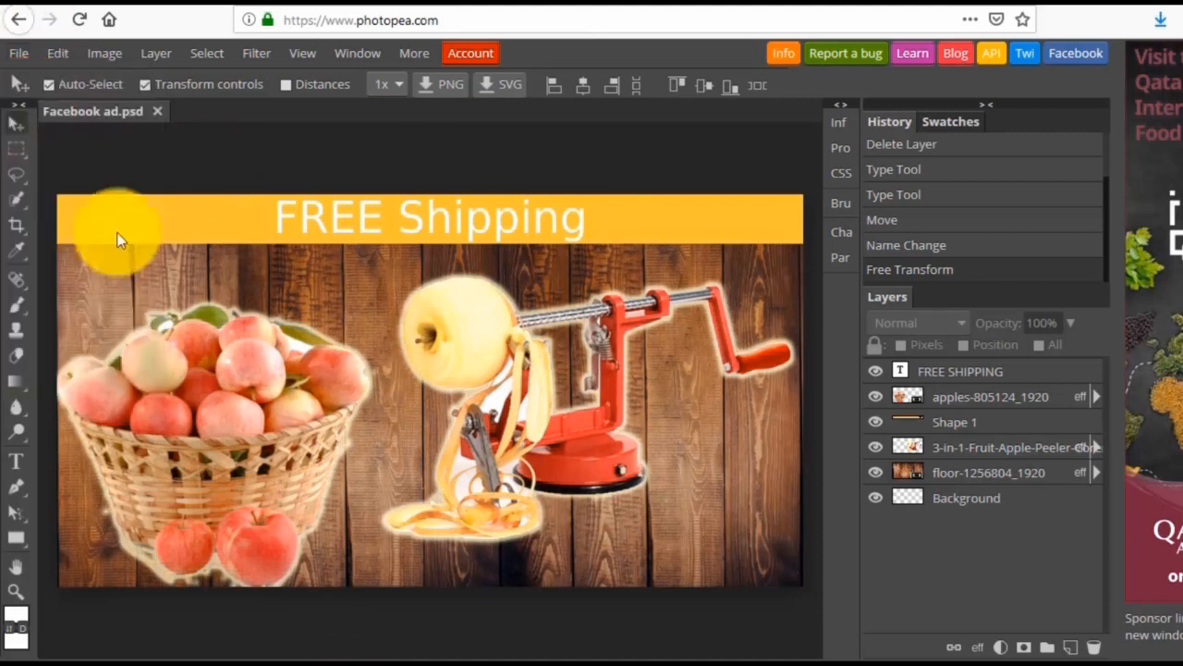
scroll(192, 194, "down", 1)
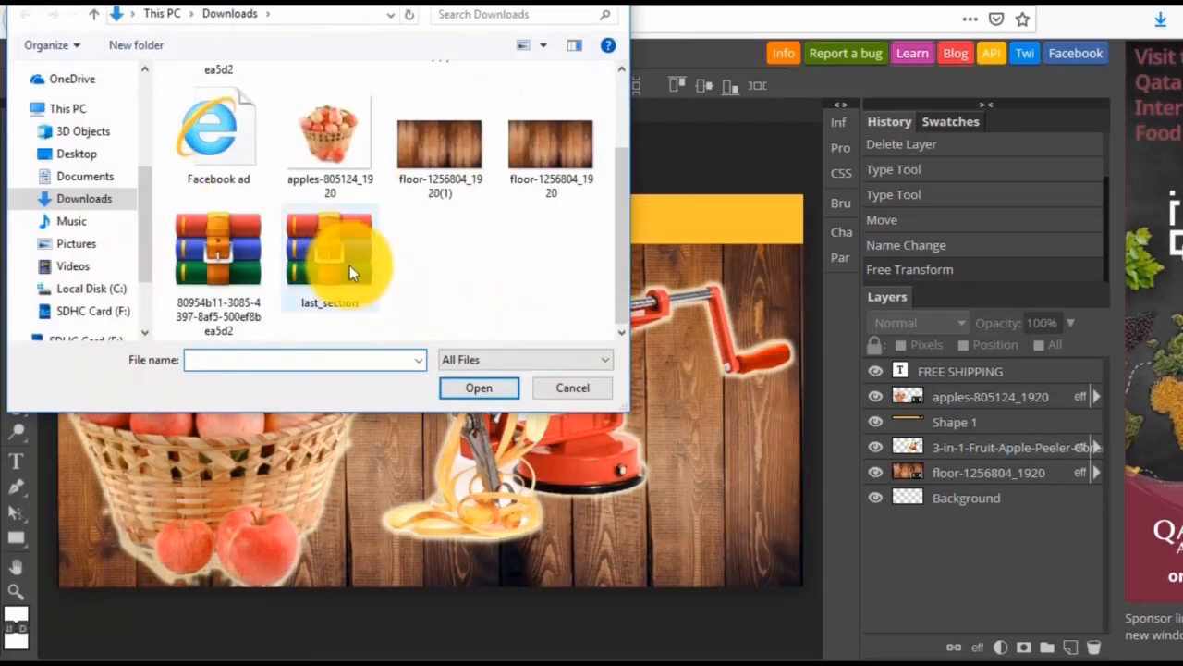
scroll(356, 264, "up", 1)
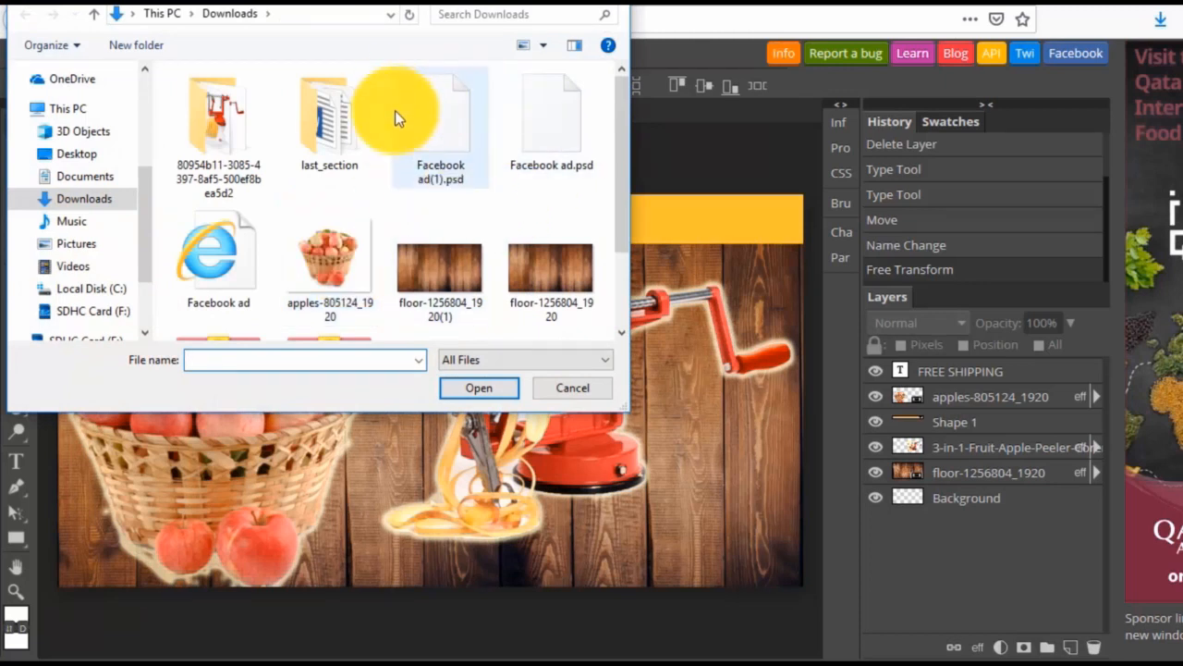
left_click(442, 120)
double_click(442, 120)
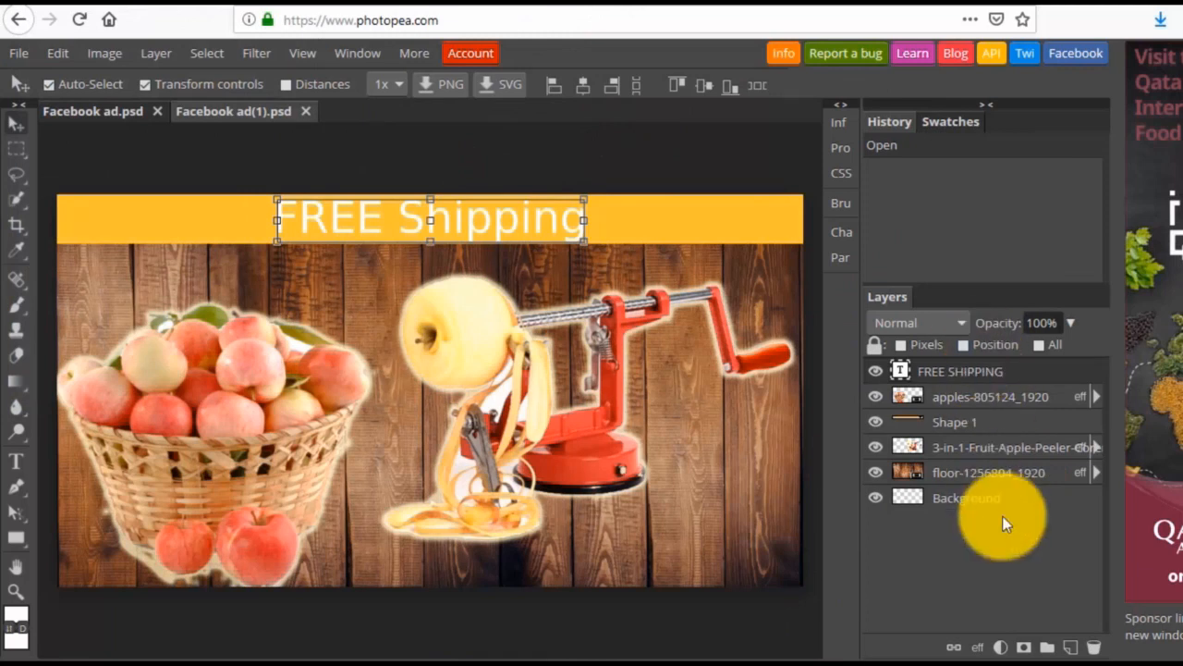
left_click(347, 146)
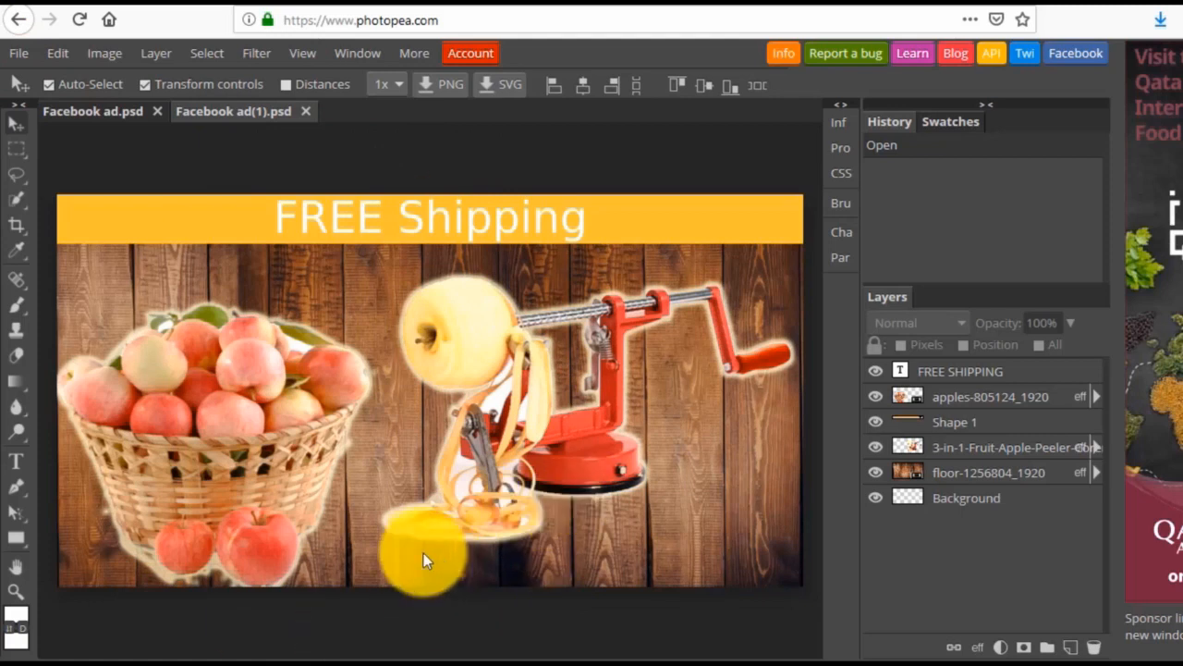
Export the ad as a 1200 x 628 px JPG at 100% quality and save the file.
left_click(13, 54)
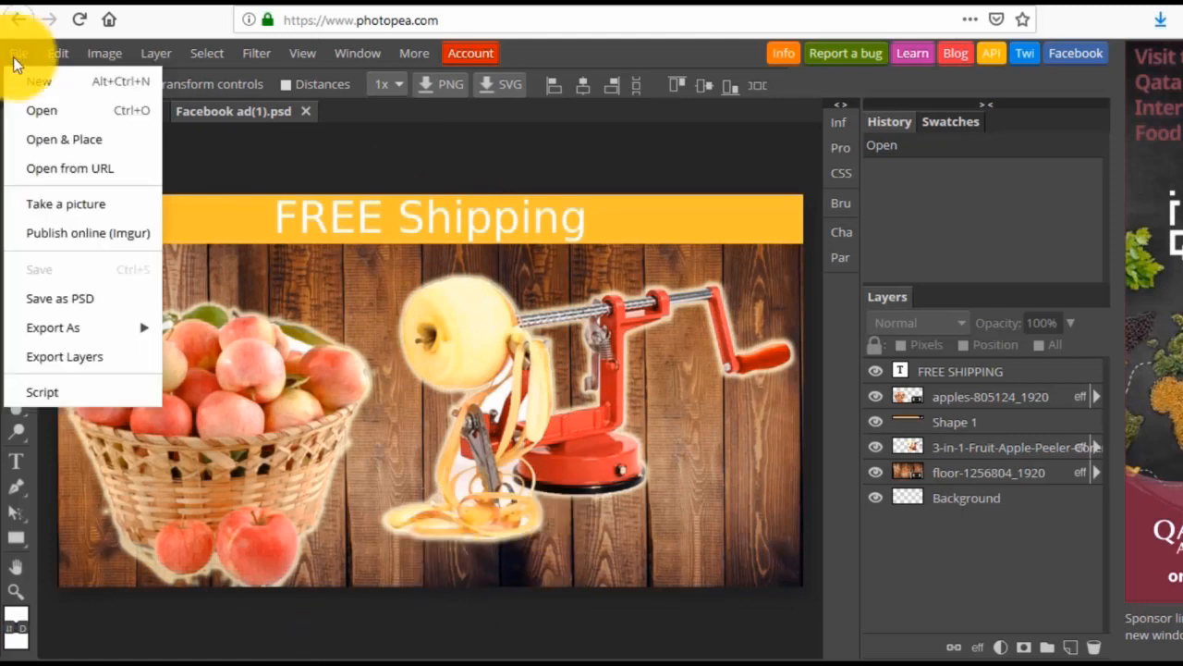
mouse_move(112, 330)
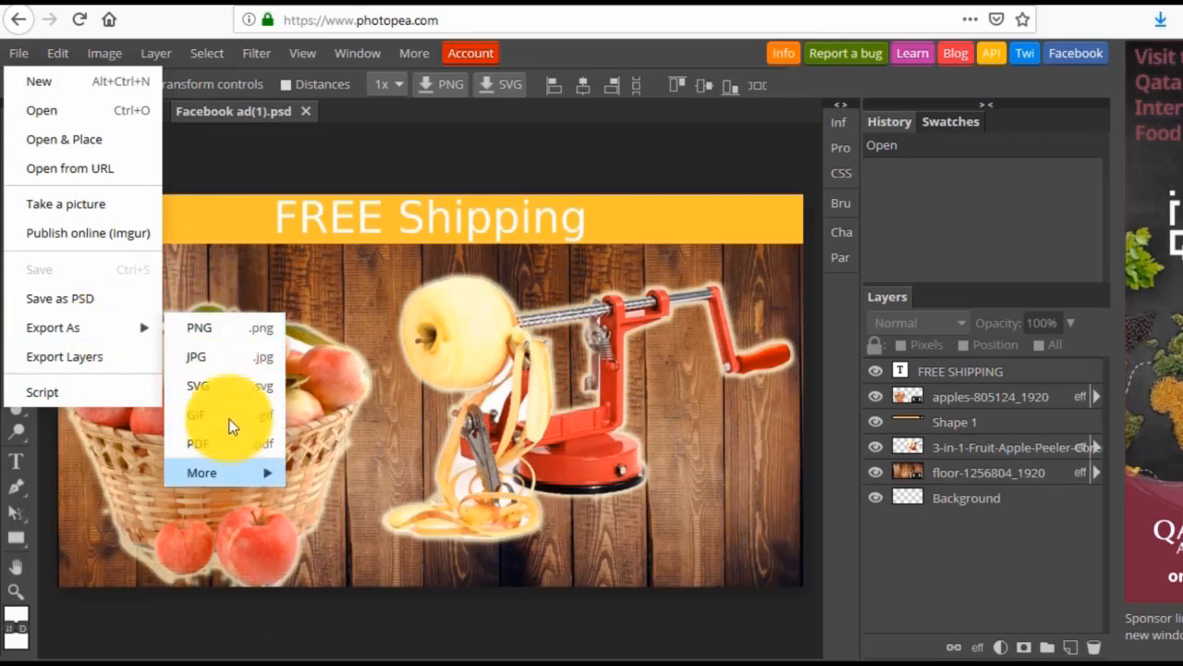
left_click(207, 359)
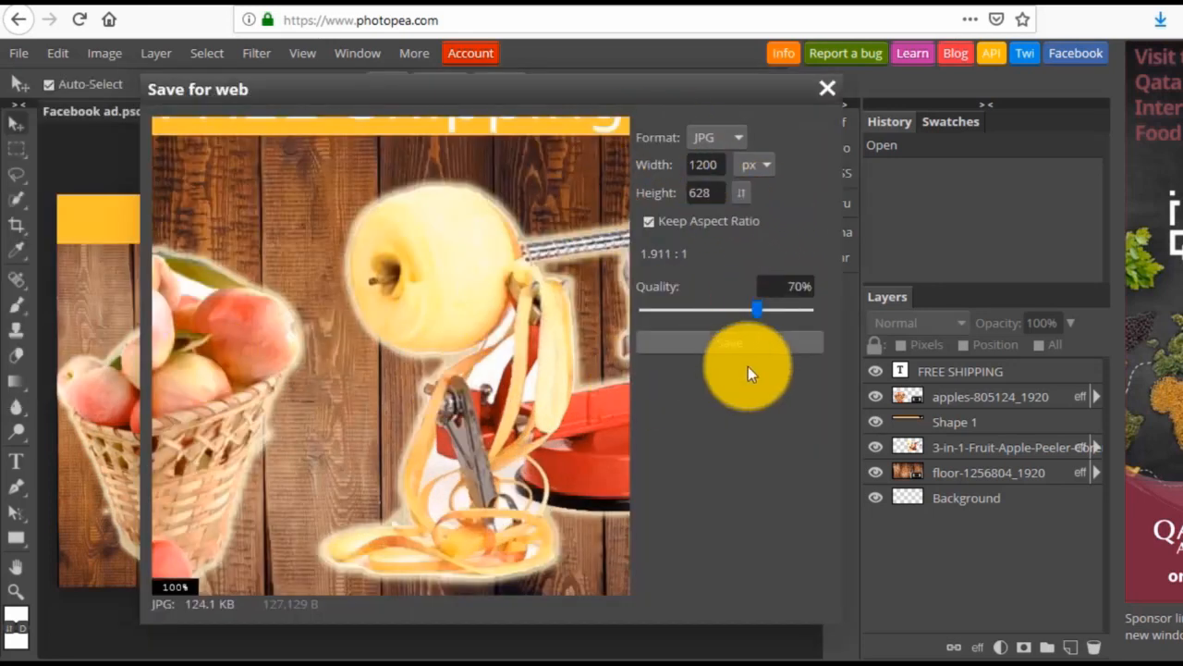
left_click_drag(758, 315, 844, 315)
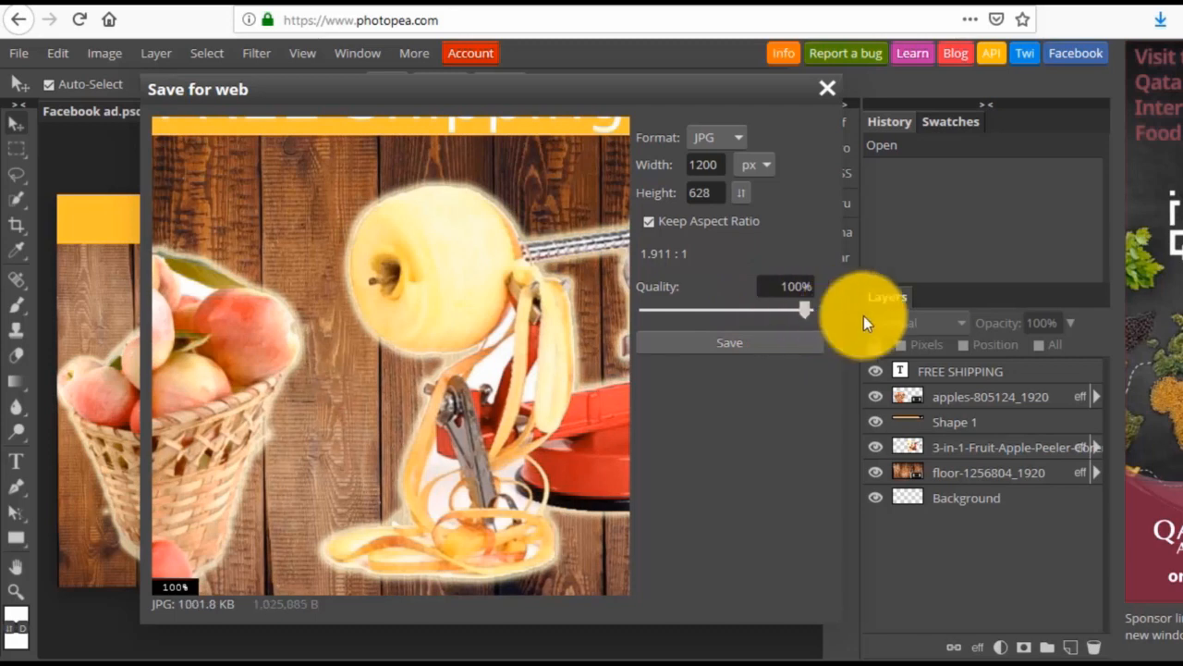
left_click(706, 342)
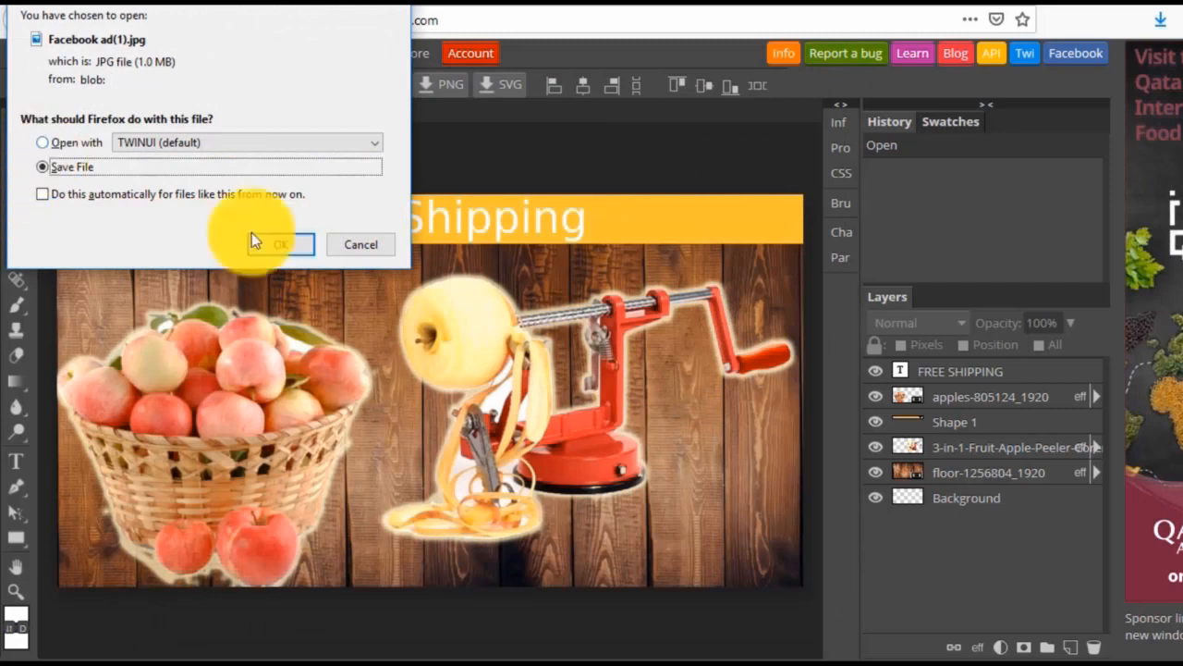
left_click(284, 244)
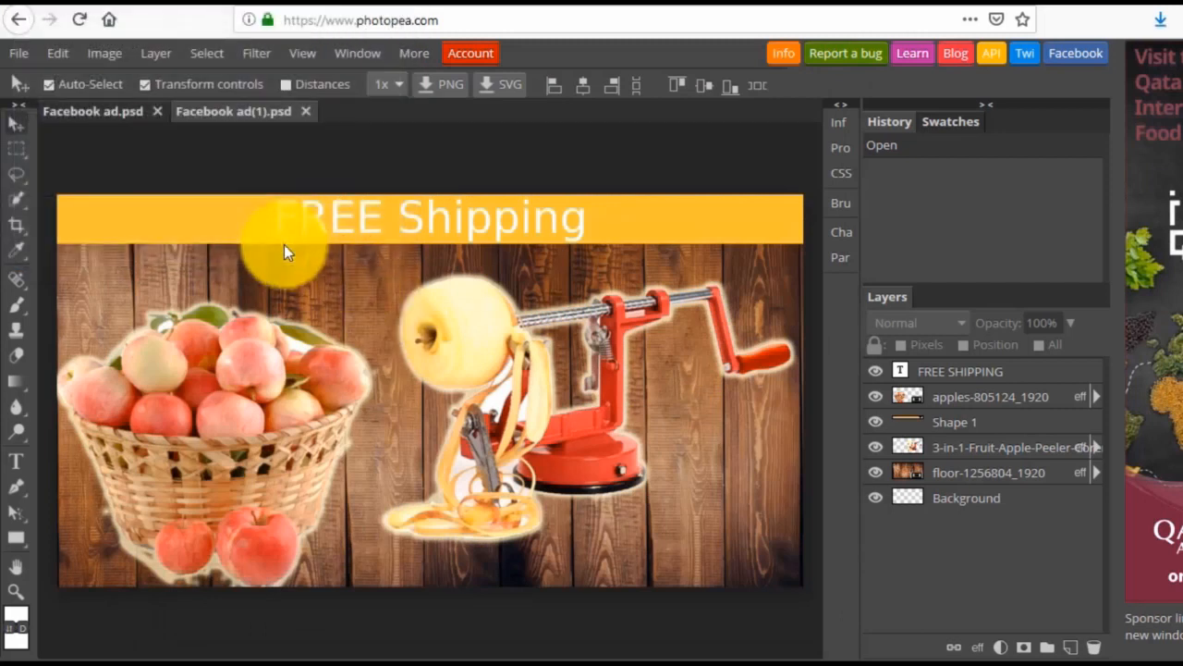